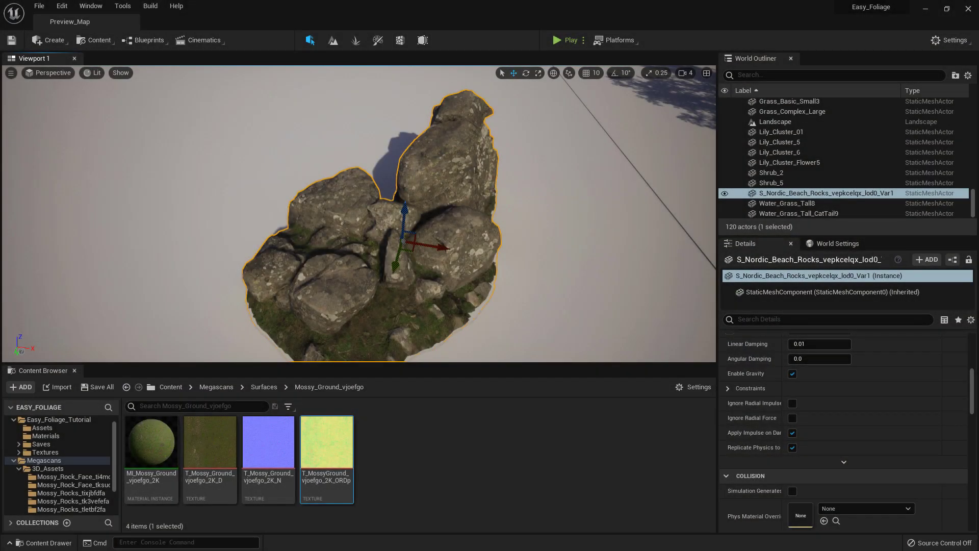
Step: Examine the Nordic beach rocks mesh from several angles and the mossy ground surface textures in the Unreal level
mouse_move(472, 155)
left_mouse_down("alt")
mouse_move(395, 155)
mouse_move(472, 155)
left_mouse_up("alt")
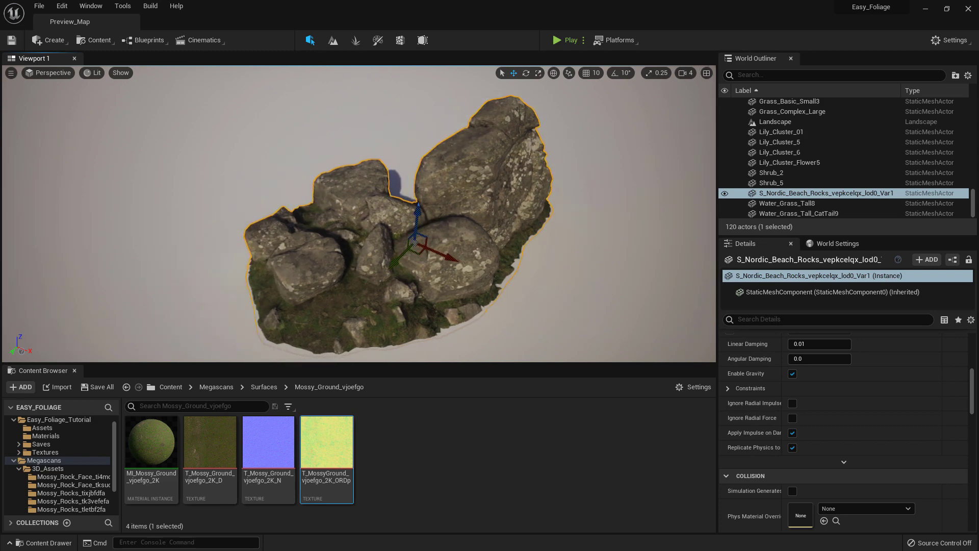
right_click_drag(472, 155, 418, 164)
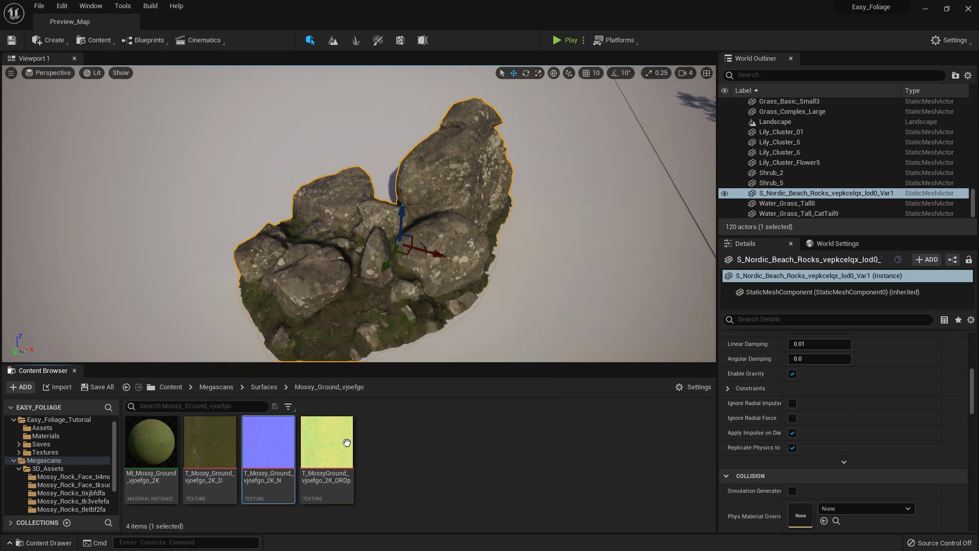
left_click(218, 439)
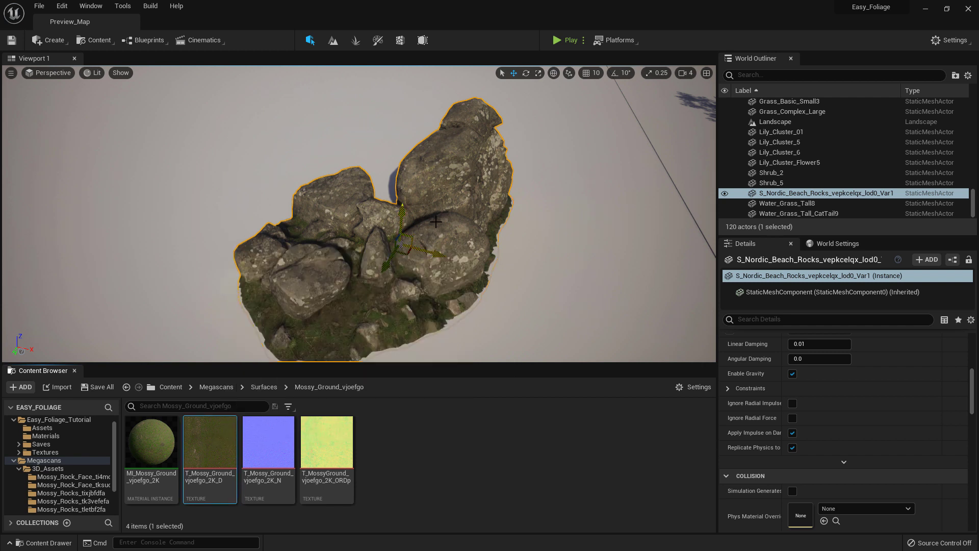
mouse_move(453, 213)
right_mouse_down()
mouse_move(444, 208)
mouse_move(440, 224)
mouse_move(440, 209)
mouse_move(455, 213)
right_mouse_up()
key("s")
key("w")
key("a")
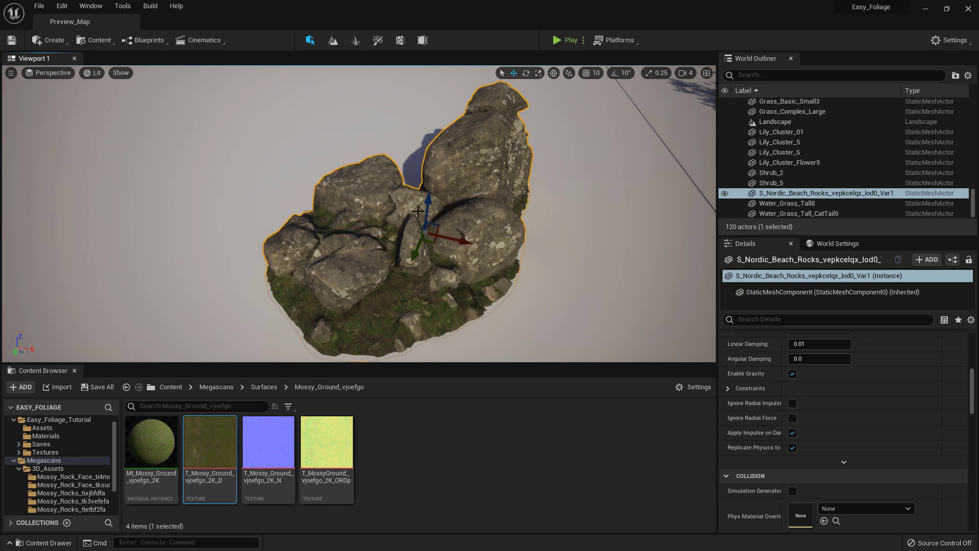
right_click_drag(392, 209, 422, 208)
key("a")
key("w")
key("w")
key("s")
key("d")
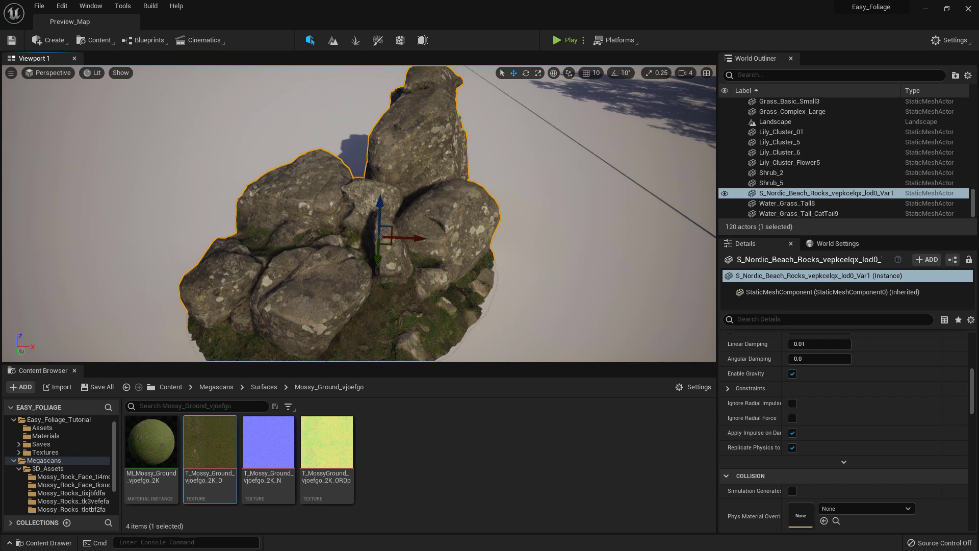
right_click_drag(359, 214, 351, 229)
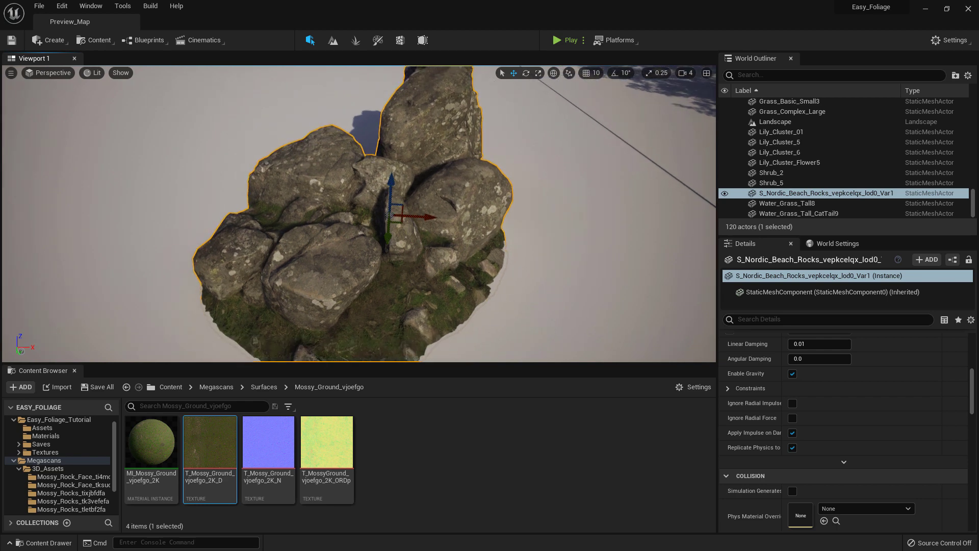
left_click_drag(389, 197, 391, 170)
right_click_drag(391, 171, 221, 190)
right_click_drag(459, 195, 684, 229)
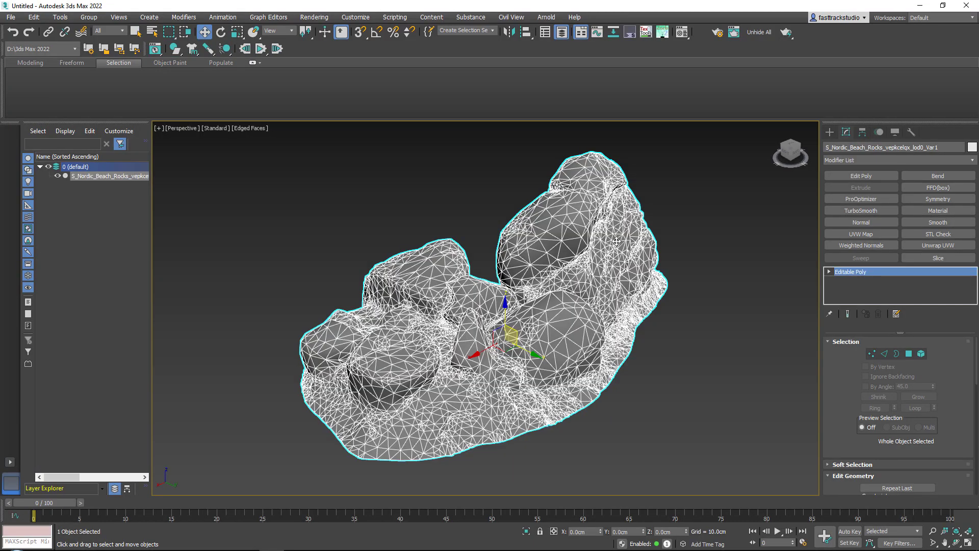
Step: Switch to 3ds Max, duplicate the Nordic beach rocks mesh and hide the original
left_click(770, 347)
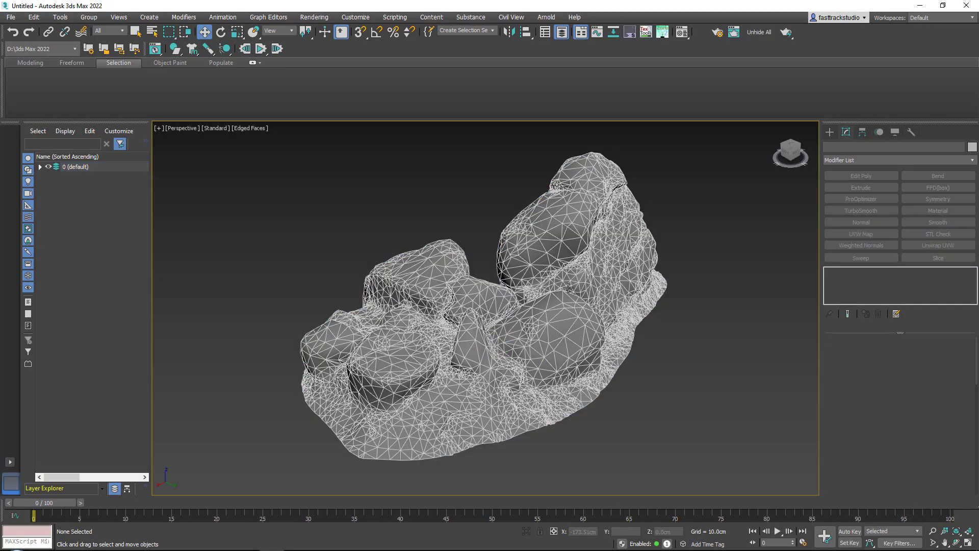
key("ctrl+z")
middle_click_drag(701, 355, 637, 359, "alt")
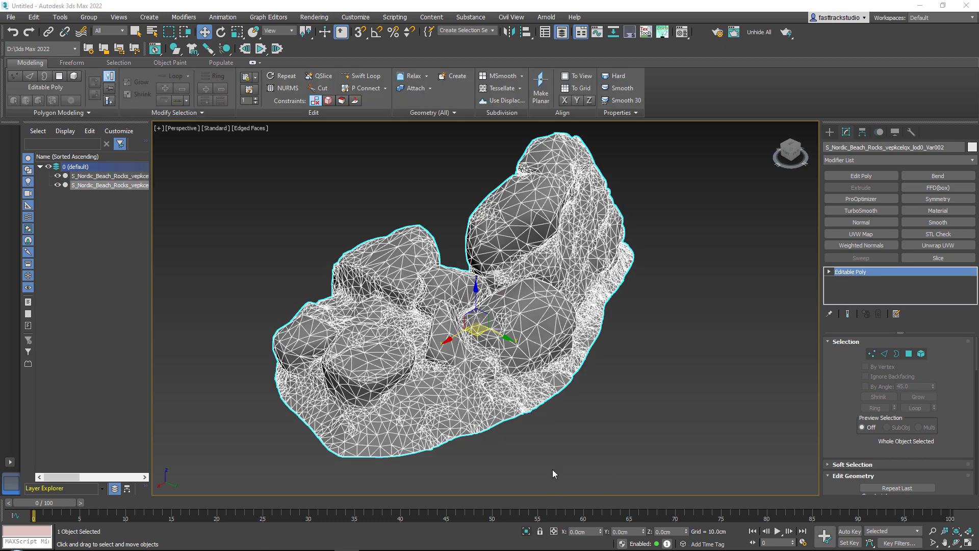
mouse_move(553, 474)
middle_mouse_down("alt")
mouse_move(527, 451)
mouse_move(466, 306)
mouse_move(455, 380)
middle_mouse_up("alt")
scroll(456, 381, "up", 4)
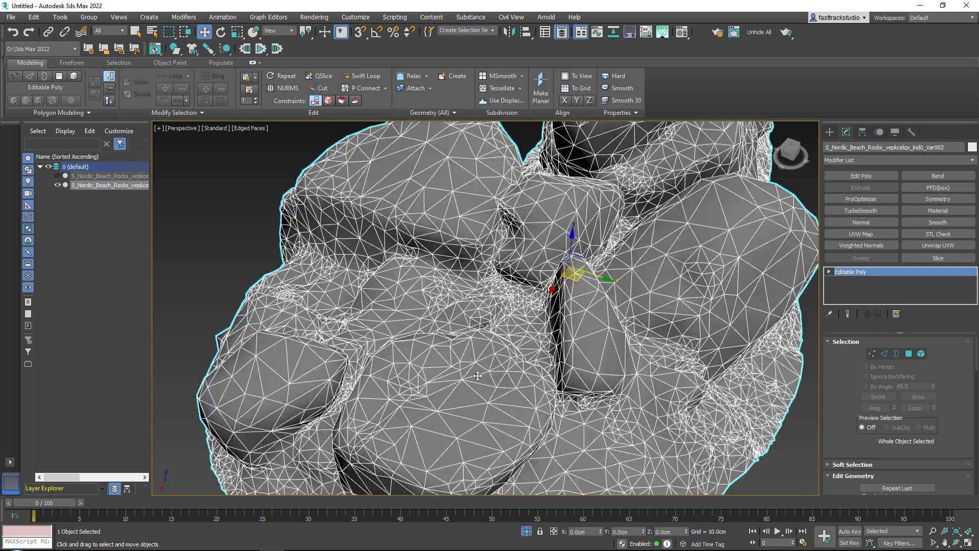
Step: Inspect the triangulated wireframe of the duplicated rock mesh up close from several angles
middle_click_drag(496, 204, 405, 216, "alt")
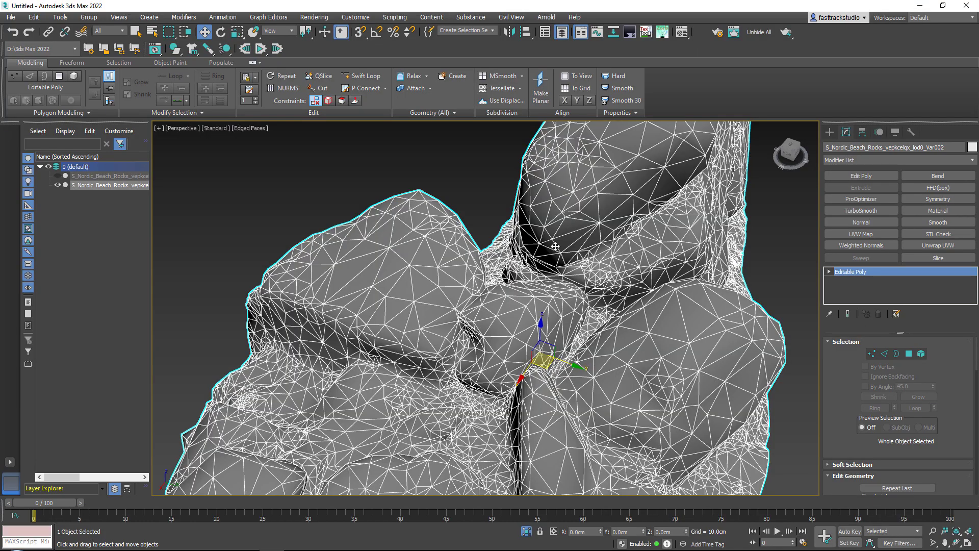
scroll(556, 246, "down", 3)
mouse_move(555, 246)
middle_mouse_down()
mouse_move(408, 255)
mouse_move(573, 249)
middle_mouse_up()
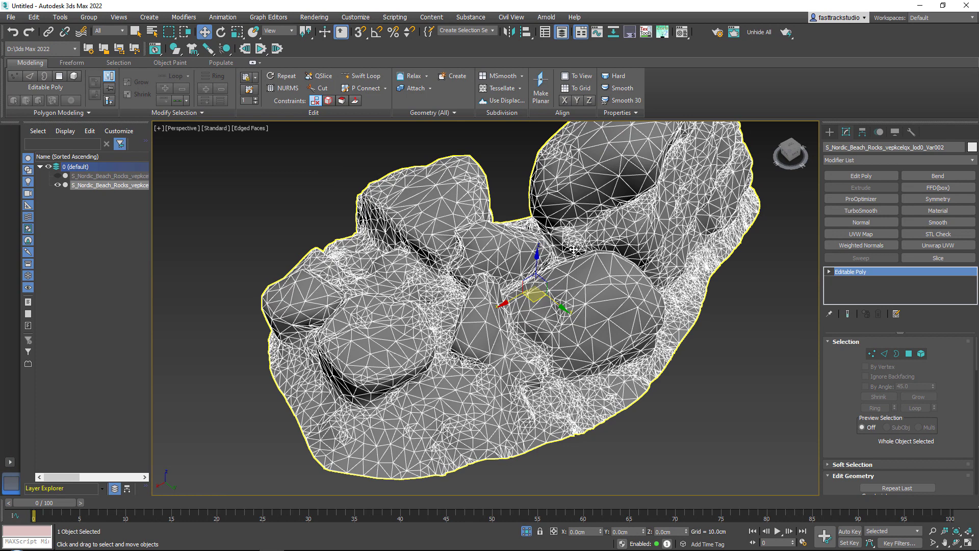
middle_click_drag(573, 250, 600, 194)
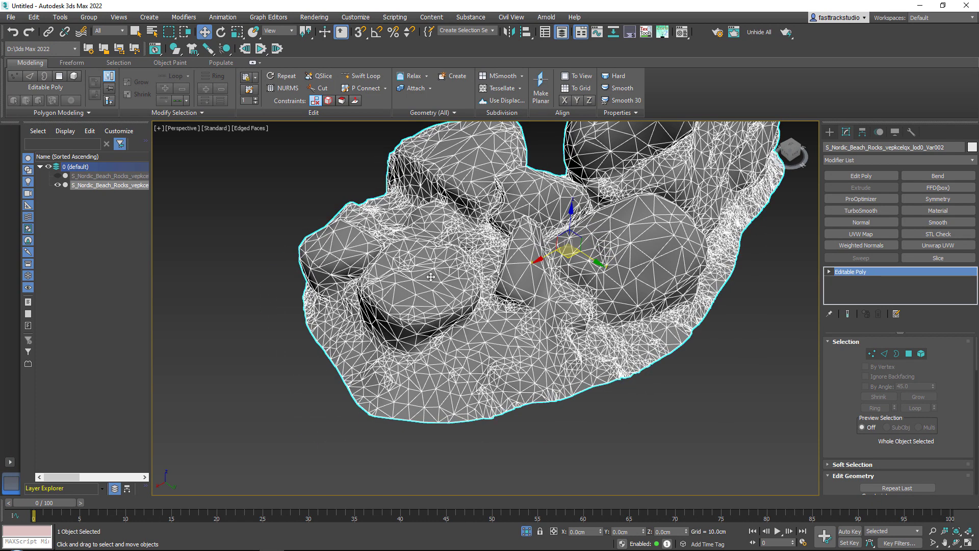
scroll(431, 278, "up", 3)
middle_click_drag(503, 244, 531, 227, "alt")
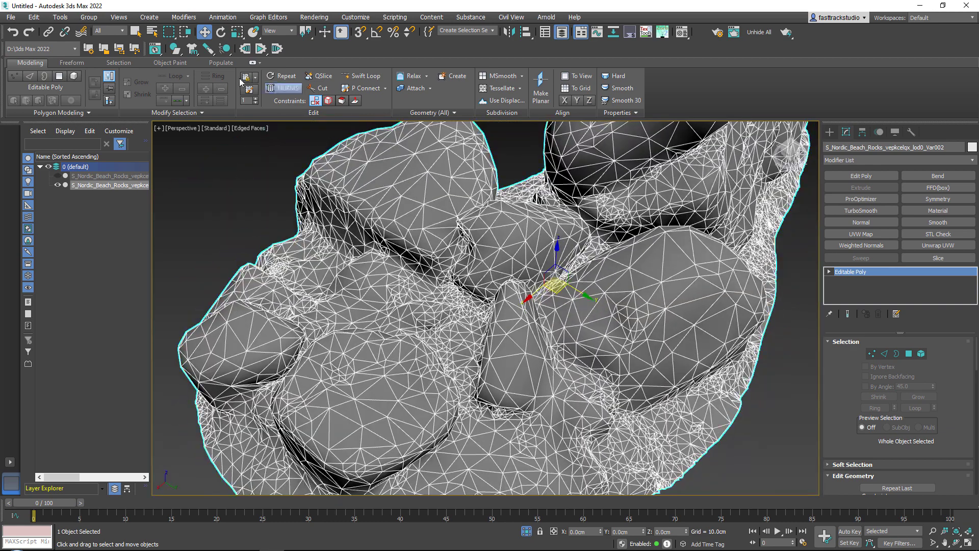
scroll(525, 236, "down", 3)
Step: Try to select the upward-facing polygons of the rock by normal along Z with an angle of 23, then leave polygon editing
key("4")
middle_click_drag(515, 263, 548, 270)
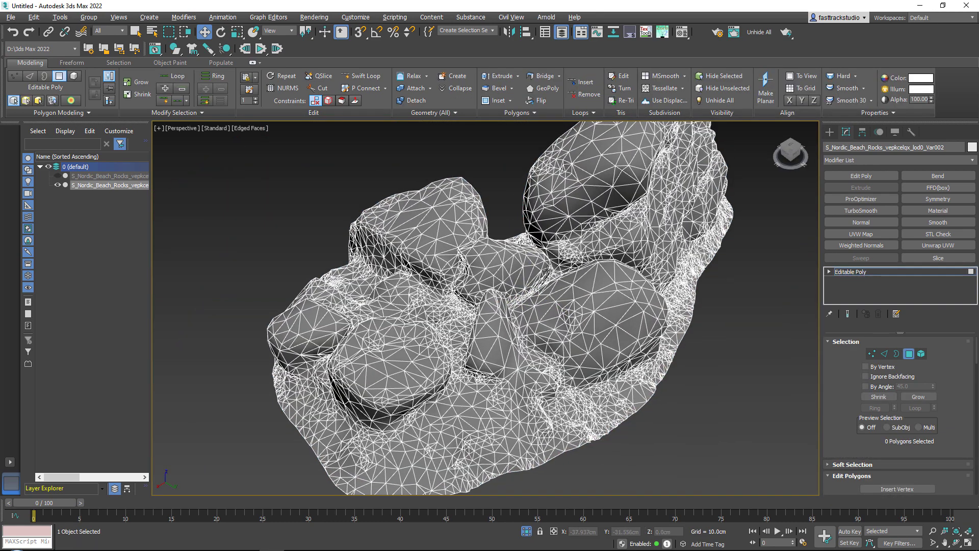
left_click(120, 65)
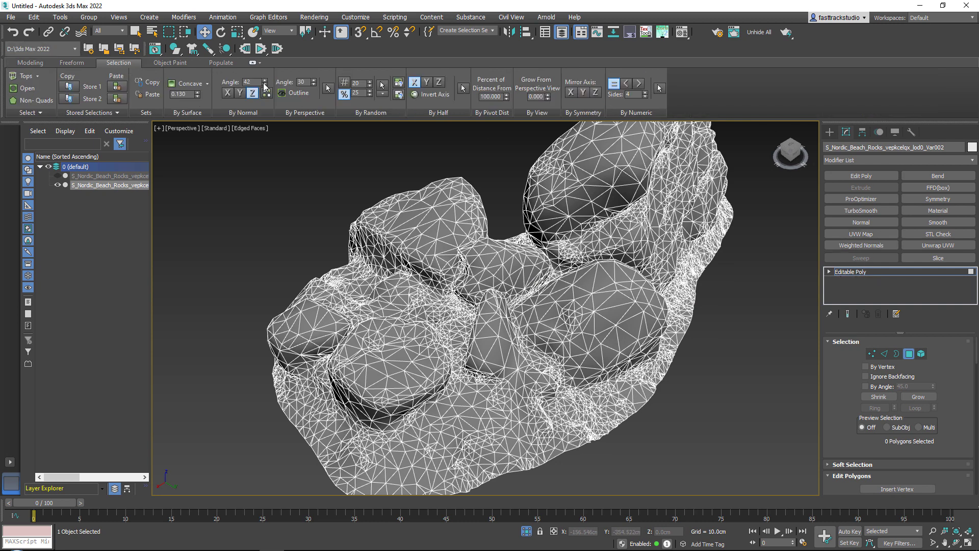
mouse_move(264, 84)
left_mouse_down()
mouse_move(263, 111)
mouse_move(265, 82)
mouse_move(263, 94)
left_mouse_up()
middle_click_drag(468, 186, 326, 252, "alt")
scroll(510, 275, "up", 5)
scroll(510, 275, "down", 4)
scroll(495, 259, "up", 2)
scroll(428, 311, "up", 5)
scroll(430, 307, "down", 3)
scroll(430, 308, "down", 5)
left_click(859, 274)
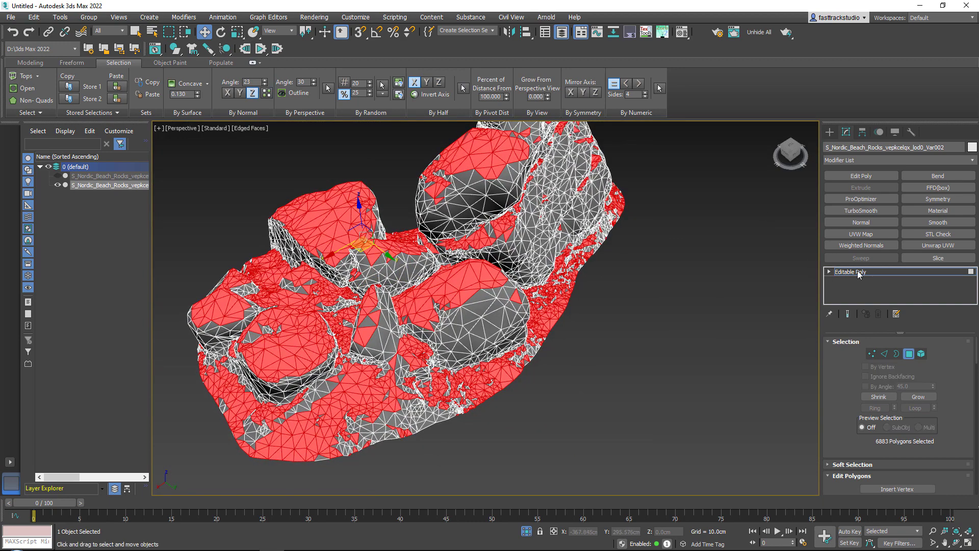
Step: Add a Retopology modifier to the duplicated rock mesh
middle_click_drag(475, 208, 526, 256)
middle_click_drag(527, 256, 577, 253, "alt")
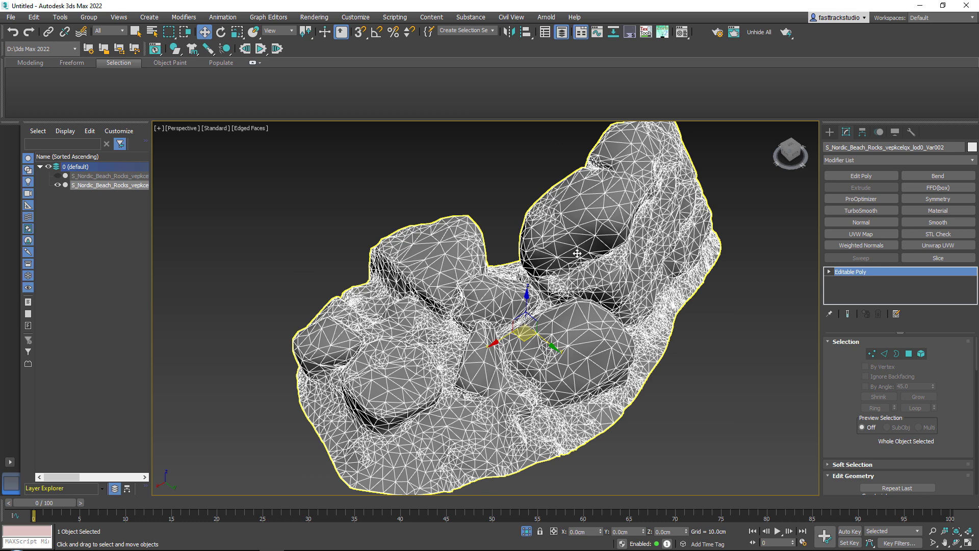
middle_click_drag(680, 212, 658, 215)
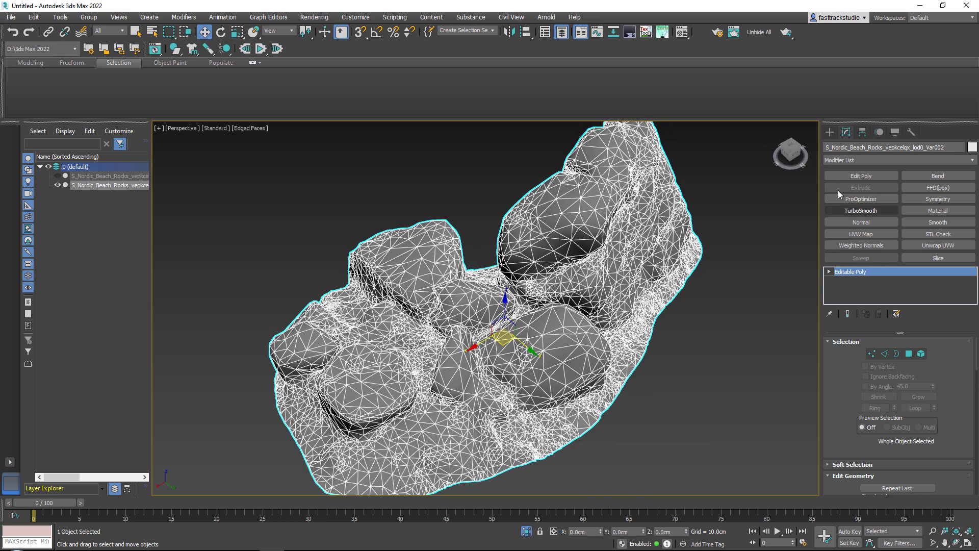
left_click(855, 161)
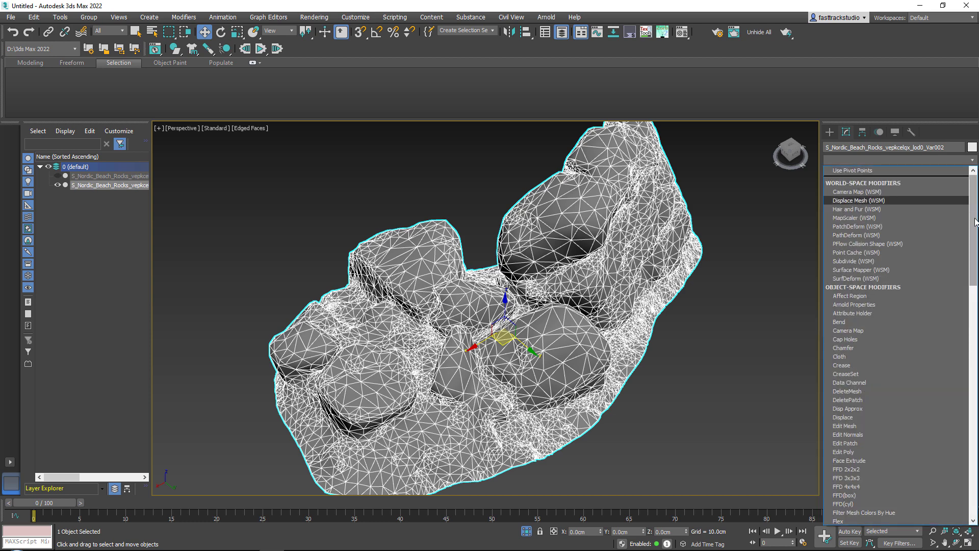
left_click_drag(975, 222, 974, 443)
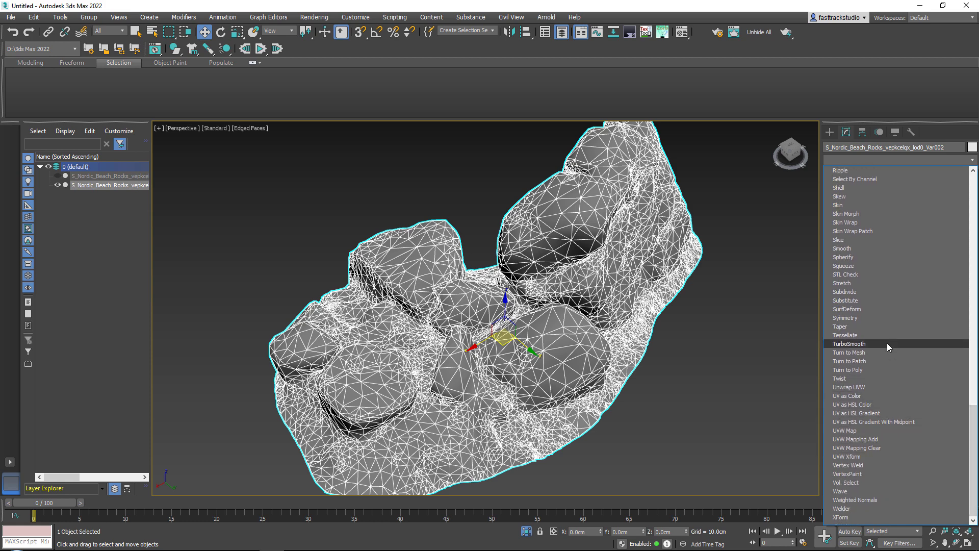
left_click_drag(971, 418, 971, 337)
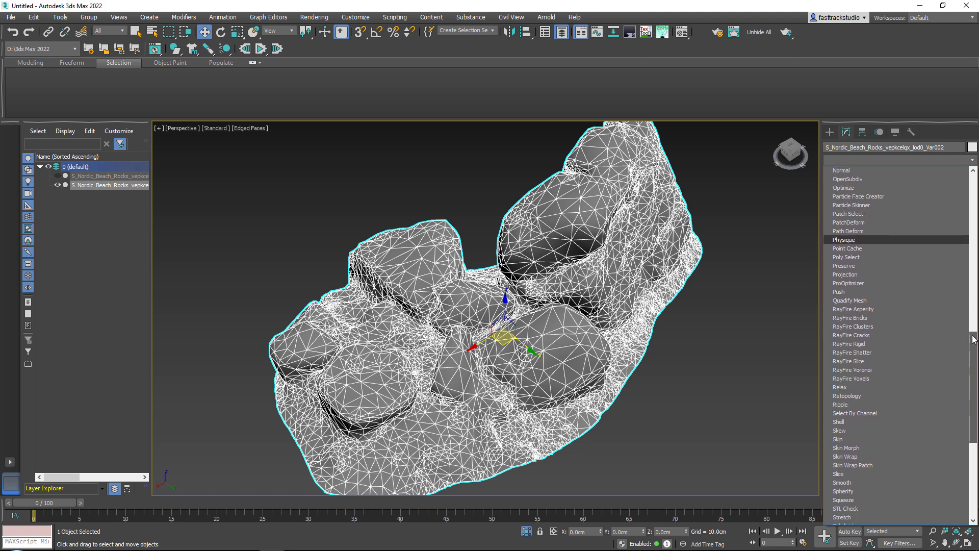
left_click(847, 395)
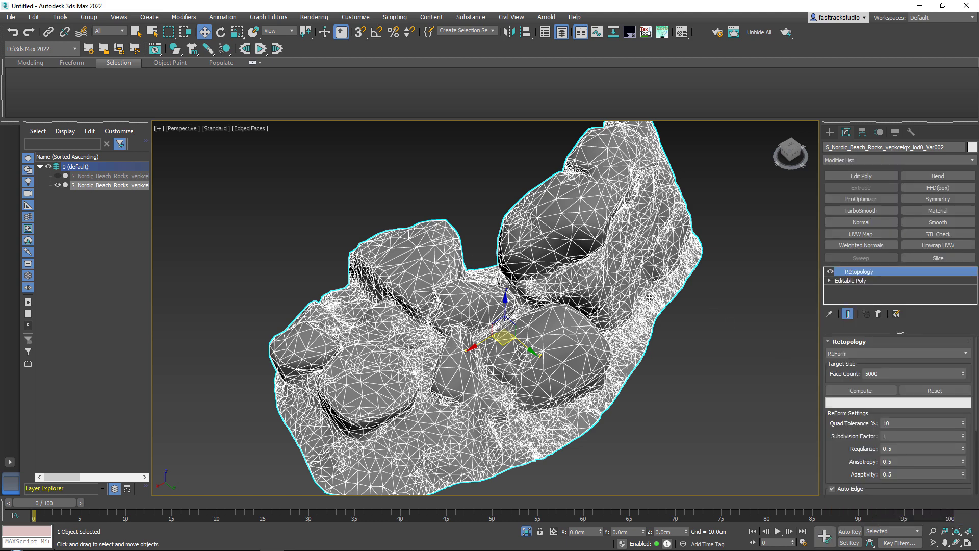
Step: Compute the rock's retopology with QuadriFlow, a face count of 8000 and the Adaptive option enabled
left_click(849, 355)
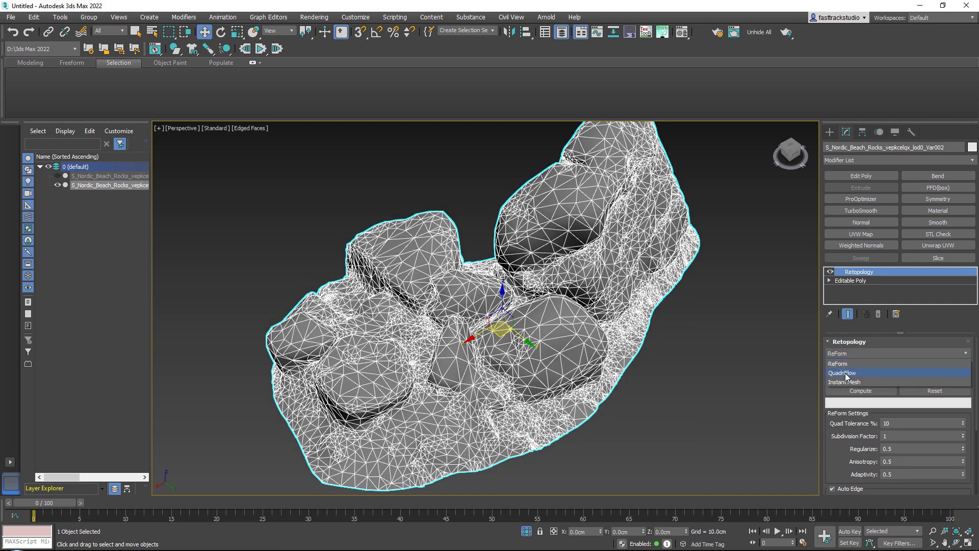
left_click(849, 373)
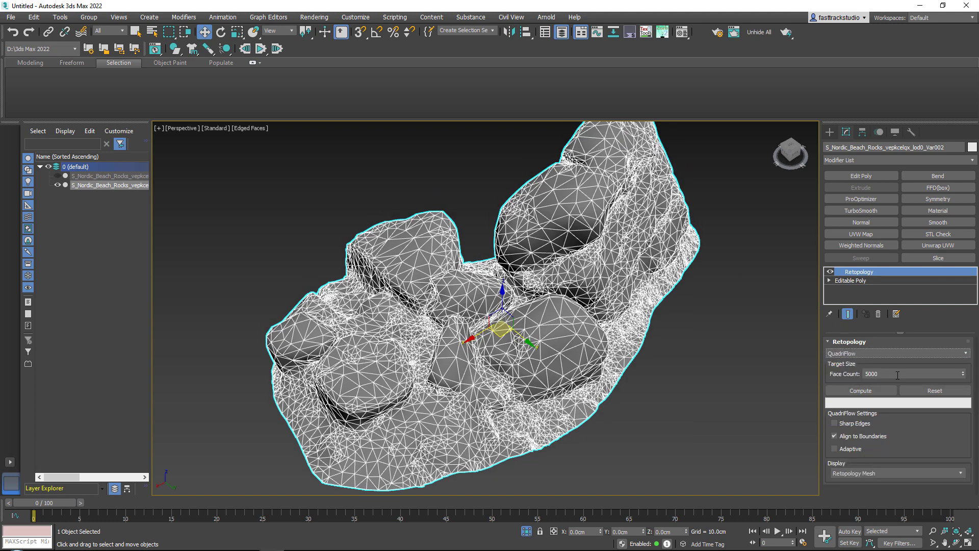
left_click(897, 375)
key("Return")
left_click(849, 451)
middle_click_drag(569, 322, 546, 279, "alt")
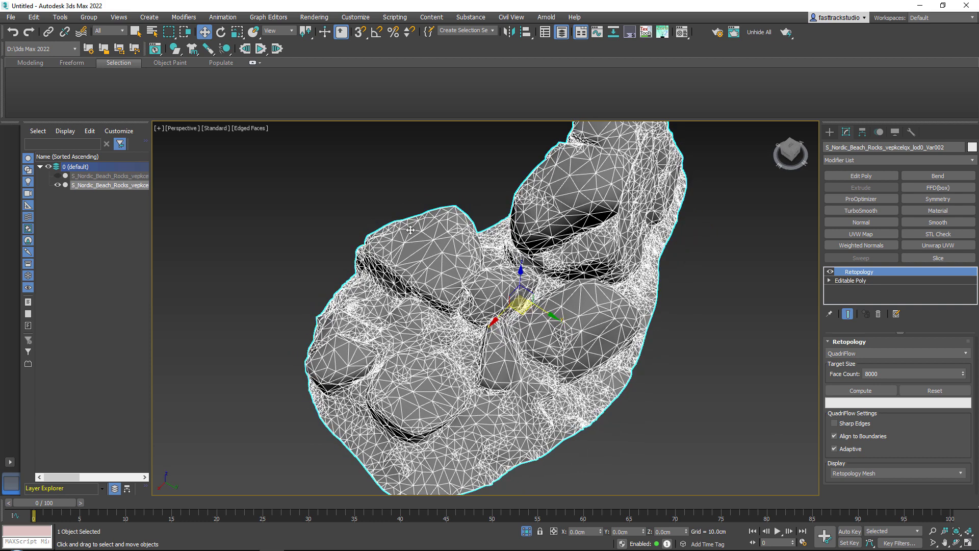
left_click(868, 393)
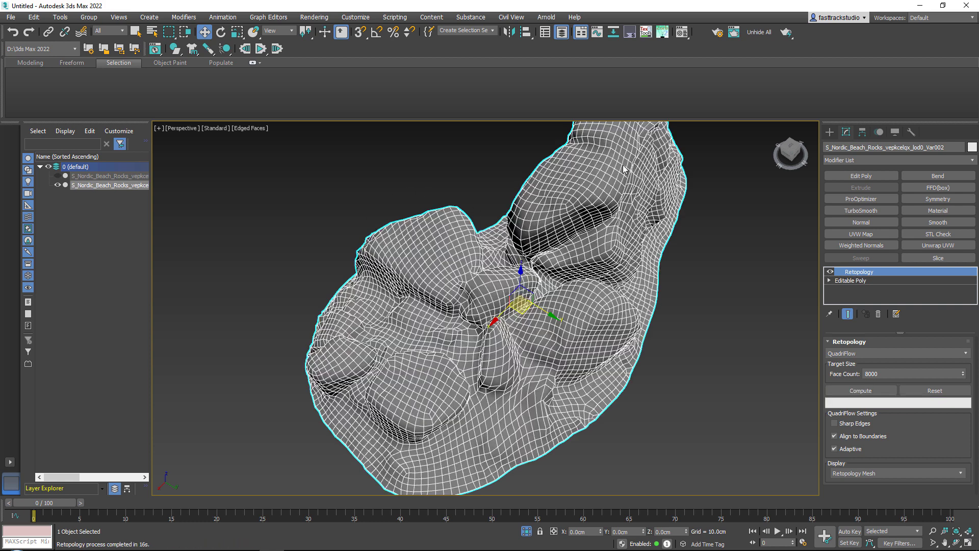
Step: Inspect the new quad mesh and convert the retopologized rock to Editable Poly
middle_click_drag(561, 163, 575, 285, "alt")
middle_click_drag(649, 276, 523, 270, "alt")
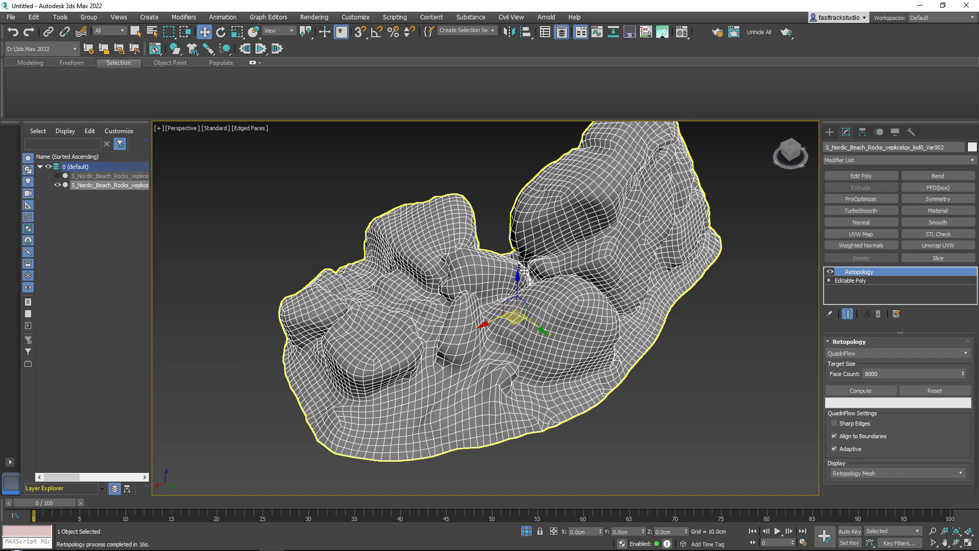
middle_click_drag(524, 270, 575, 311, "alt")
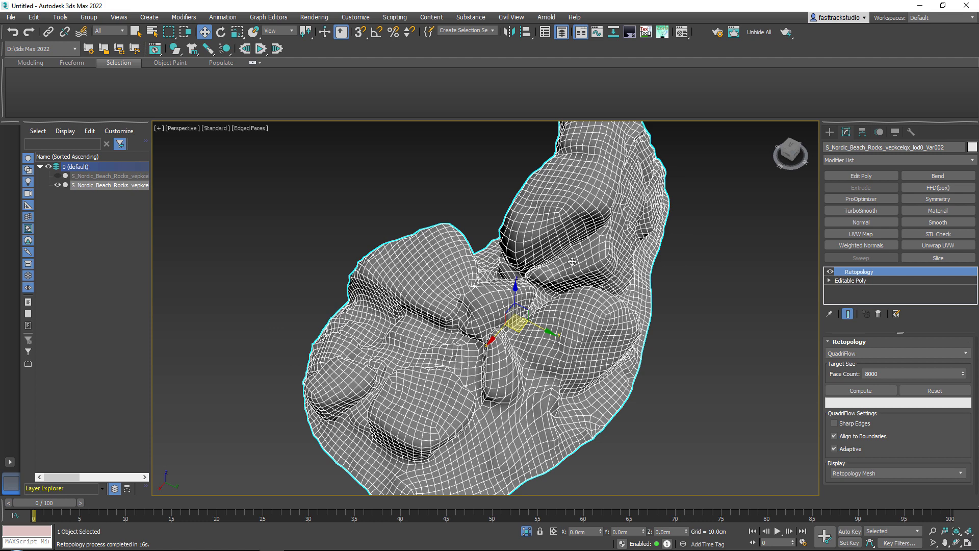
right_click(553, 245)
mouse_move(606, 350)
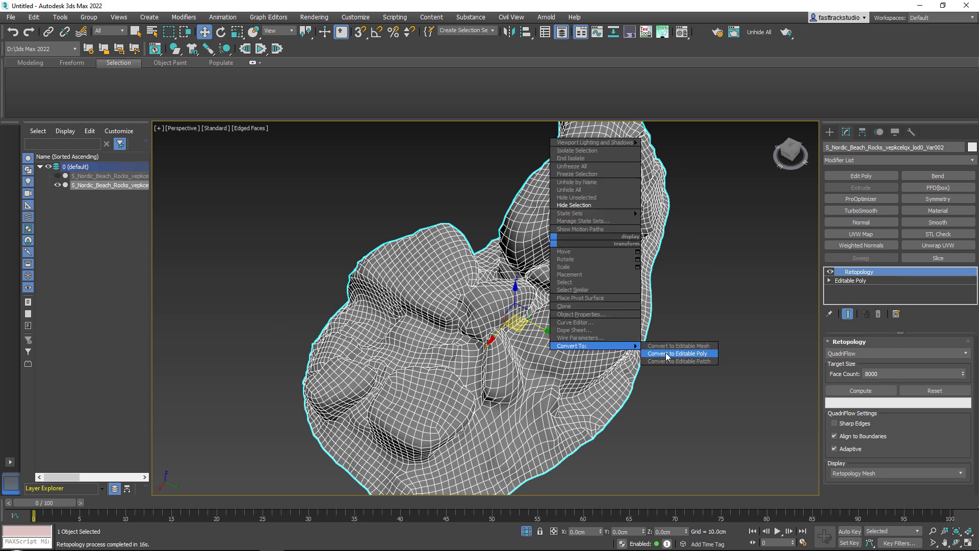
left_click(666, 352)
middle_click_drag(461, 183, 469, 216, "alt")
Step: Enter polygon editing on the converted rock, clear the polygon selection, and switch the selection region to Lasso
key("4")
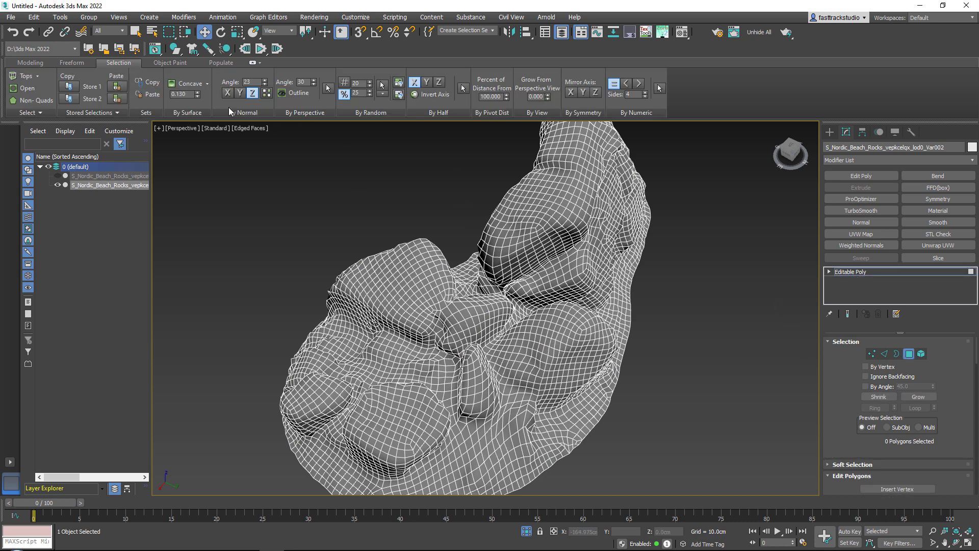
left_click(424, 284)
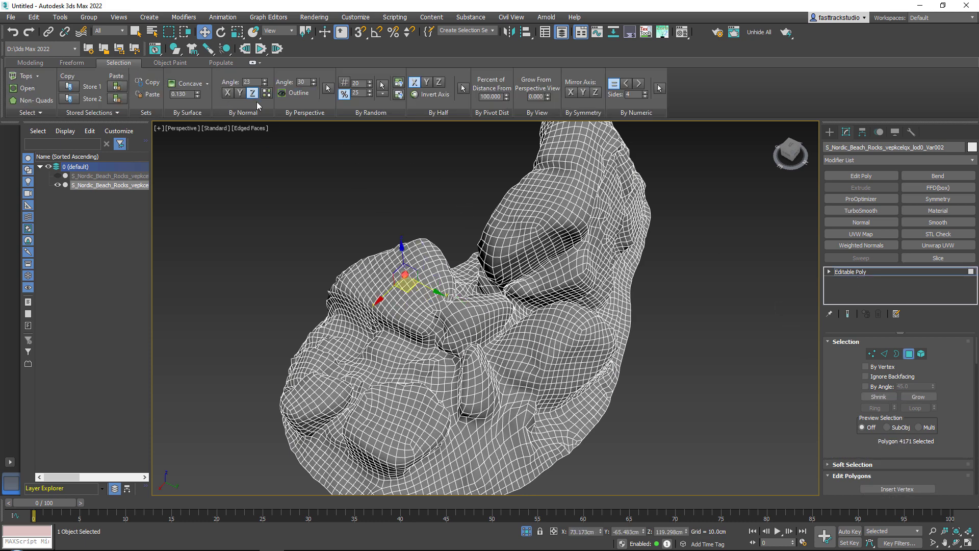
middle_click_drag(303, 164, 383, 201, "alt")
scroll(384, 205, "up", 3)
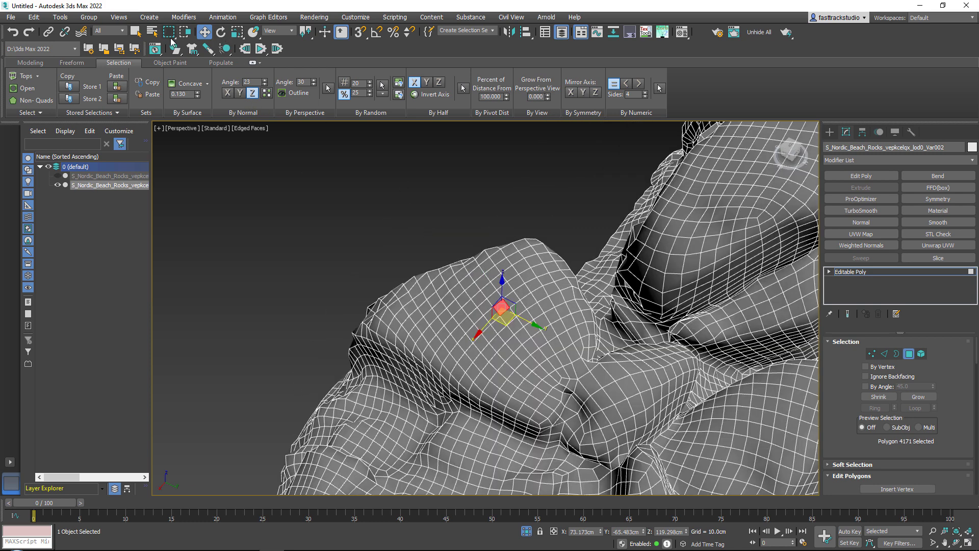
left_click_drag(167, 36, 173, 113)
mouse_move(530, 321)
left_mouse_down()
mouse_move(515, 309)
mouse_move(528, 266)
mouse_move(400, 300)
mouse_move(465, 324)
left_mouse_up()
left_click(381, 203)
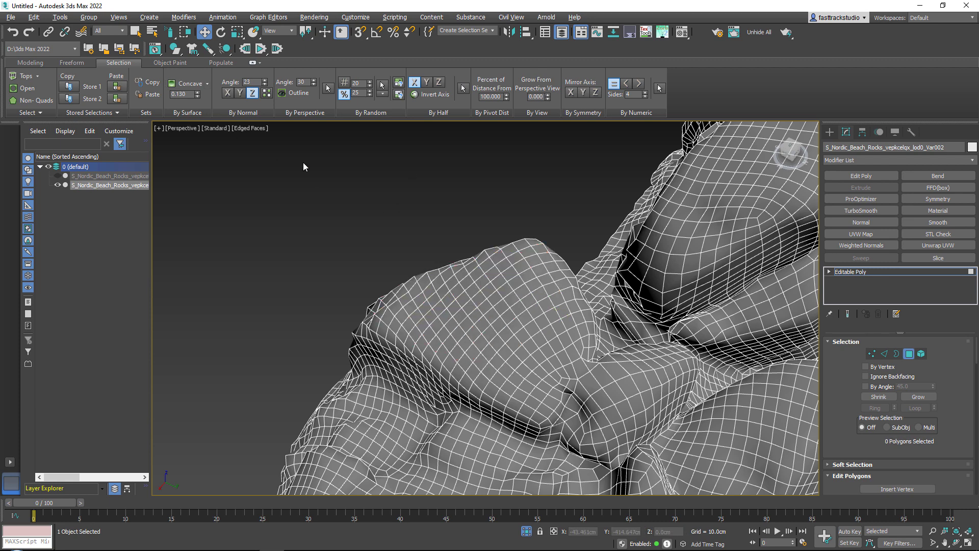
middle_click_drag(351, 167, 368, 153, "alt")
left_click_drag(170, 34, 173, 92)
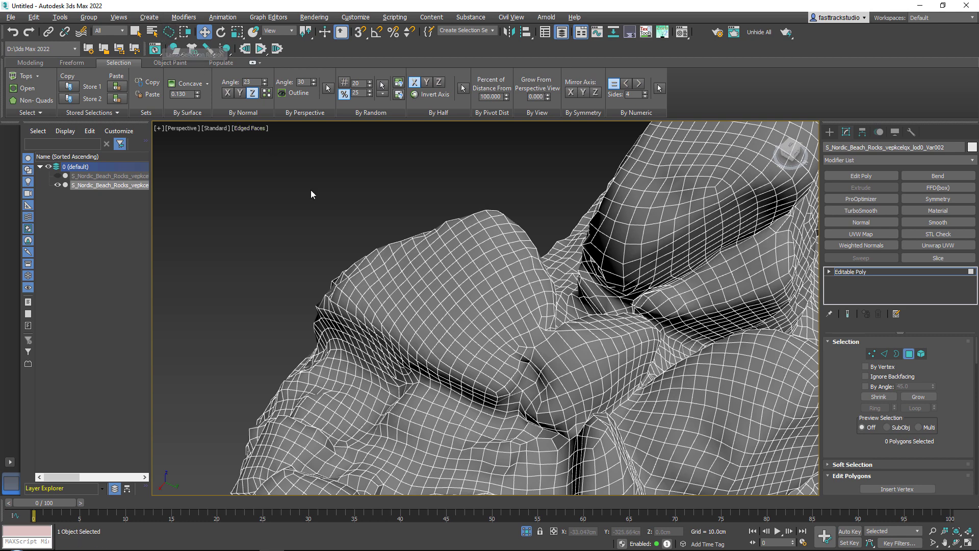
Step: Select the rock's upward-facing polygons by normal along Z with an angle of 35
middle_click_drag(312, 192, 347, 223, "alt")
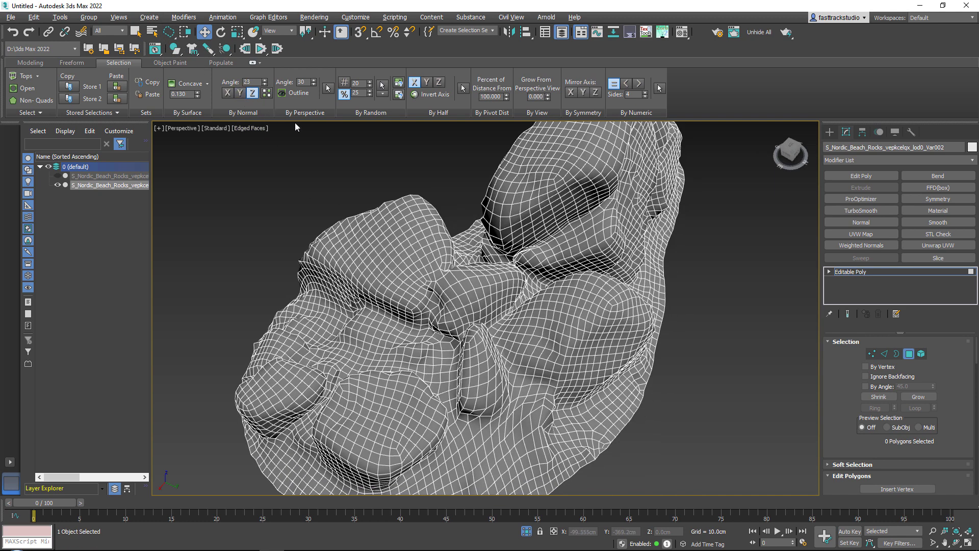
middle_click_drag(464, 195, 488, 186)
scroll(463, 200, "down", 3)
scroll(485, 188, "up", 3)
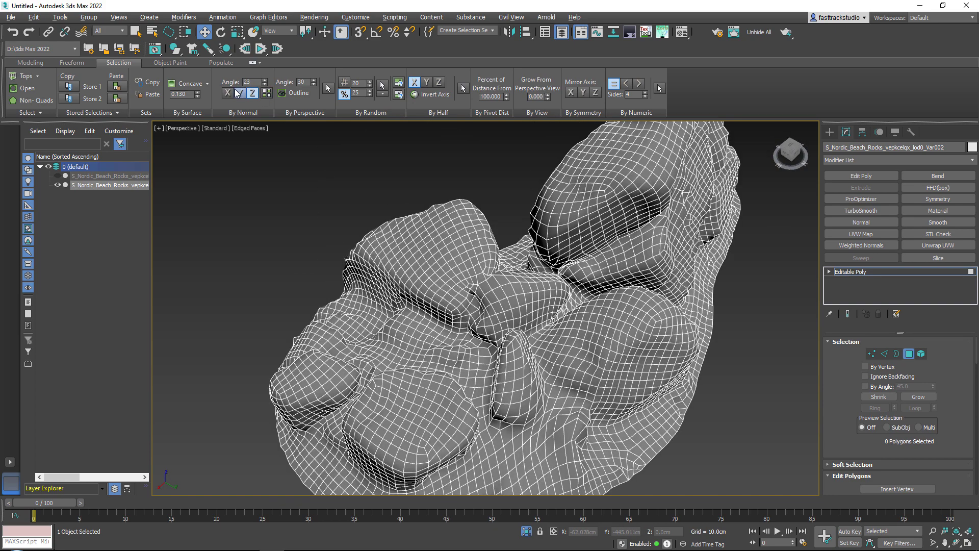
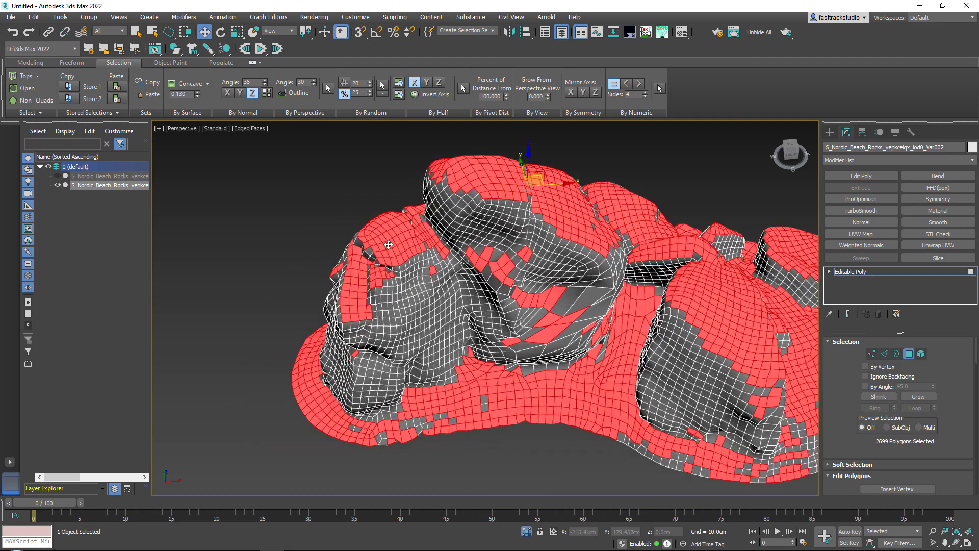
middle_click_drag(439, 270, 422, 322, "alt")
scroll(473, 264, "up", 5)
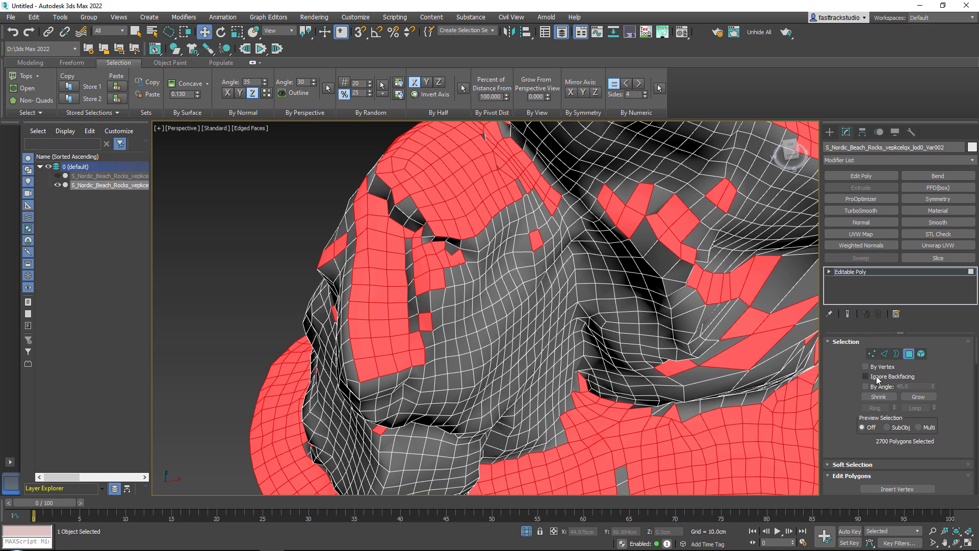
Step: Enable Ignore Backfacing and lasso the unselected gaps along the front ground rim into the polygon selection
middle_click_drag(586, 404, 459, 215)
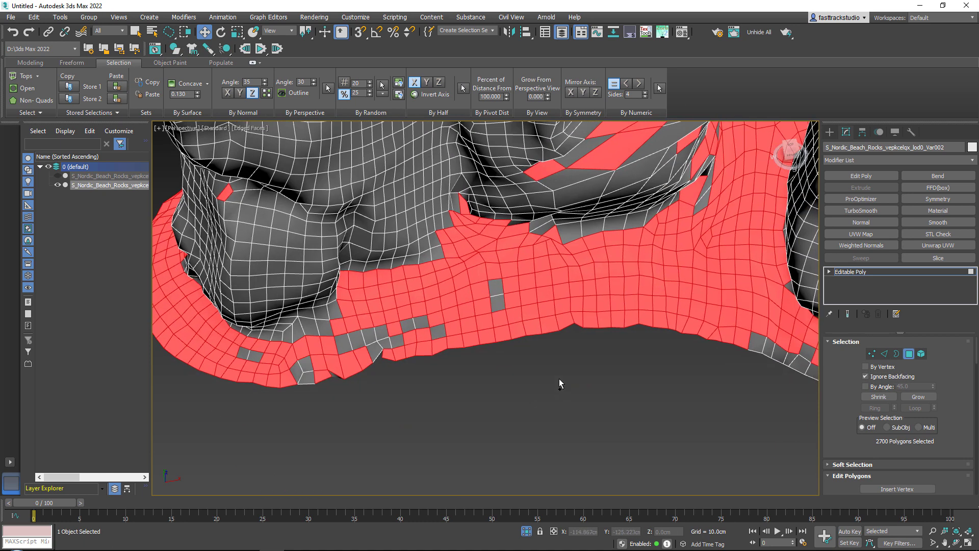
left_click_drag(559, 380, 528, 427, "ctrl")
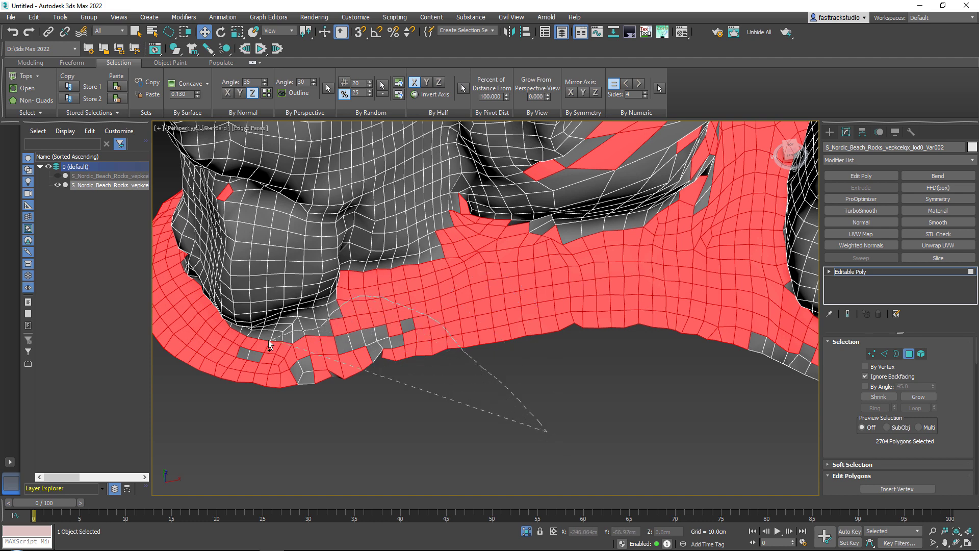
left_click_drag(269, 341, 524, 416, "ctrl")
middle_click_drag(465, 334, 168, 331)
left_click_drag(355, 383, 398, 338, "ctrl")
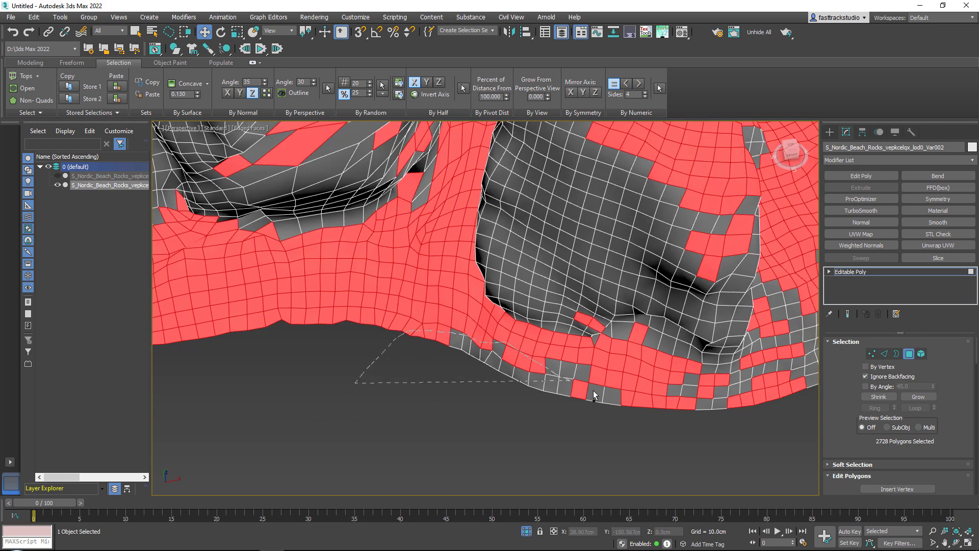
left_click_drag(593, 394, 525, 398, "ctrl")
middle_click_drag(525, 397, 383, 412, "alt")
left_click_drag(468, 377, 465, 386, "ctrl")
Step: Add the unselected ground polygons at the corner between the large boulder and the small upright rock to the selection
middle_click_drag(461, 383, 413, 306, "alt")
scroll(402, 278, "up", 3)
left_click_drag(417, 311, 418, 312, "alt")
mouse_move(418, 312)
middle_mouse_down("alt")
mouse_move(448, 312)
mouse_move(361, 425)
middle_mouse_up("alt")
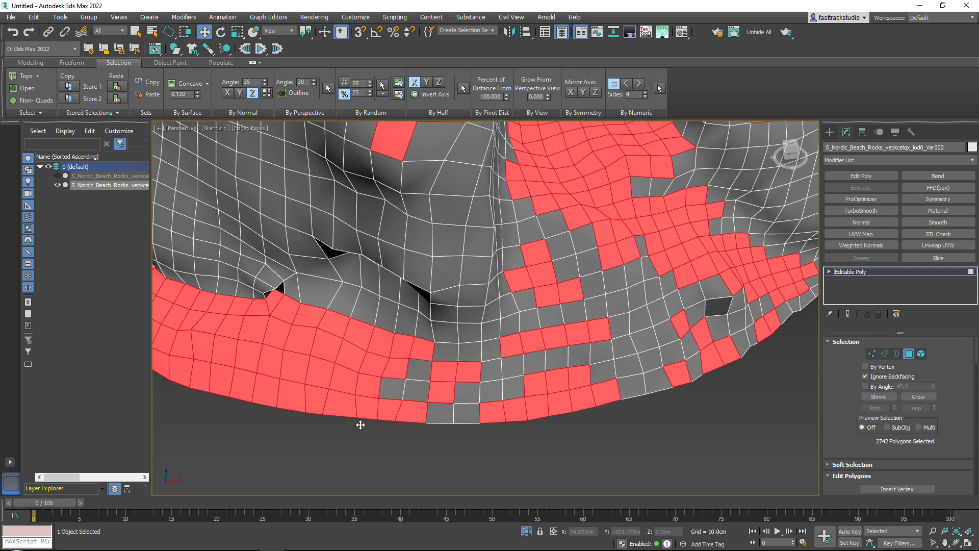
left_click_drag(538, 363, 530, 359, "ctrl")
mouse_move(530, 359)
middle_mouse_down("alt")
mouse_move(466, 324)
mouse_move(401, 395)
middle_mouse_up("alt")
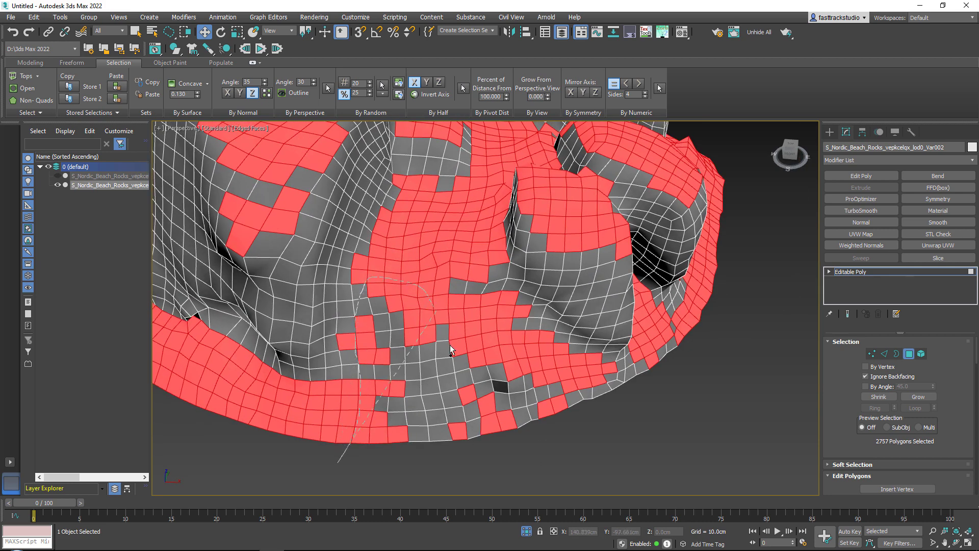
left_click_drag(450, 344, 423, 391, "ctrl")
left_click_drag(589, 369, 579, 441, "ctrl")
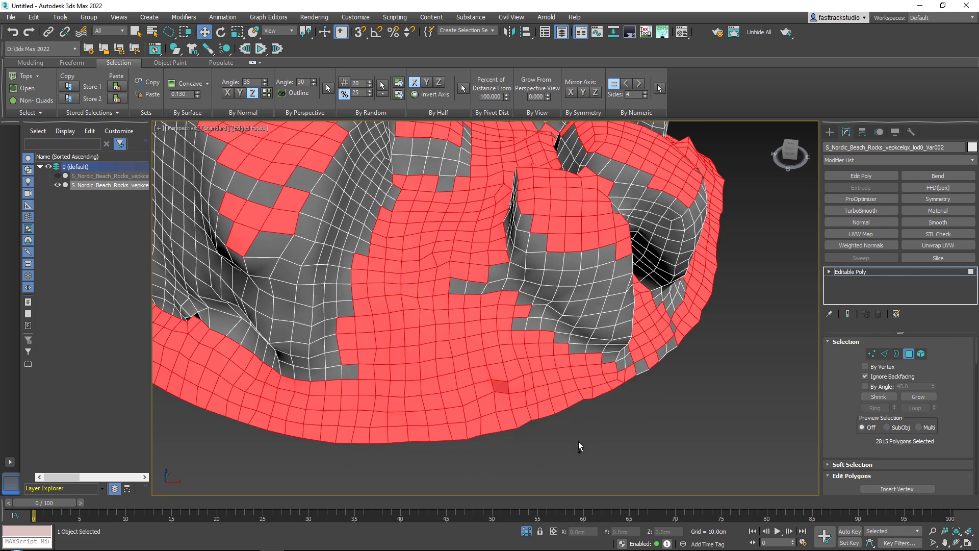
middle_click_drag(578, 441, 545, 346, "alt")
middle_click_drag(503, 309, 406, 411, "alt")
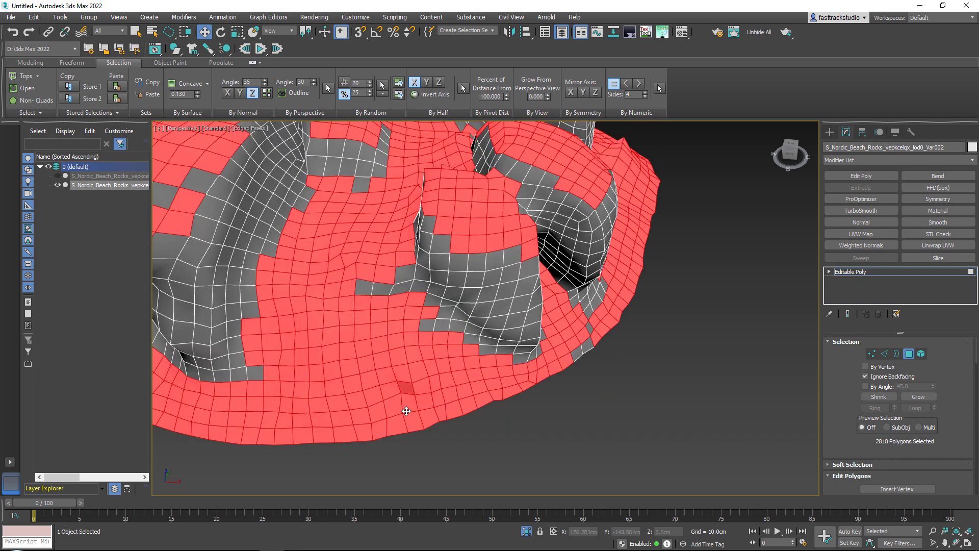
left_click_drag(344, 290, 345, 300, "ctrl")
Step: Add the loose polygons and the L-shaped unselected strip below the dark crevice to the selection
scroll(367, 265, "down", 4)
mouse_move(368, 260)
middle_mouse_down("alt")
mouse_move(178, 311)
mouse_move(424, 265)
mouse_move(365, 300)
mouse_move(414, 284)
middle_mouse_up("alt")
scroll(416, 282, "up", 5)
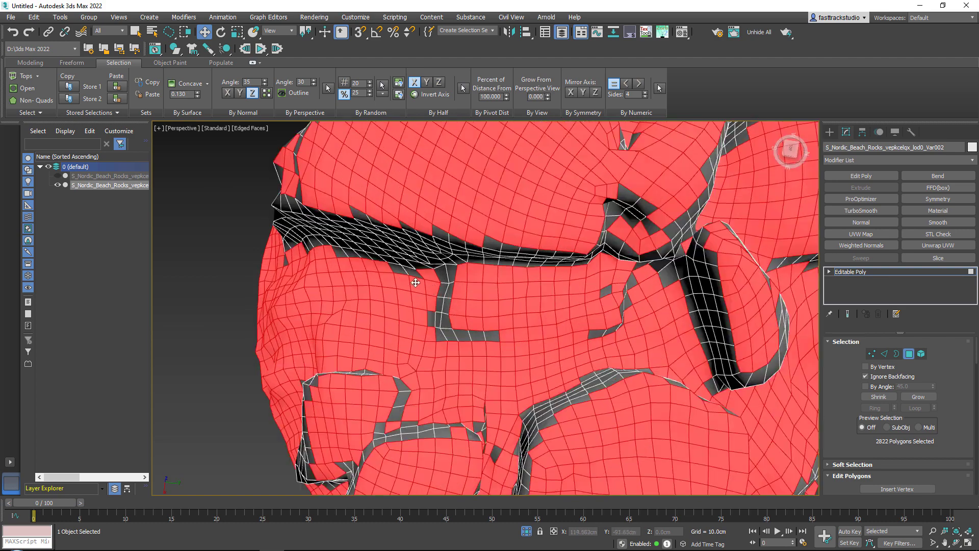
scroll(409, 273, "up", 3)
left_click(420, 275, "ctrl")
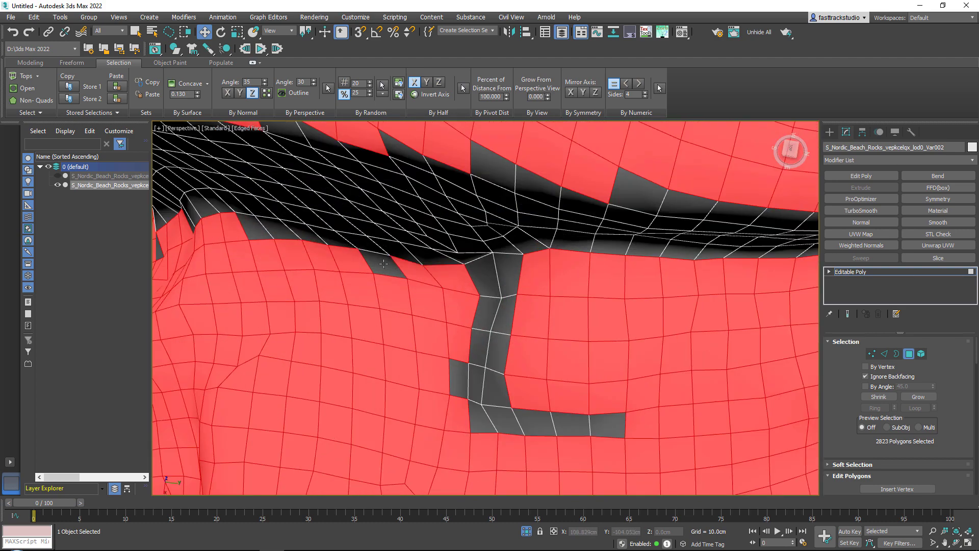
left_click(386, 262, "ctrl")
left_click(485, 279, "ctrl")
middle_click_drag(491, 280, 517, 302, "alt")
key("shift+z")
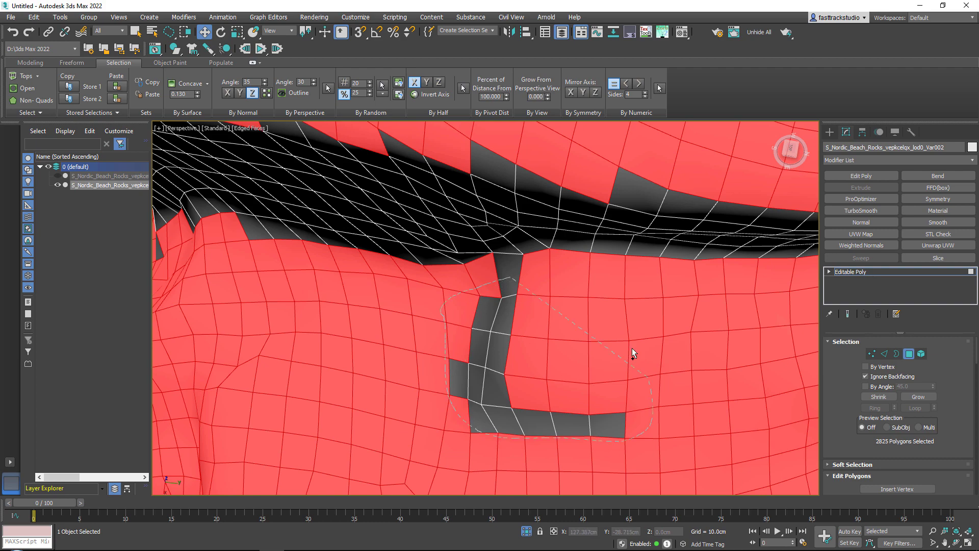
left_click_drag(633, 352, 554, 302, "ctrl")
Step: Add the unselected ground polygons around the feet of the two rounded rocks at the mesh's end to the selection
scroll(551, 306, "down", 5)
mouse_move(498, 368)
middle_mouse_down("alt")
mouse_move(492, 283)
mouse_move(505, 276)
middle_mouse_up("alt")
scroll(492, 326, "up", 2)
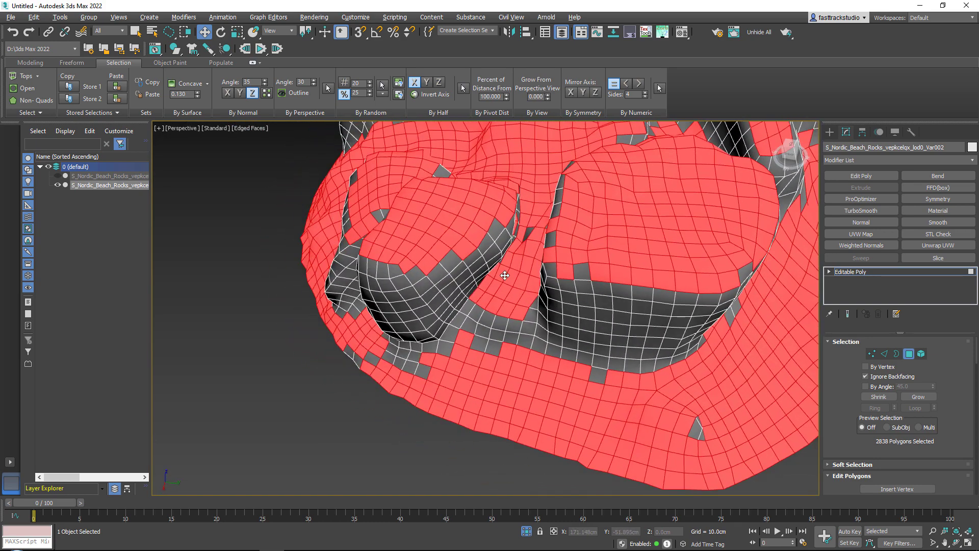
scroll(510, 336, "up", 3)
middle_click_drag(503, 470, 503, 395)
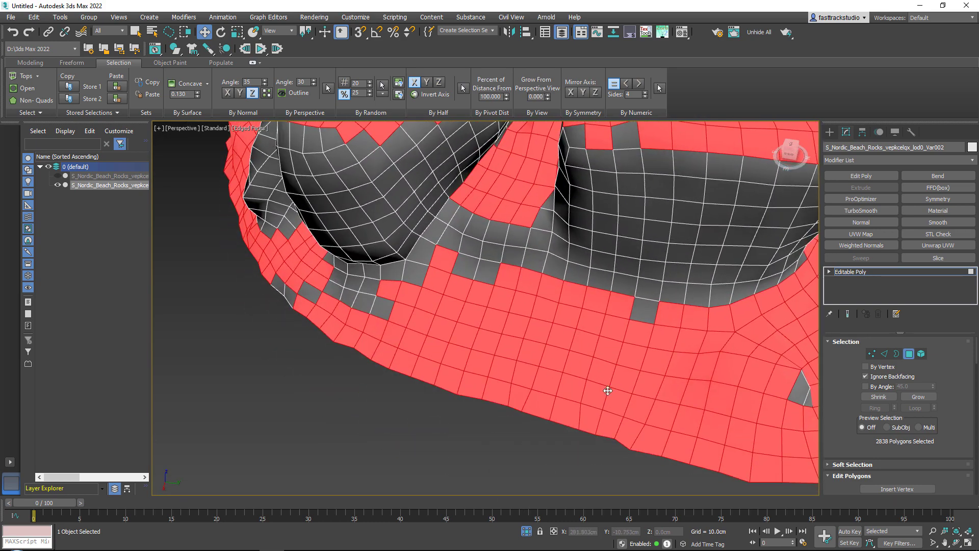
left_click(645, 310, "ctrl")
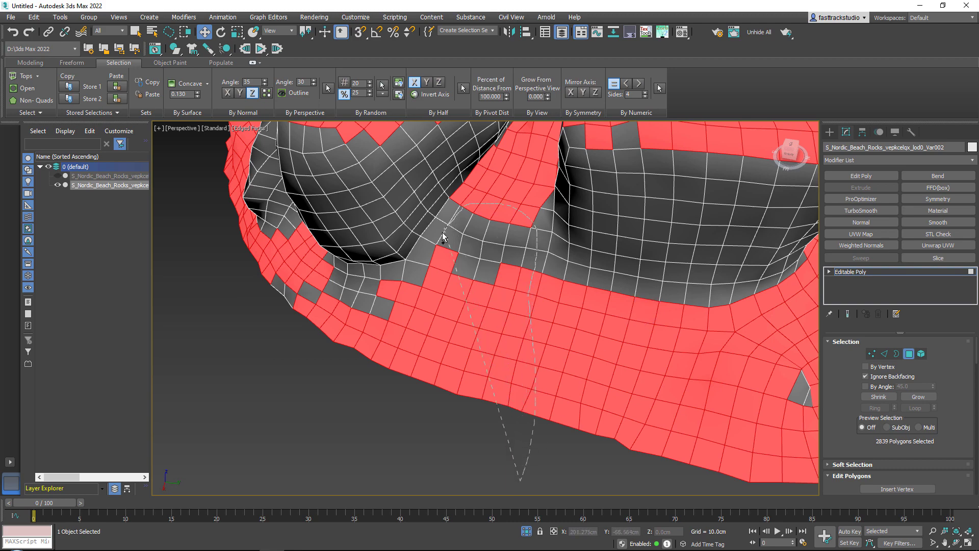
left_click_drag(305, 268, 347, 356, "ctrl")
Step: Add stray unselected polygons around the tops of the rounded and flat-topped rocks to the selection
scroll(427, 327, "down", 5)
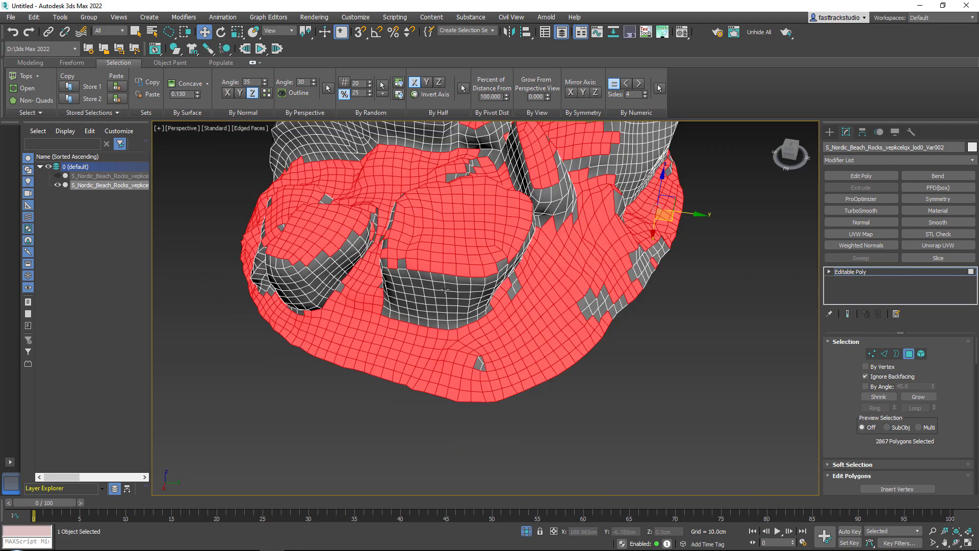
middle_click_drag(447, 288, 577, 298, "alt")
scroll(612, 286, "up", 2)
scroll(719, 284, "up", 4)
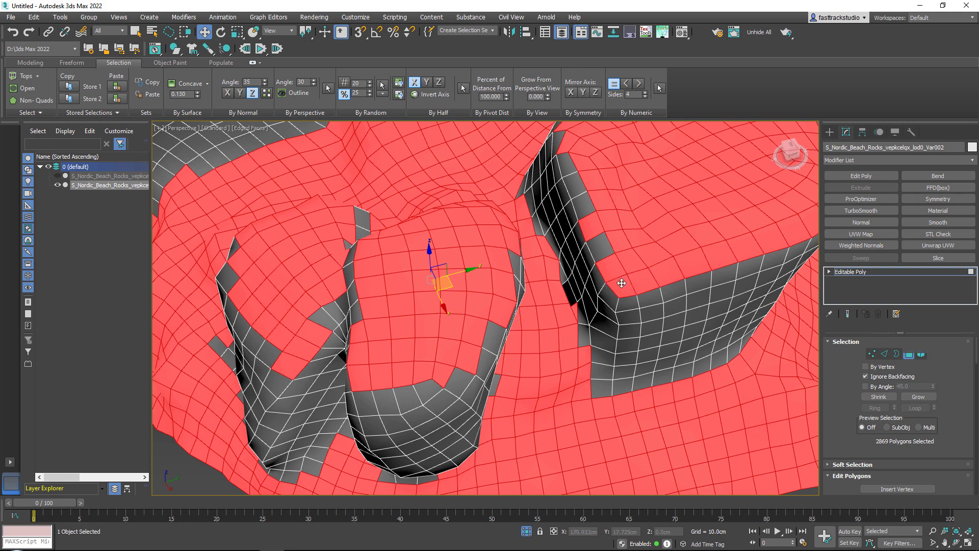
middle_click_drag(566, 152, 463, 268)
left_click(547, 236, "ctrl")
Step: Refine the selection around the flat-topped rock and lasso the small unselected hole in the ground before it
scroll(551, 238, "down", 5)
scroll(509, 293, "up", 7)
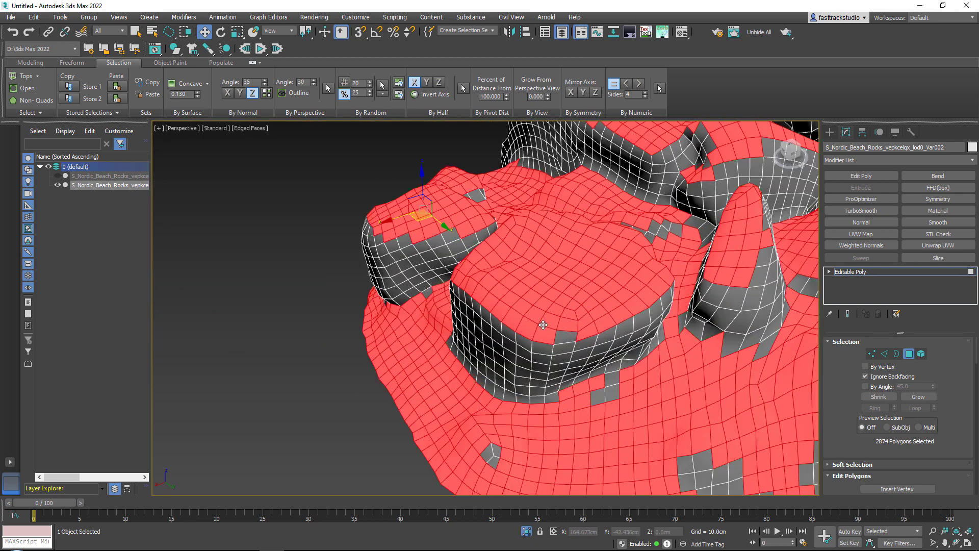
left_click(590, 349, "ctrl")
left_click(552, 361, "ctrl")
middle_click_drag(552, 362, 539, 276)
left_click(521, 207, "alt")
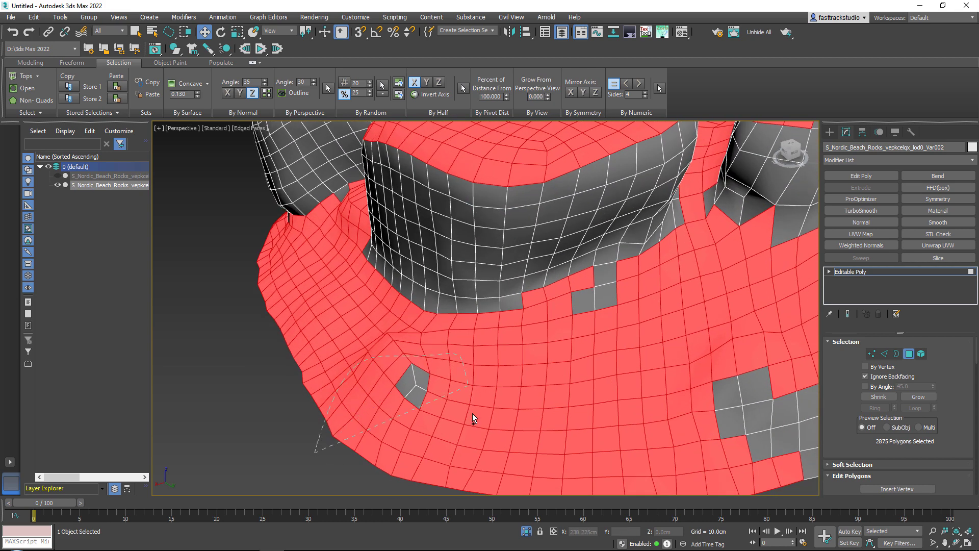
left_click_drag(472, 413, 471, 420, "ctrl")
Step: Deselect the stray polygons at the flat-topped rock's foot and add the adjacent unselected ground polygons
middle_click_drag(569, 307, 420, 269)
left_click(398, 266, "alt")
left_click(442, 250, "alt")
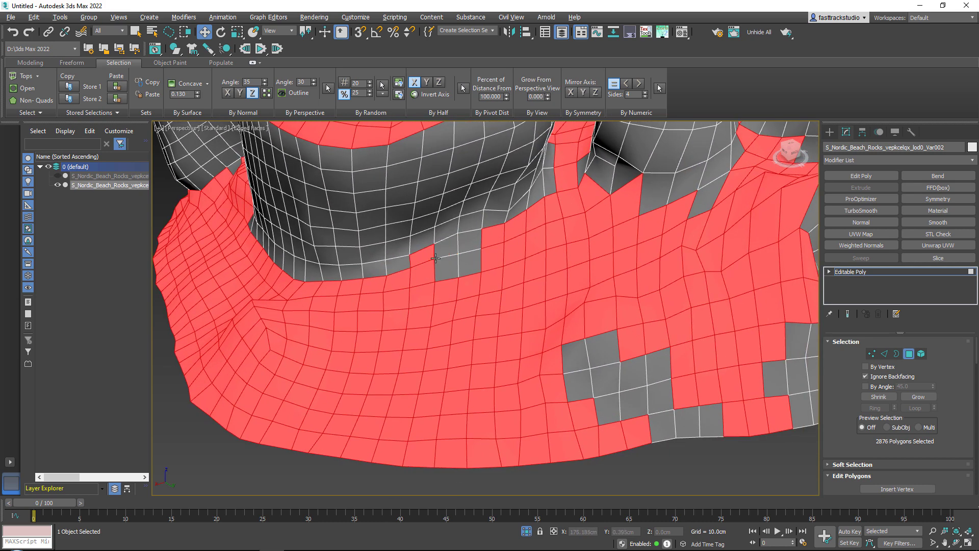
left_click(428, 256, "alt")
left_click(448, 268, "ctrl")
left_click(466, 265, "ctrl")
left_click(470, 244, "ctrl")
Step: Lasso the unselected ground patches along the outer rim up to the next boulder's base into the selection
middle_click_drag(588, 271, 367, 220, "alt")
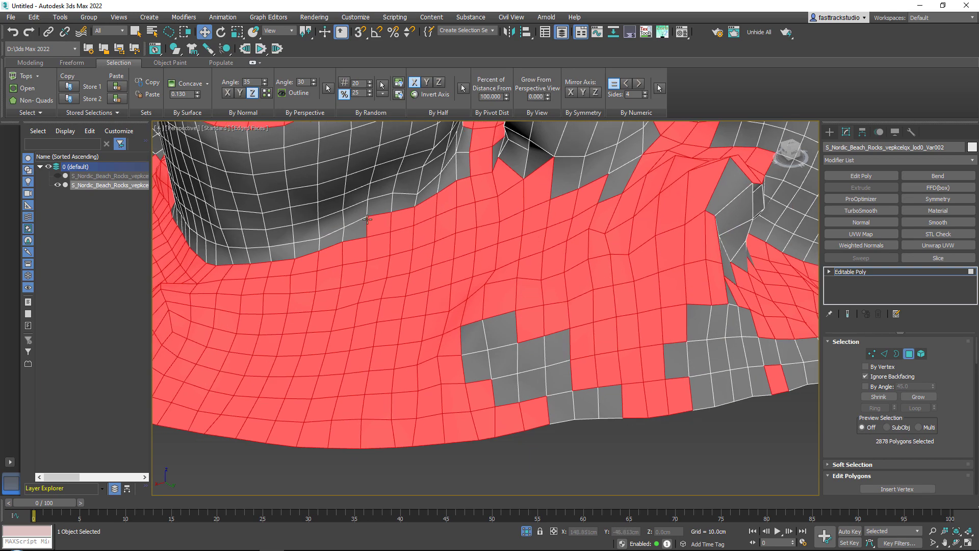
left_click_drag(654, 356, 654, 357, "ctrl")
mouse_move(654, 356)
middle_mouse_down("alt")
mouse_move(339, 343)
mouse_move(426, 367)
mouse_move(589, 385)
middle_mouse_up("alt")
left_click_drag(589, 385, 516, 280)
key("ctrl+z")
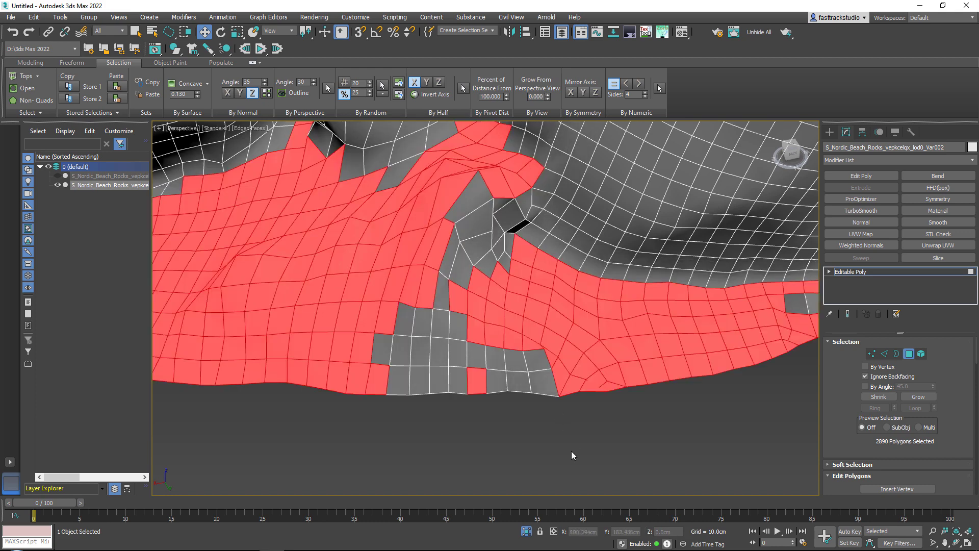
left_click_drag(365, 335, 540, 423, "ctrl")
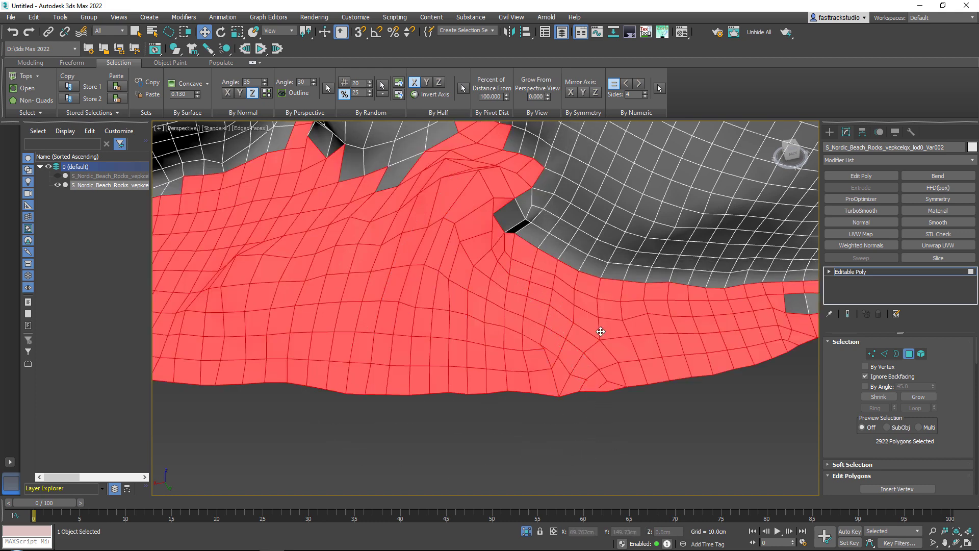
Step: Lasso the remaining unselected rim polygons at the foot of the tall rocks into the selection
scroll(601, 332, "down", 4)
mouse_move(601, 332)
middle_mouse_down()
mouse_move(448, 267)
mouse_move(399, 420)
middle_mouse_up()
scroll(448, 266, "up", 4)
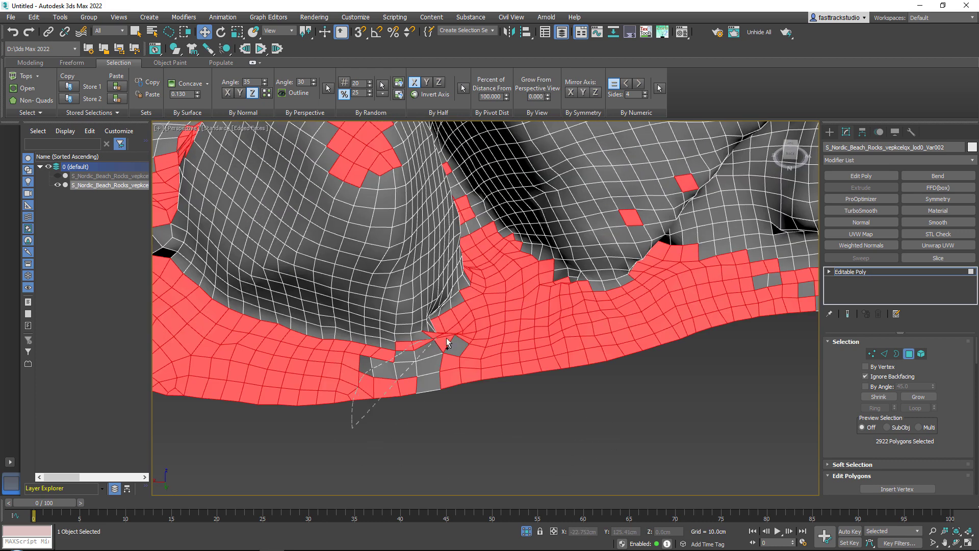
left_click_drag(446, 338, 472, 412, "ctrl")
middle_click_drag(472, 412, 485, 365, "alt")
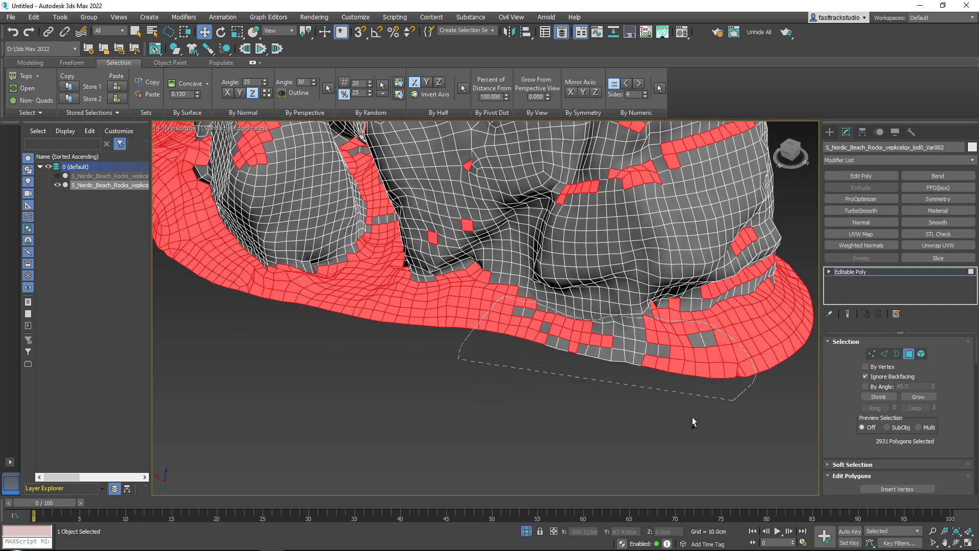
left_click_drag(692, 417, 466, 341, "ctrl")
Step: Deselect the isolated polygons on the steep side faces of the tall rocks and check the selection all around
middle_click_drag(465, 342, 486, 261, "alt")
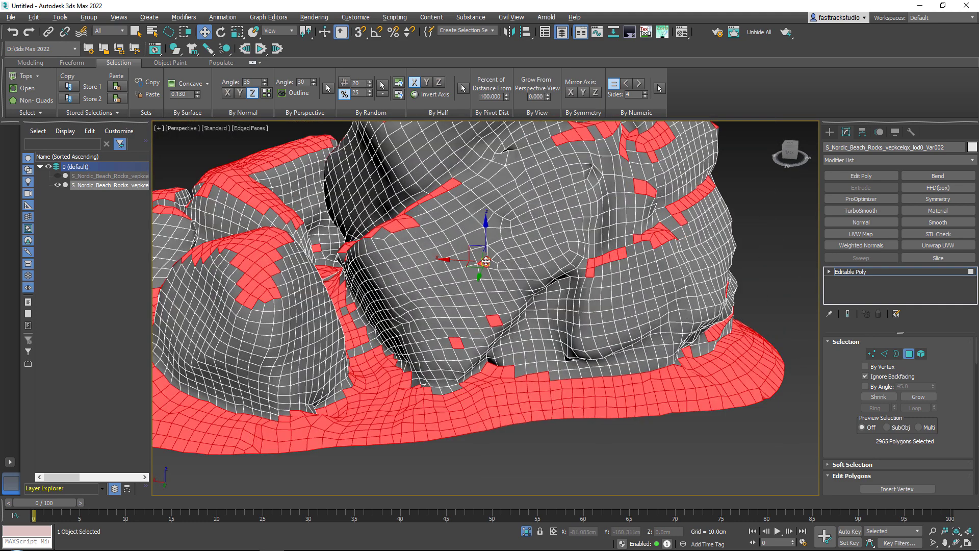
left_click(494, 320, "alt")
left_click(455, 342, "alt")
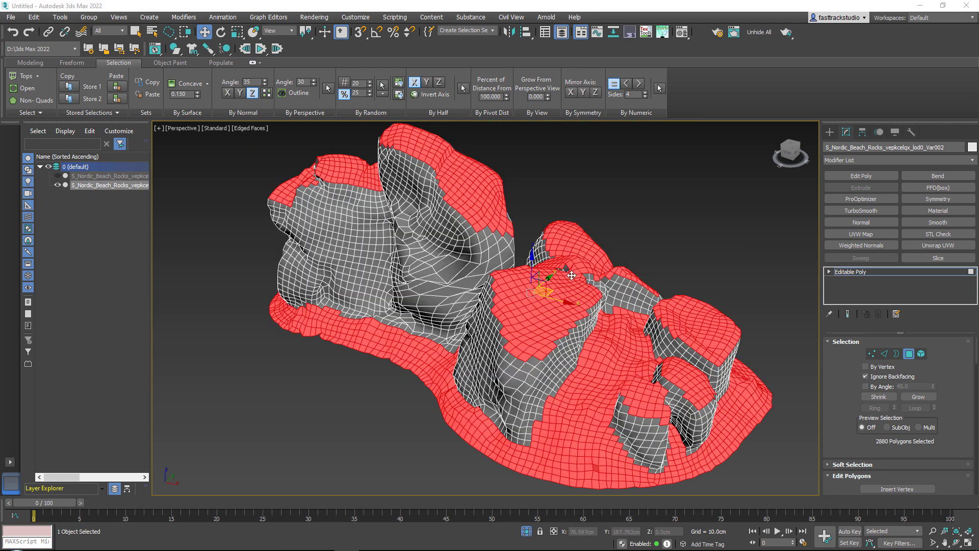
middle_click_drag(548, 265, 479, 288, "alt")
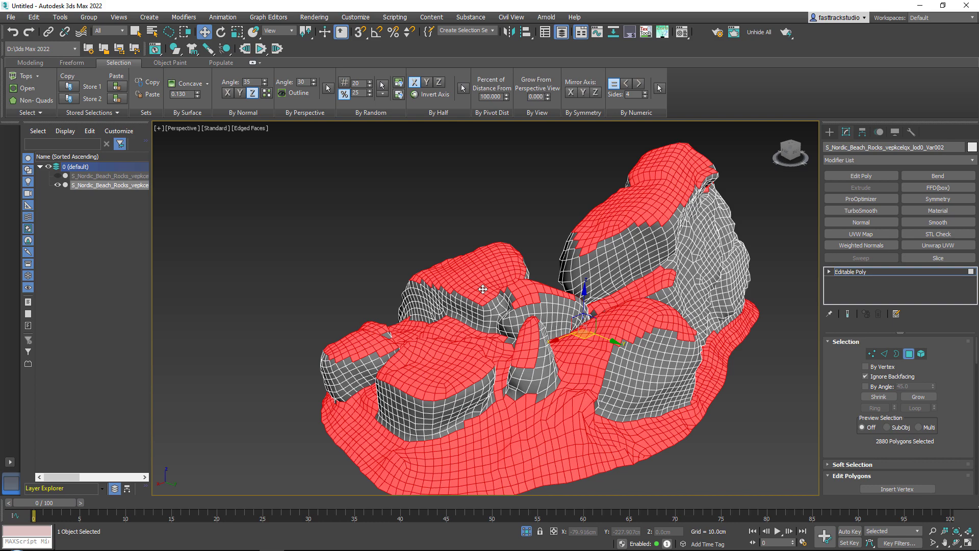
Step: Invert the polygon selection and delete the rocks' steep side faces, keeping only the upward-facing surfaces
middle_click_drag(517, 287, 401, 260)
middle_click_drag(510, 265, 489, 277, "alt")
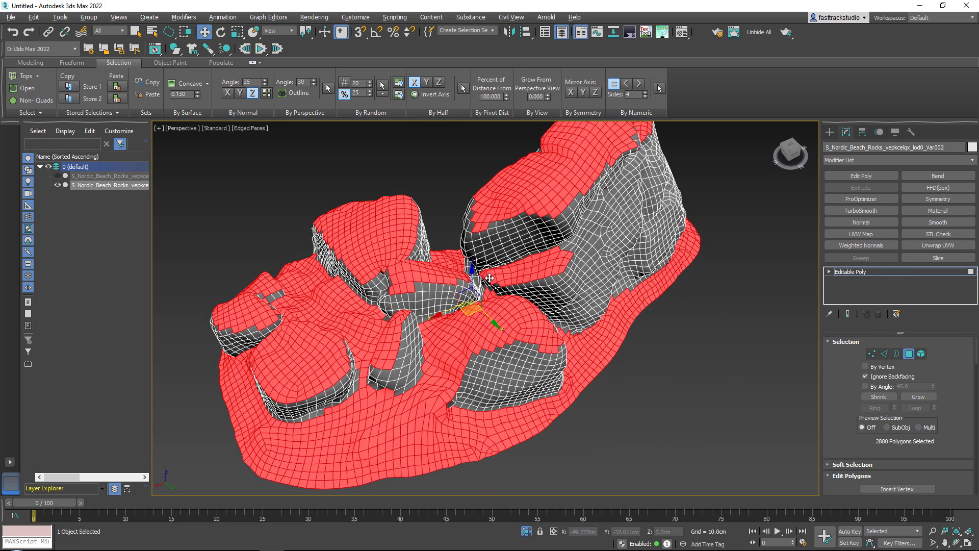
middle_click_drag(500, 306, 550, 301, "alt")
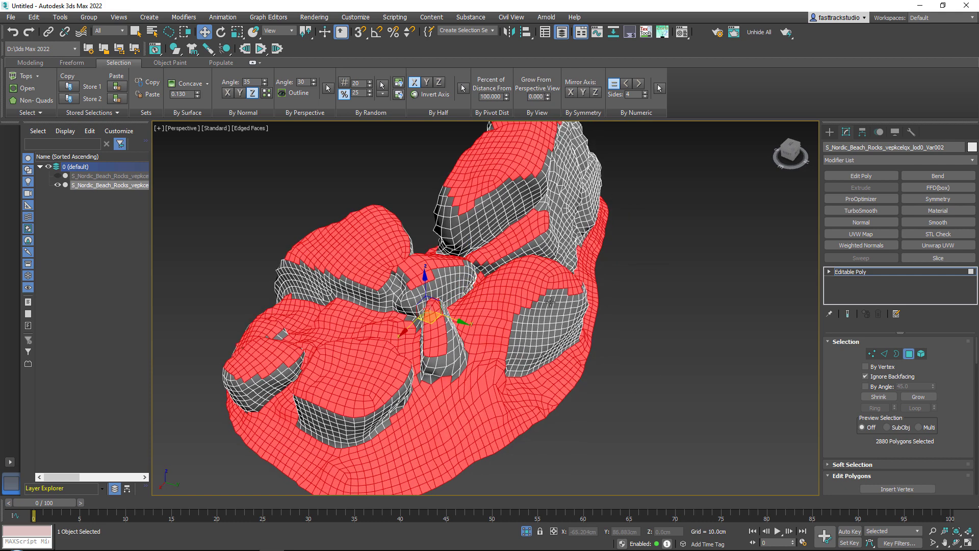
key("ctrl+i")
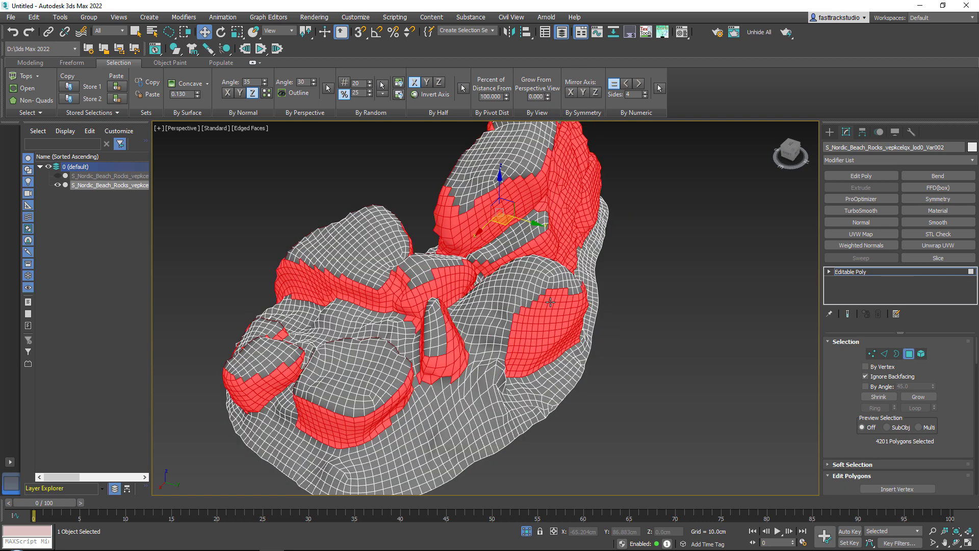
middle_click_drag(551, 298, 488, 279, "alt")
key("Delete")
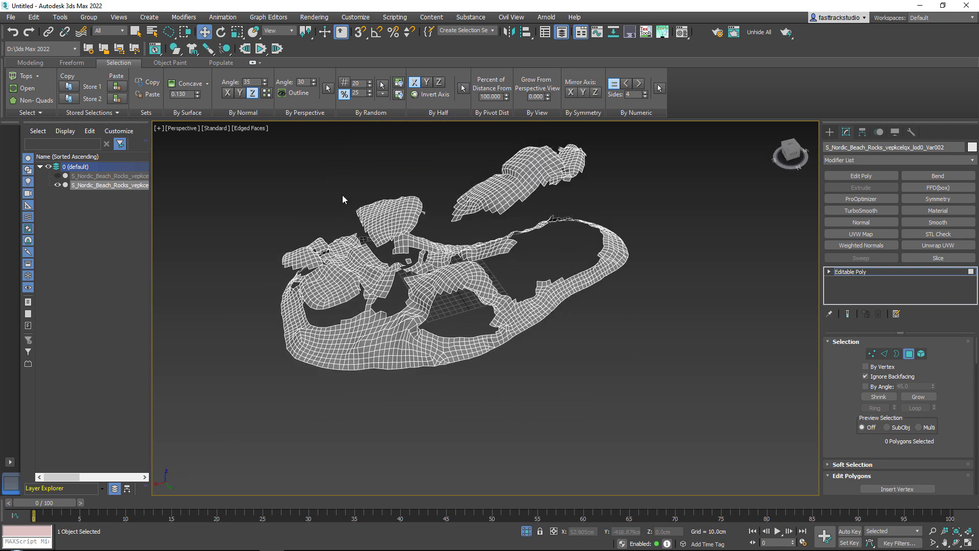
Step: Inspect the remaining mesh from all around for stray fragments, small holes and ragged borders
scroll(440, 198, "up", 6)
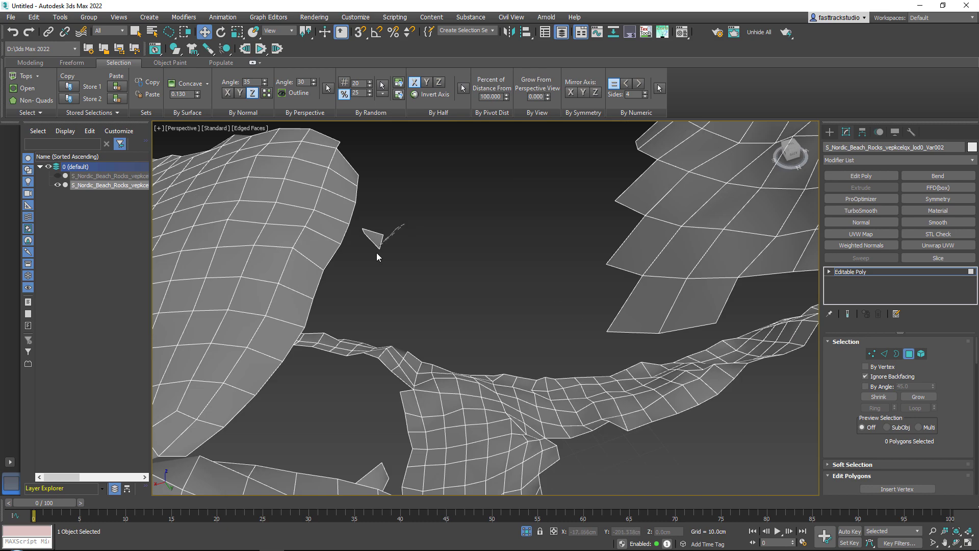
scroll(494, 317, "down", 8)
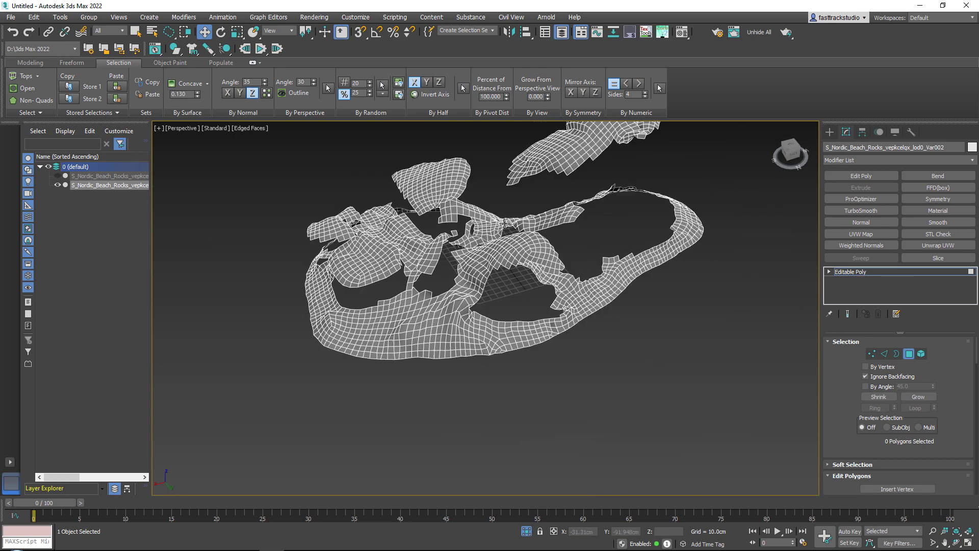
middle_click_drag(505, 234, 561, 211, "alt")
scroll(560, 211, "up", 8)
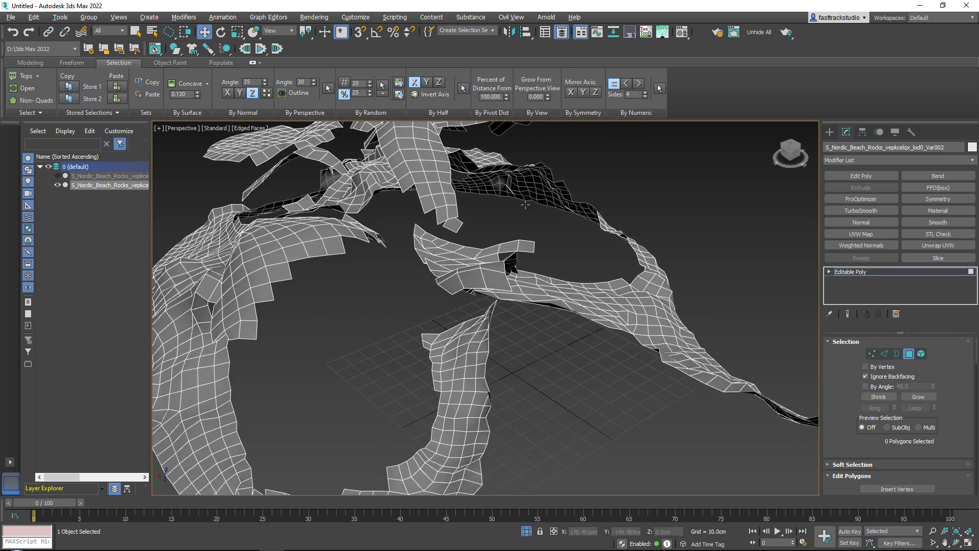
scroll(560, 211, "down", 3)
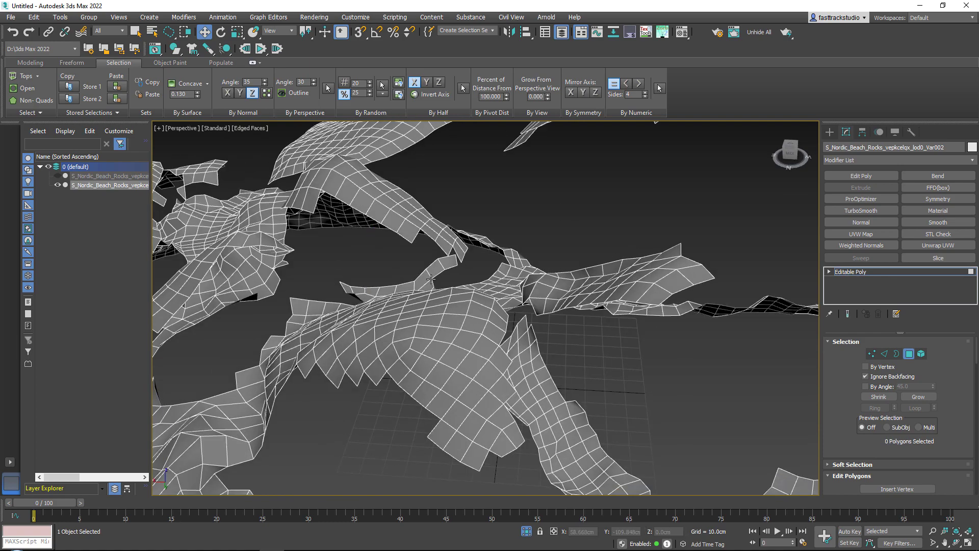
scroll(506, 244, "down", 3)
middle_click_drag(506, 243, 567, 247, "alt")
scroll(550, 258, "up", 4)
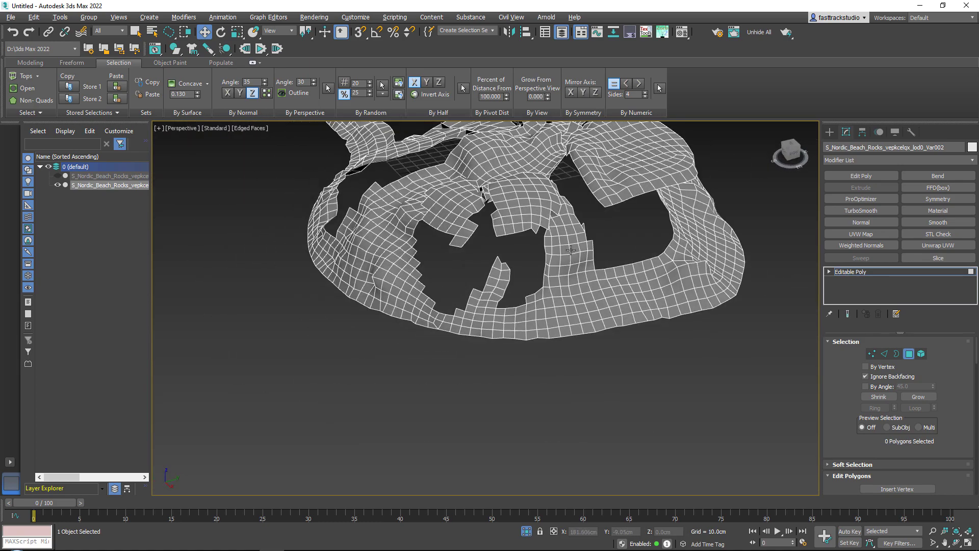
scroll(559, 241, "up", 4)
scroll(558, 245, "down", 5)
scroll(546, 256, "up", 5)
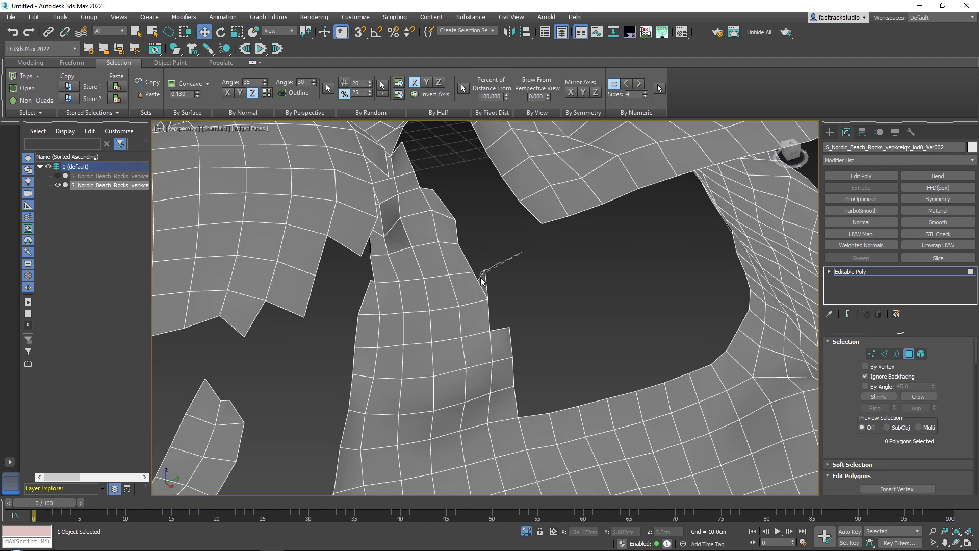
scroll(499, 269, "down", 5)
middle_click_drag(511, 254, 576, 270, "alt")
scroll(509, 253, "up", 4)
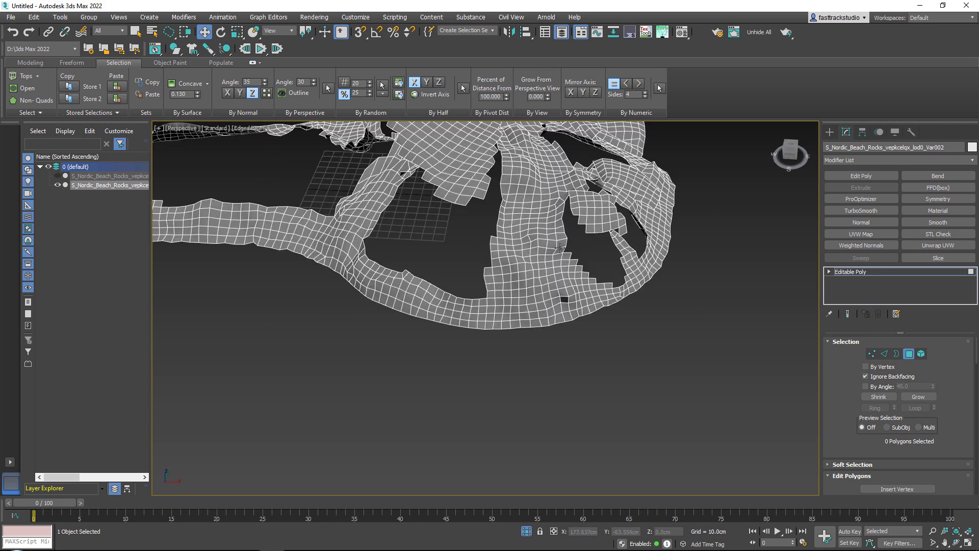
middle_click_drag(498, 244, 519, 288)
scroll(609, 352, "up", 2)
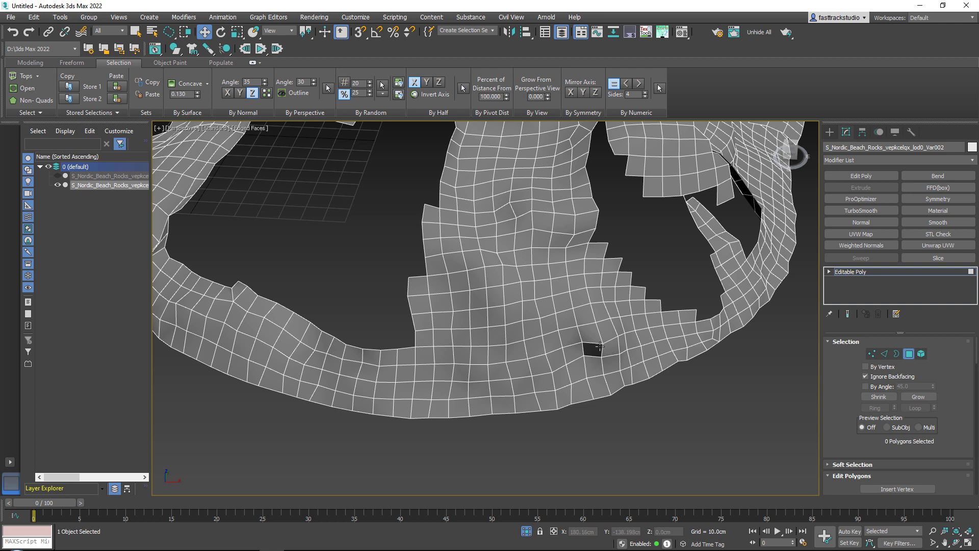
key("3")
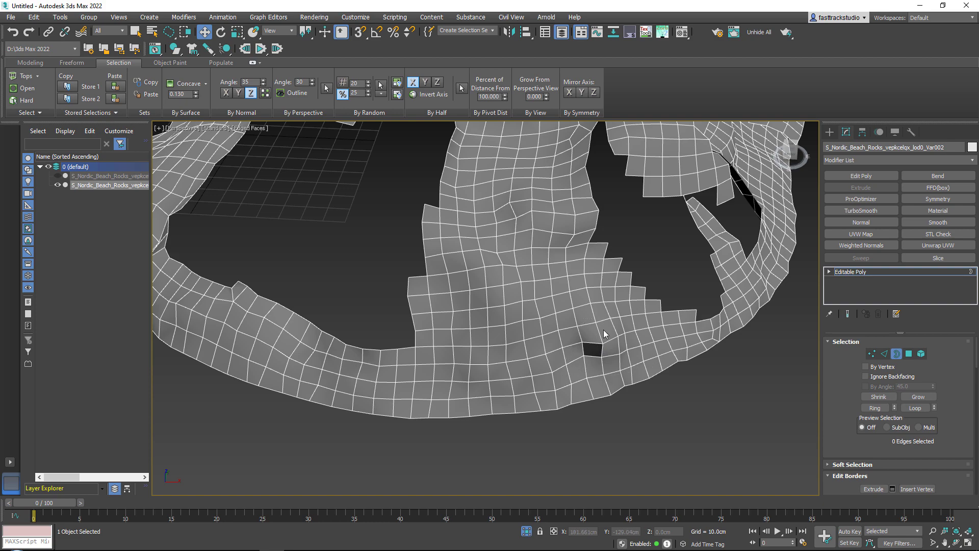
key("2")
middle_click_drag(572, 298, 633, 263, "alt")
middle_click_drag(430, 282, 503, 295, "alt")
Step: Delete the stray polygons hanging off the end of the ground strip between the rock openings and leave polygon editing
scroll(503, 295, "up", 3)
scroll(503, 295, "up", 2)
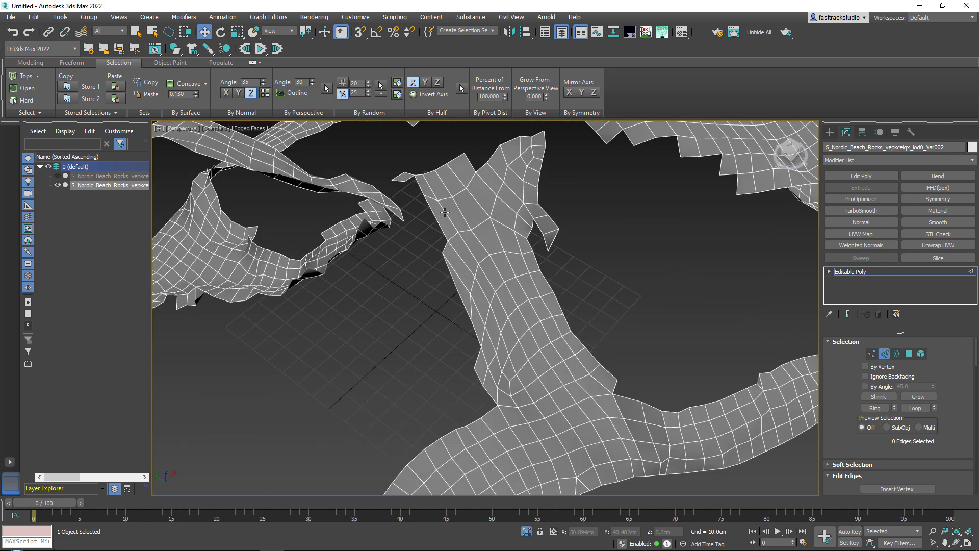
key("4")
left_click_drag(556, 228, 556, 240)
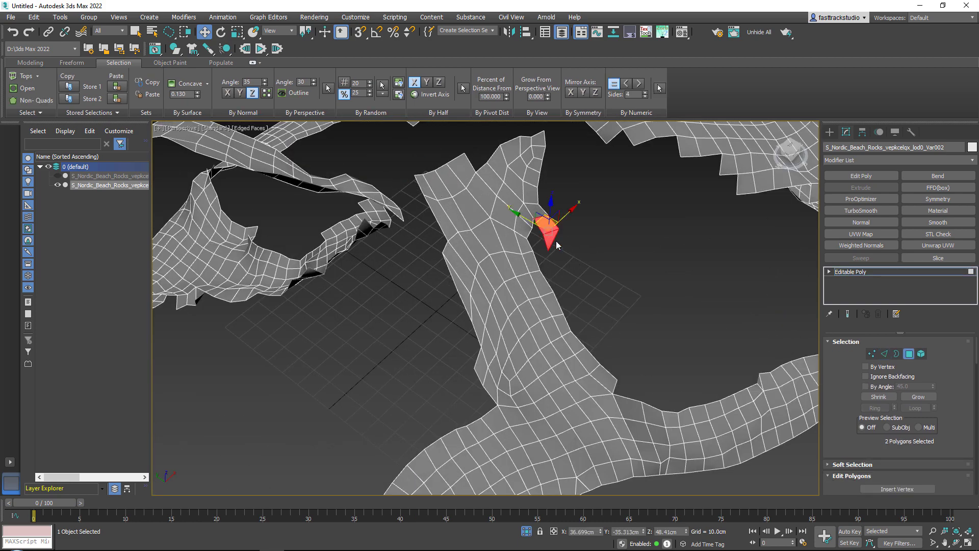
key("Delete")
scroll(511, 246, "down", 5)
middle_click_drag(511, 246, 805, 254)
left_click(861, 275)
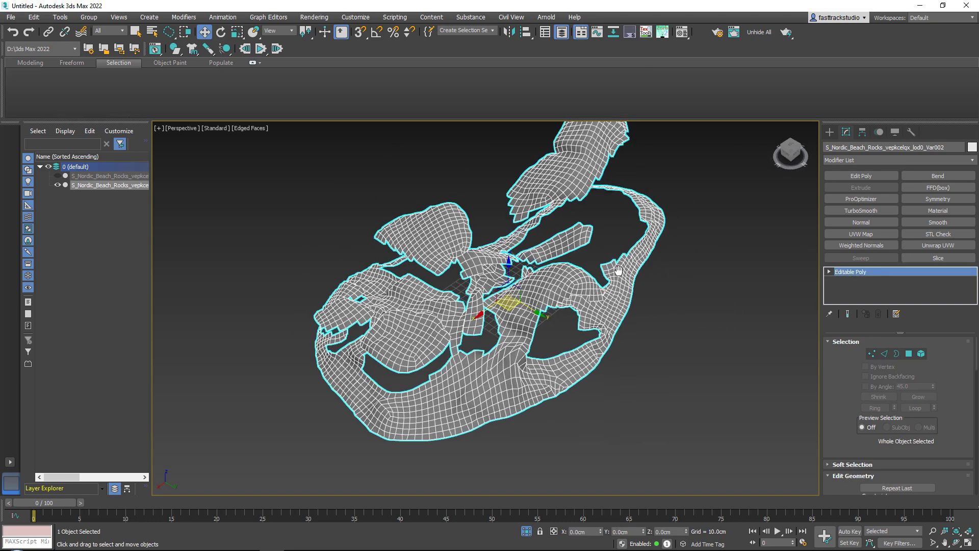
Step: Add a ProOptimizer modifier to the mesh, calculate it, reduce Vertex % to 66.1 and check the resulting triangulation
middle_click_drag(619, 271, 591, 293)
middle_click_drag(503, 243, 501, 249, "alt")
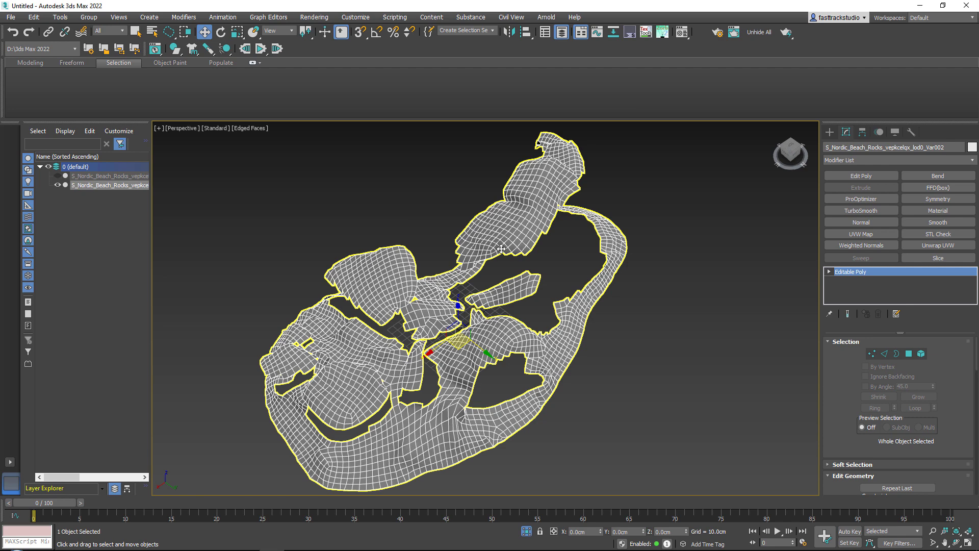
scroll(433, 331, "up", 3)
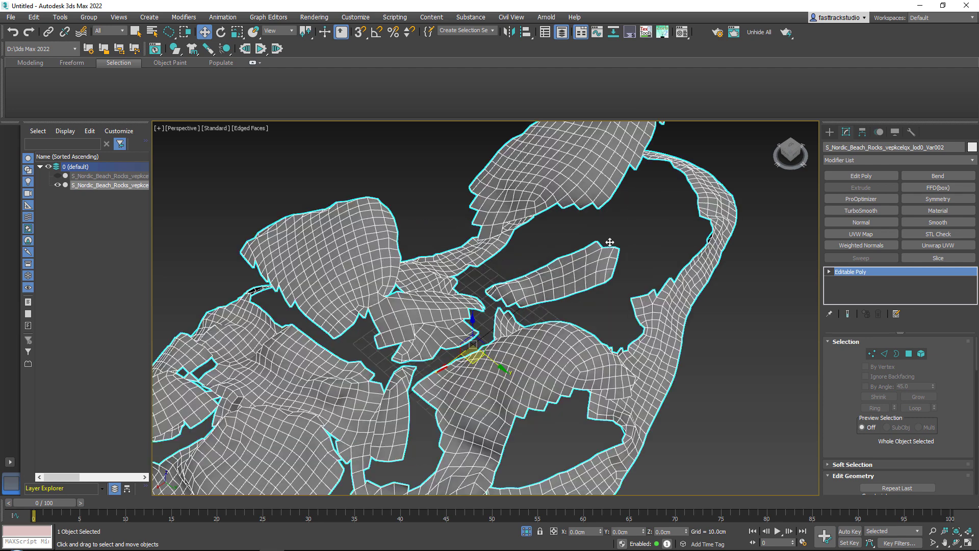
left_click(861, 198)
key("z")
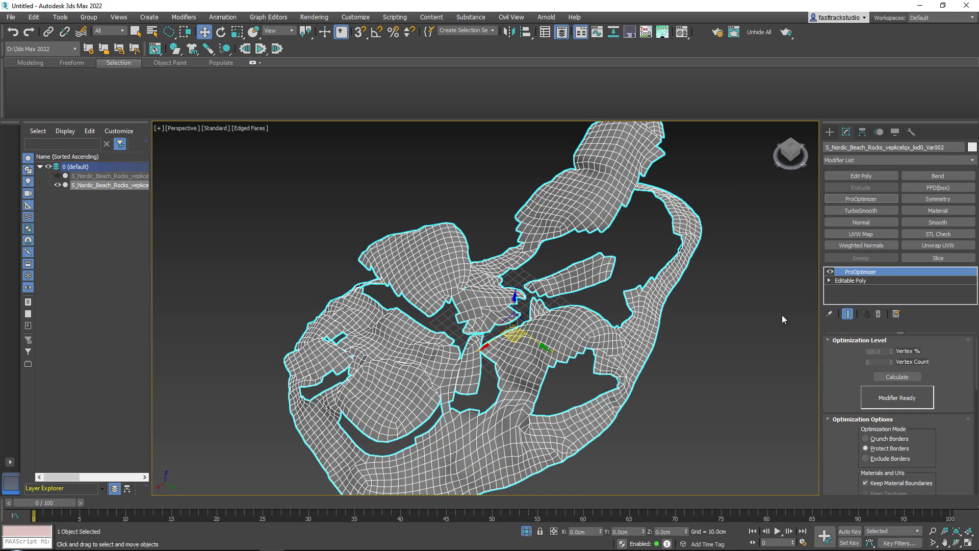
left_click(898, 377)
left_click_drag(892, 352, 892, 387)
scroll(581, 247, "up", 10)
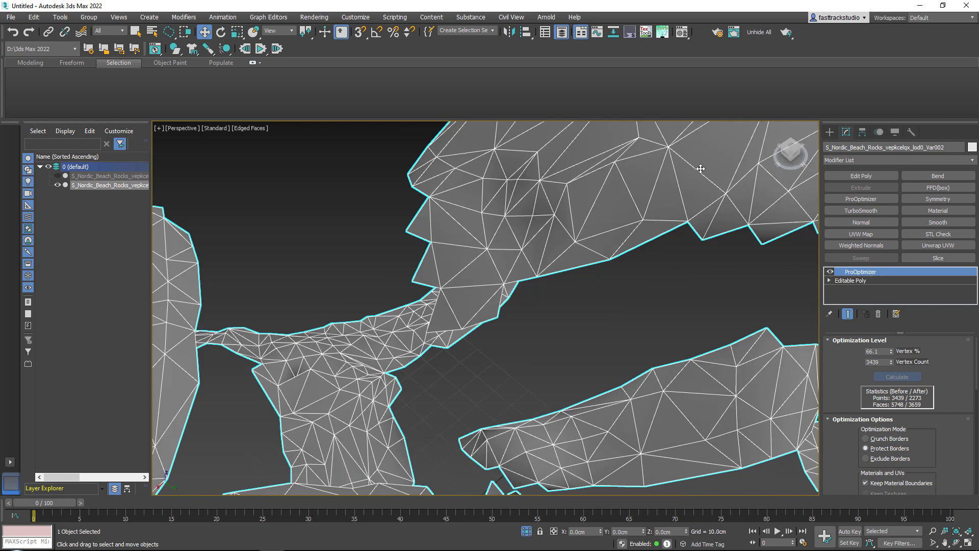
middle_click_drag(690, 191, 439, 303)
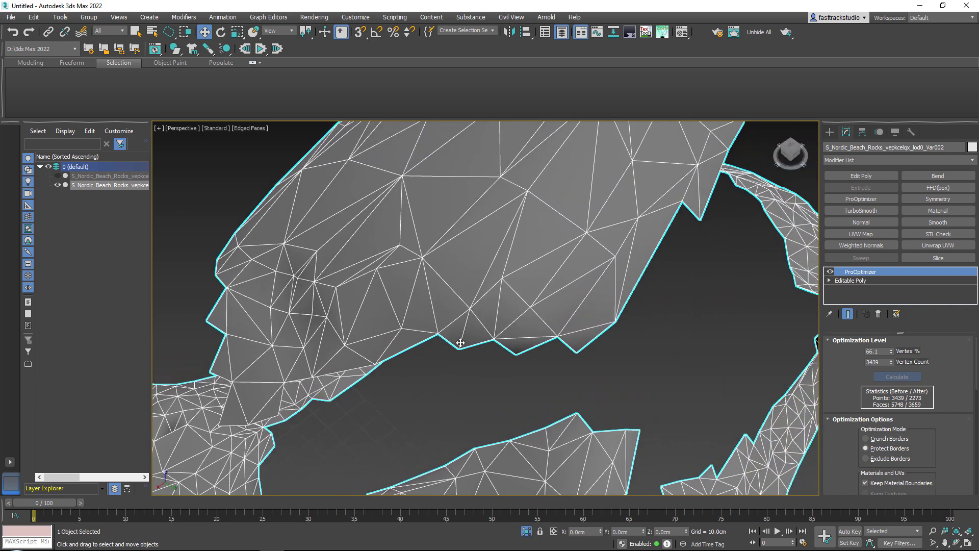
scroll(410, 337, "down", 9)
middle_click_drag(387, 378, 434, 274)
scroll(433, 274, "up", 2)
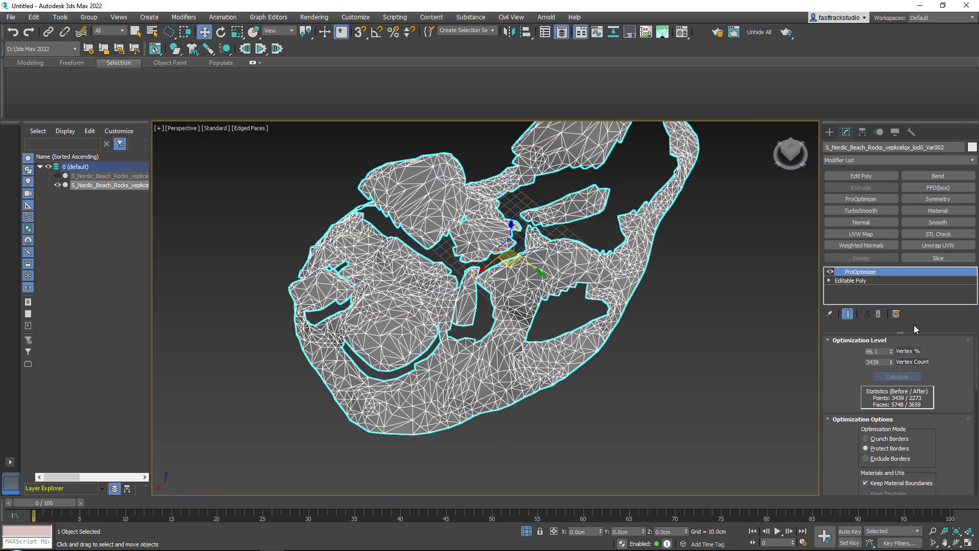
Step: Try several lower ProOptimizer vertex percentages and set Vertex % to 50
left_click_drag(891, 355, 877, 11)
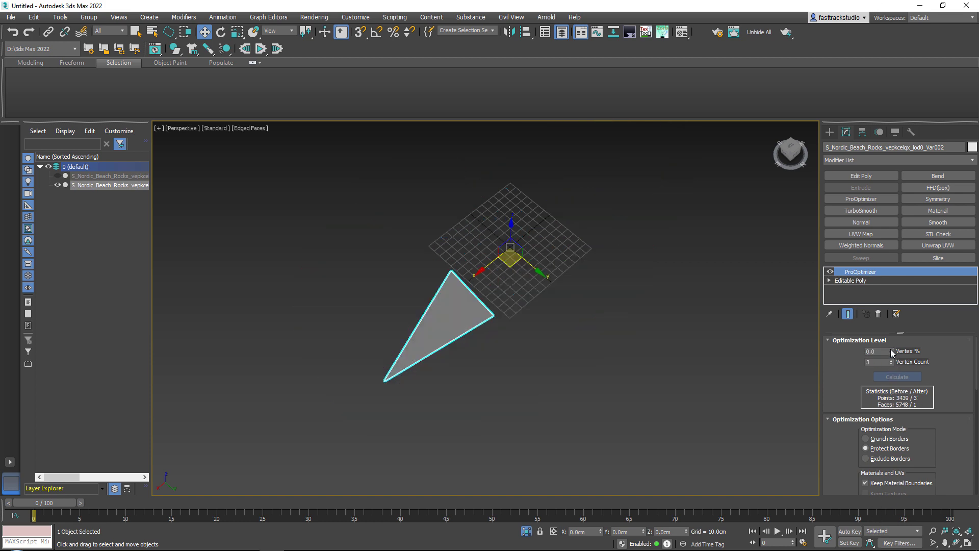
left_click_drag(891, 353, 885, 210)
middle_click_drag(601, 265, 596, 239, "alt")
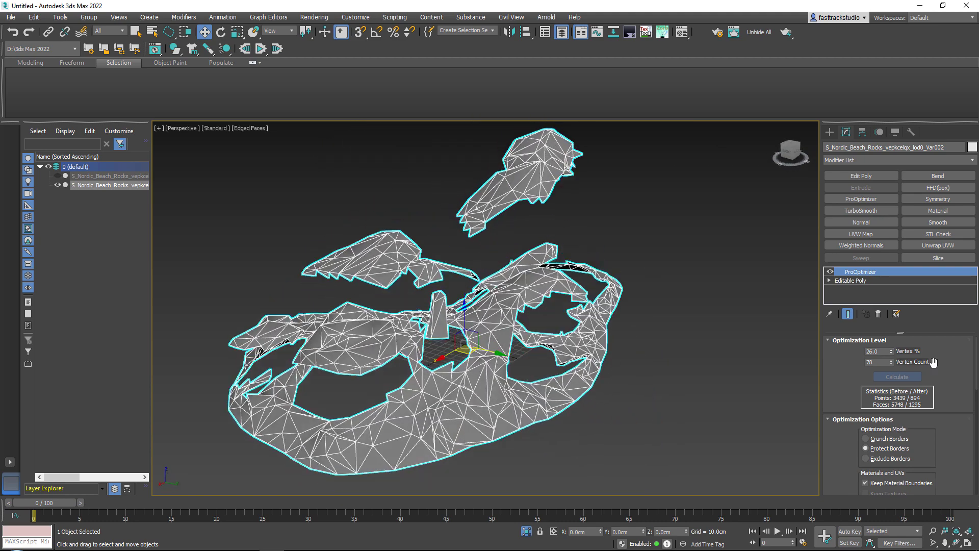
left_click_drag(891, 351, 891, 251)
middle_click_drag(630, 243, 668, 263, "alt")
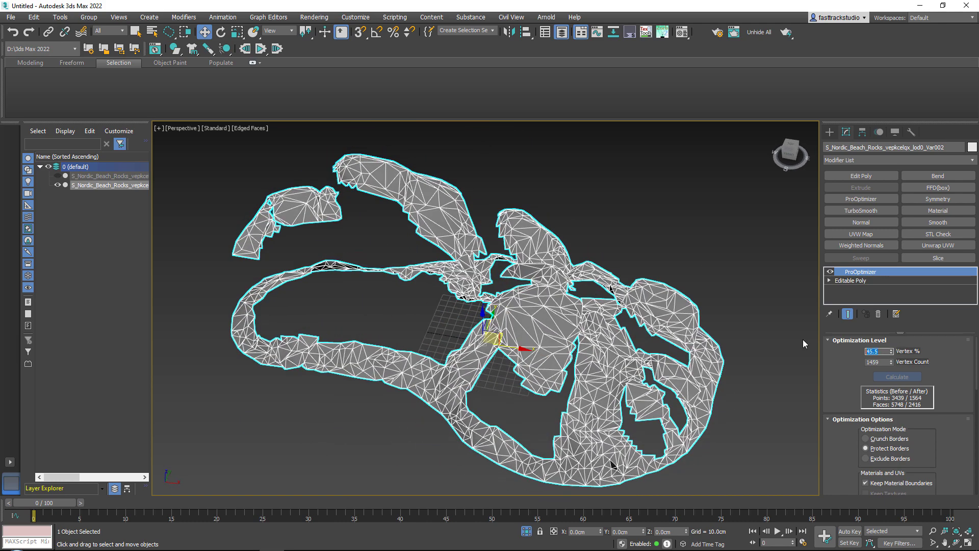
type("50")
key("Return")
middle_click_drag(594, 257, 591, 288, "alt")
middle_click_drag(533, 276, 512, 297, "alt")
Step: Clone the optimized mesh as a copy, put the clone in a new layer named Backup and hide that layer
key("ctrl+v")
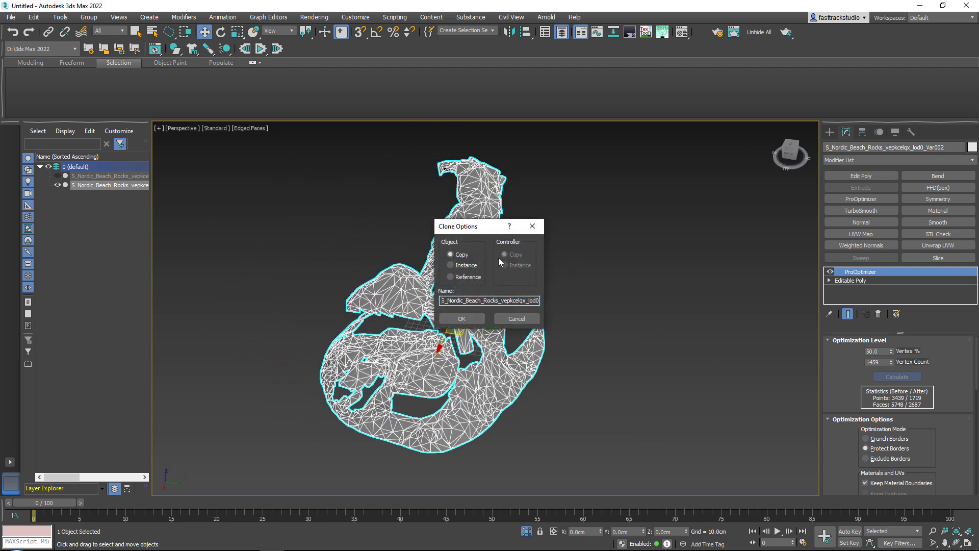
left_click(462, 318)
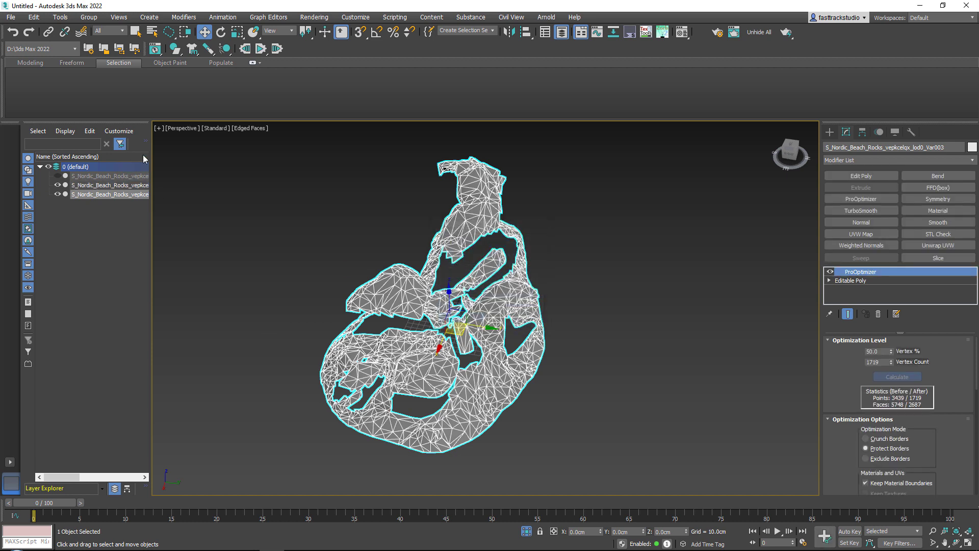
left_click_drag(150, 154, 193, 154)
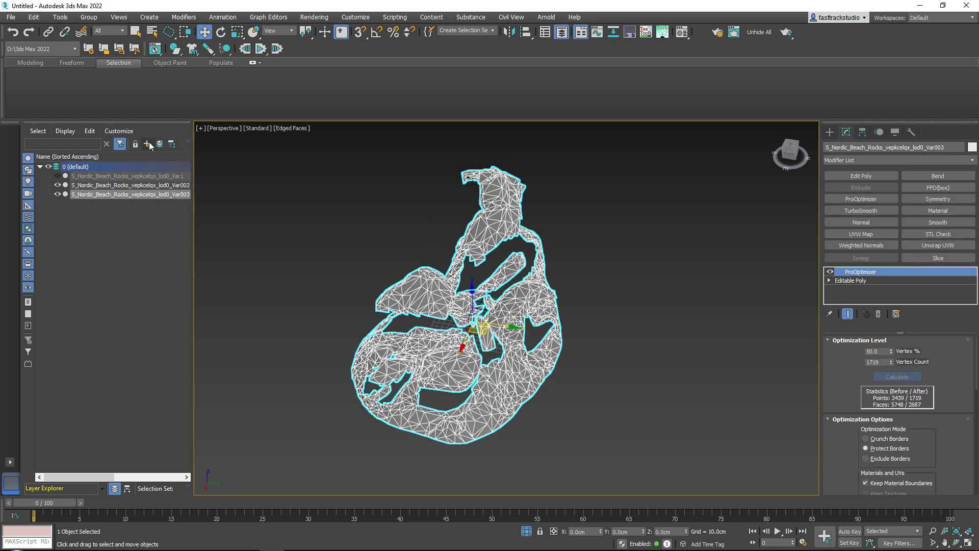
left_click(148, 144)
type("Backup")
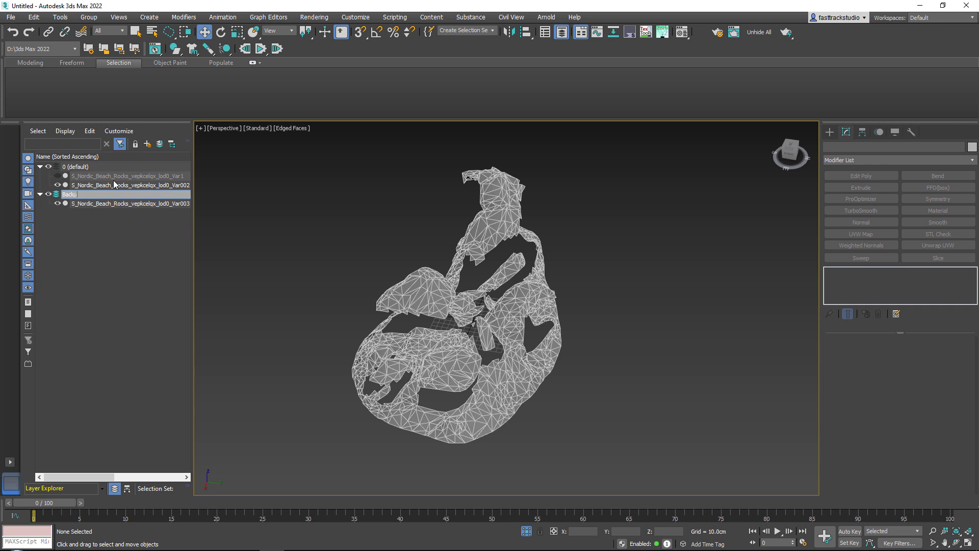
key("Return")
left_click(48, 194)
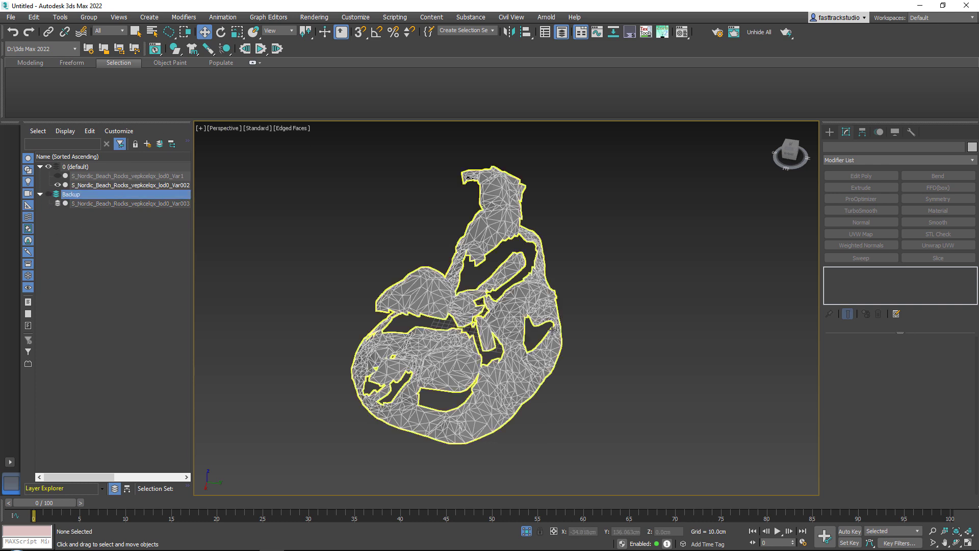
Step: Select the visible optimized mesh and convert it to an Editable Poly
left_click(530, 305)
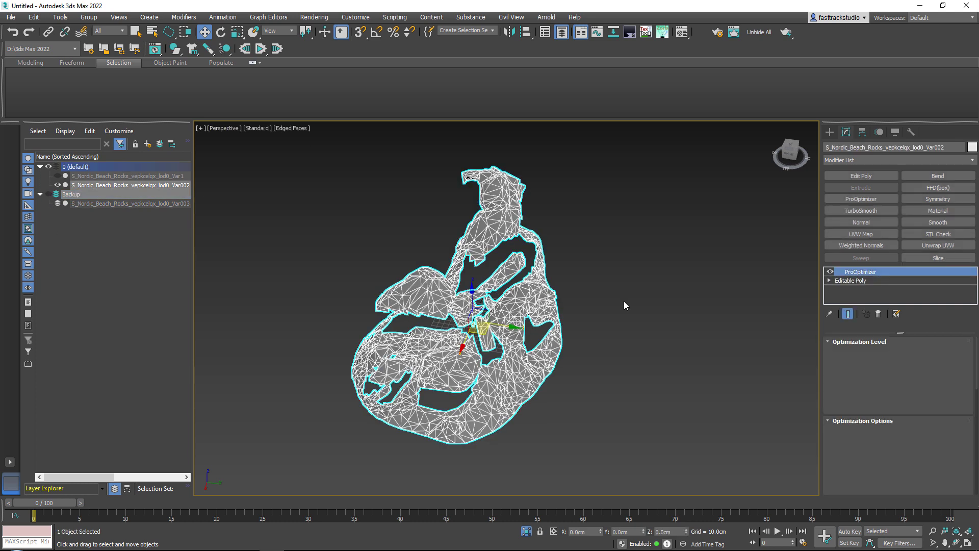
right_click(521, 300)
mouse_move(576, 396)
left_click(635, 409)
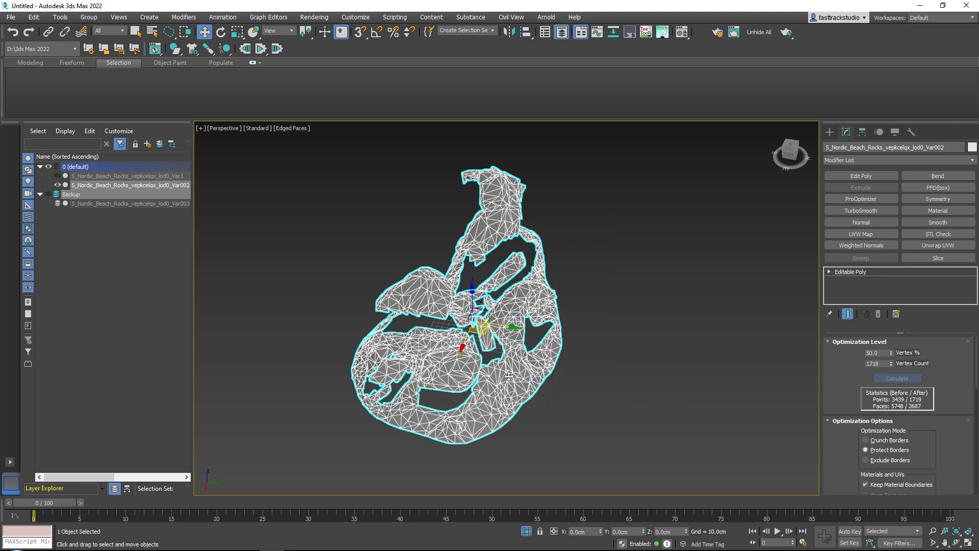
Step: Set the selection region to rectangular and raise the sunken vertex at the dark fold near the mesh's outer edge
middle_click_drag(509, 376, 559, 426, "alt")
middle_click_drag(559, 426, 573, 343)
scroll(502, 299, "up", 10)
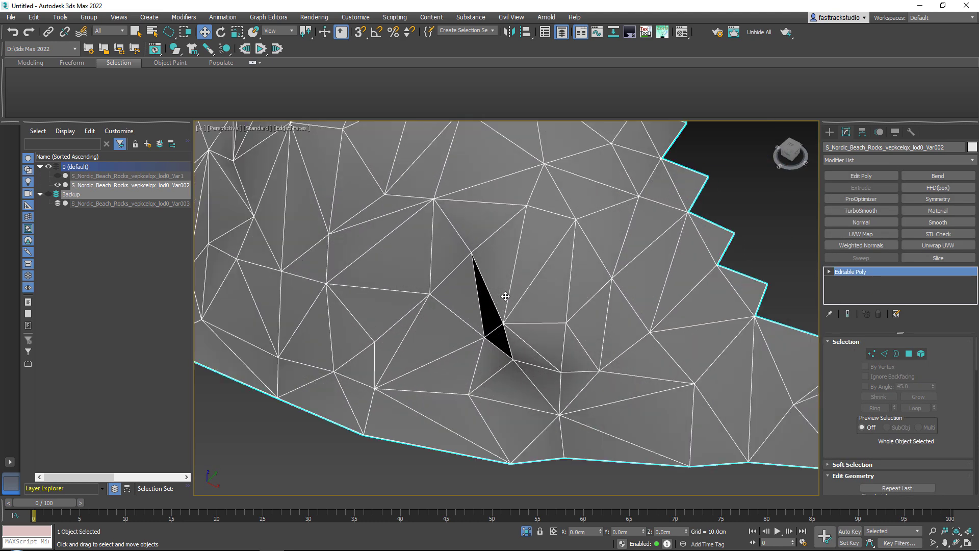
key("1")
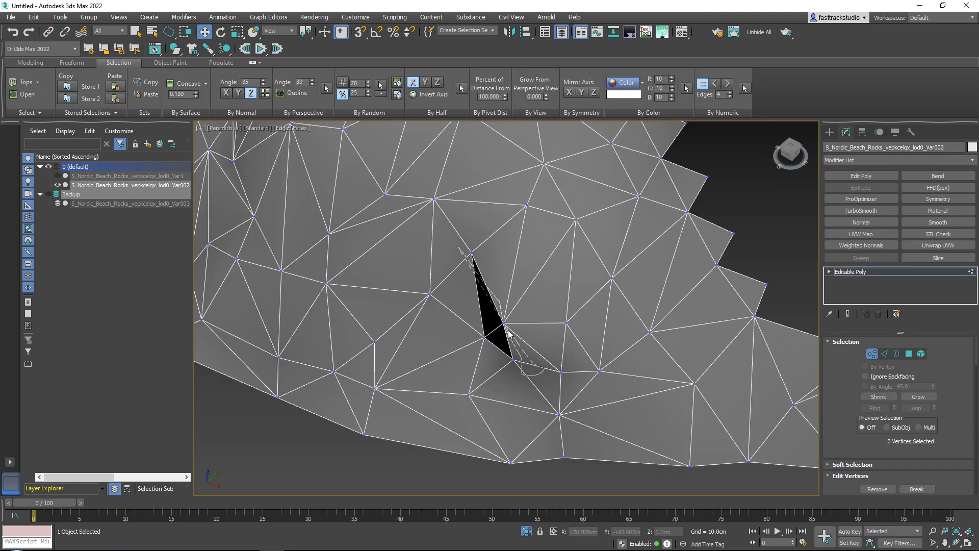
left_click(504, 325)
left_click_drag(169, 34, 169, 47)
left_click_drag(461, 286, 523, 363)
middle_click_drag(533, 338, 562, 291, "alt")
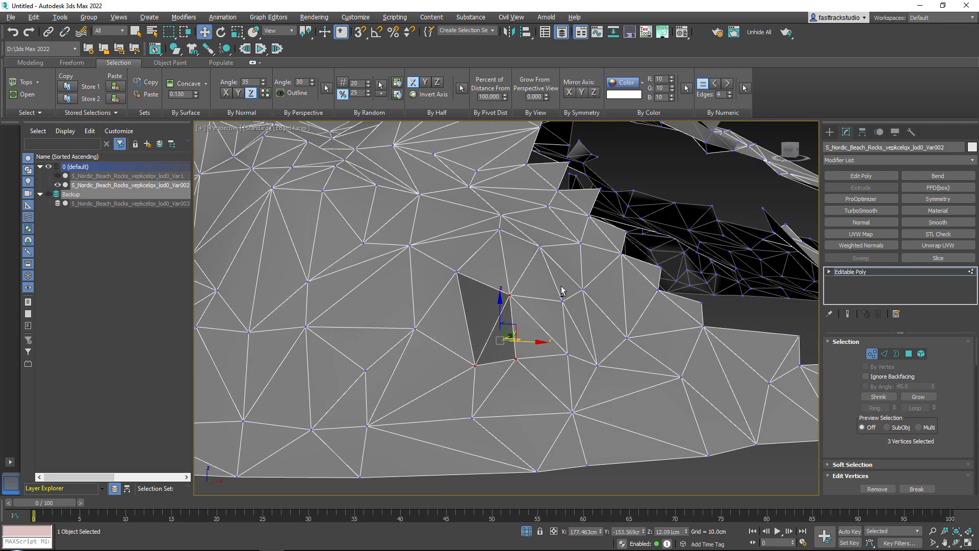
left_click(475, 364)
middle_click_drag(476, 364, 434, 255, "alt")
middle_click_drag(544, 398, 497, 352, "alt")
left_click_drag(479, 327, 480, 288)
middle_click_drag(480, 288, 752, 266, "alt")
scroll(462, 327, "down", 5)
scroll(491, 314, "down", 2)
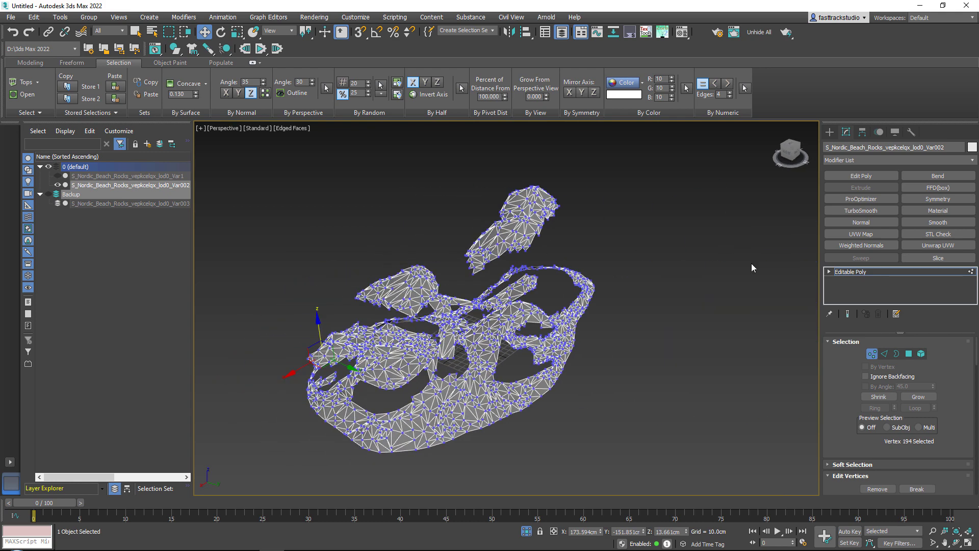
Step: Select all polygons of the mesh and inset them as a group by 2.354 cm
left_click(893, 271)
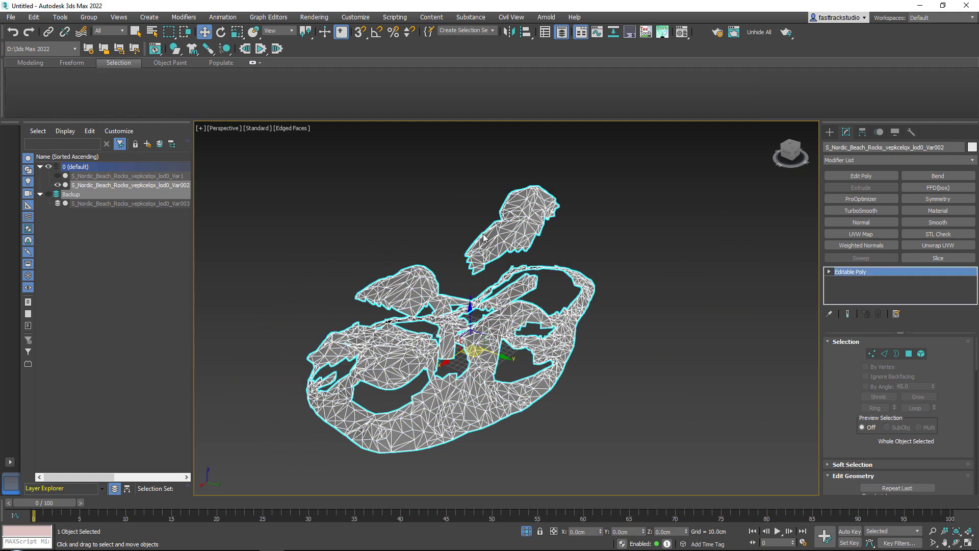
key("4")
middle_click_drag(498, 247, 487, 297)
key("ctrl+a")
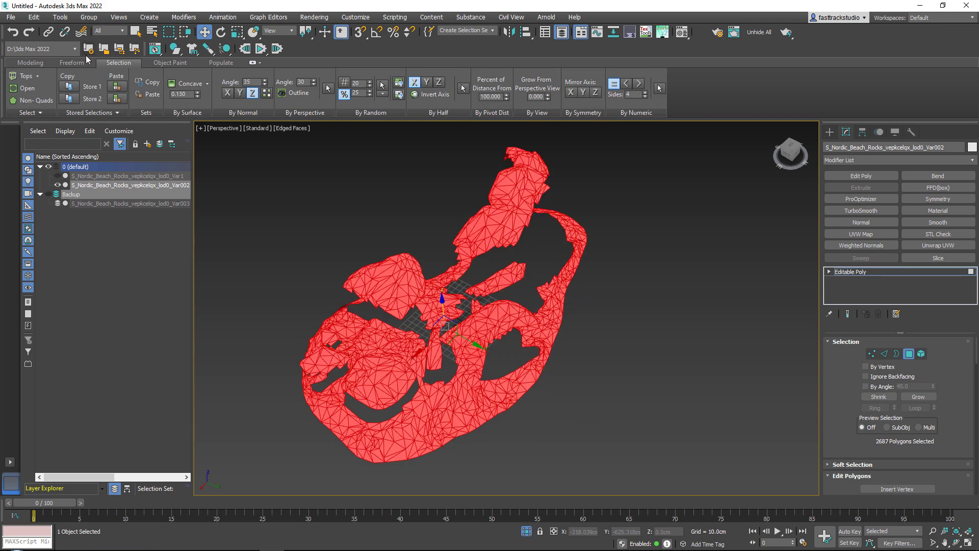
left_click(38, 62)
scroll(502, 199, "up", 6)
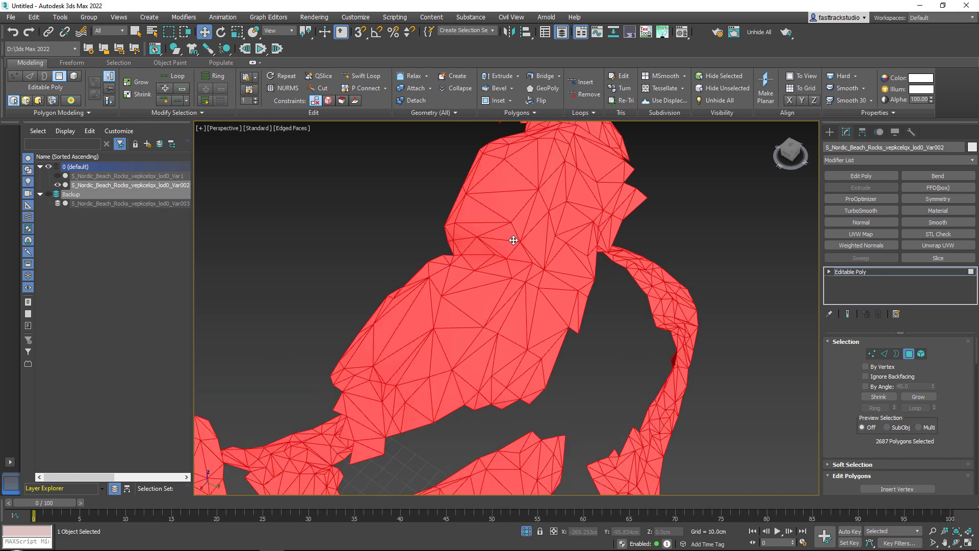
middle_click_drag(512, 249, 503, 227)
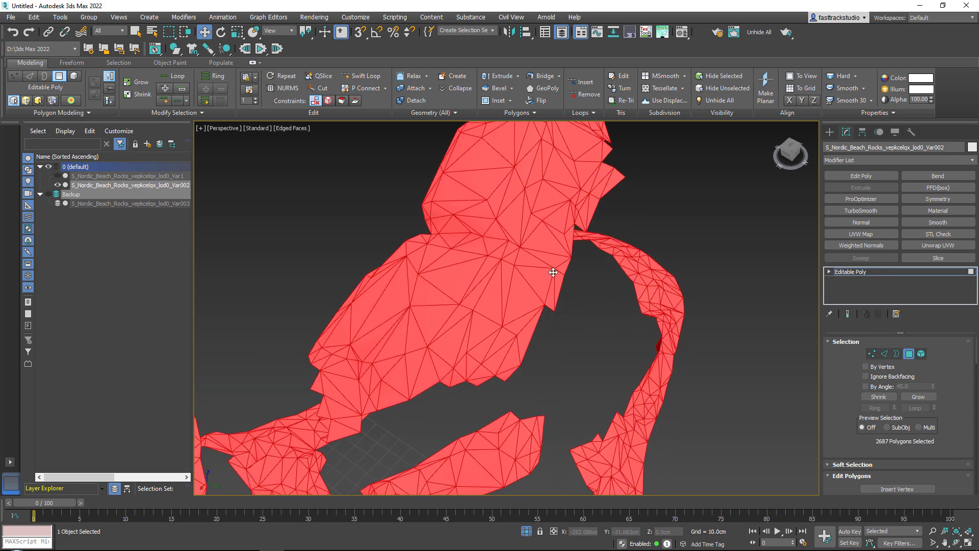
left_click(502, 109)
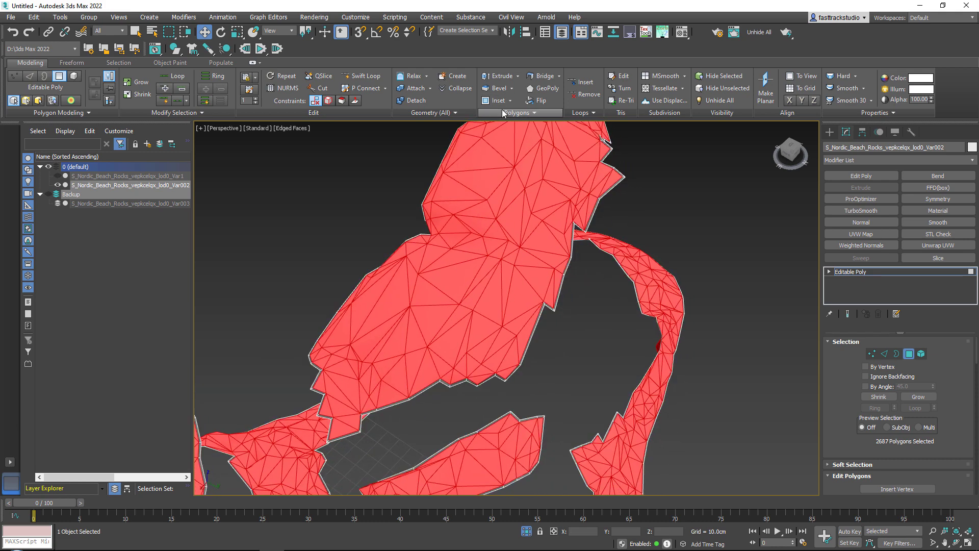
scroll(580, 271, "up", 5)
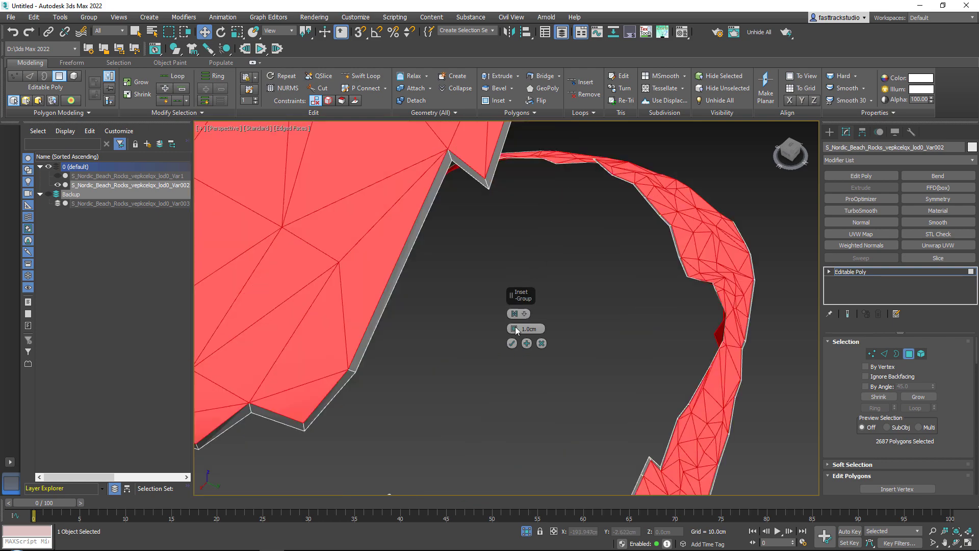
left_click_drag(516, 330, 515, 319)
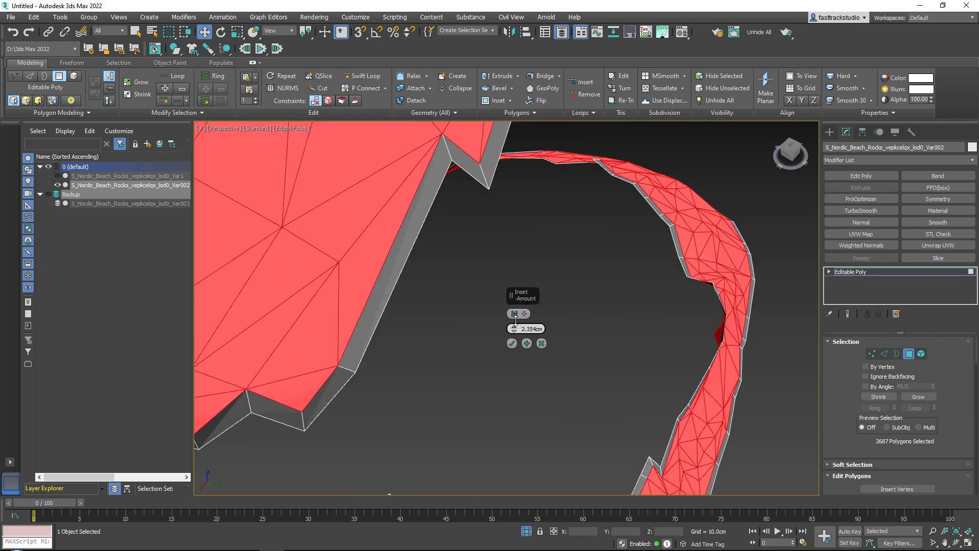
scroll(670, 320, "down", 5)
middle_click_drag(670, 320, 593, 222, "alt")
scroll(638, 365, "down", 4)
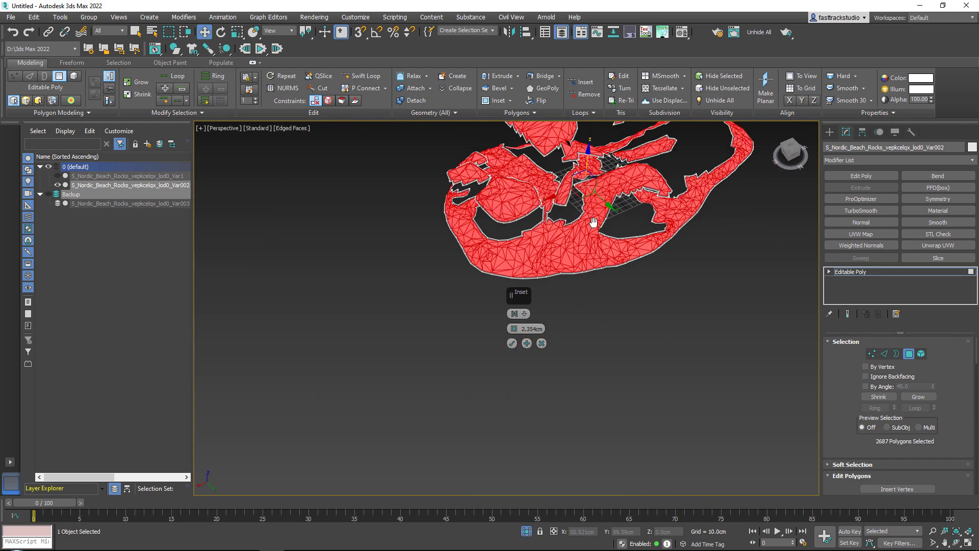
scroll(593, 222, "up", 7)
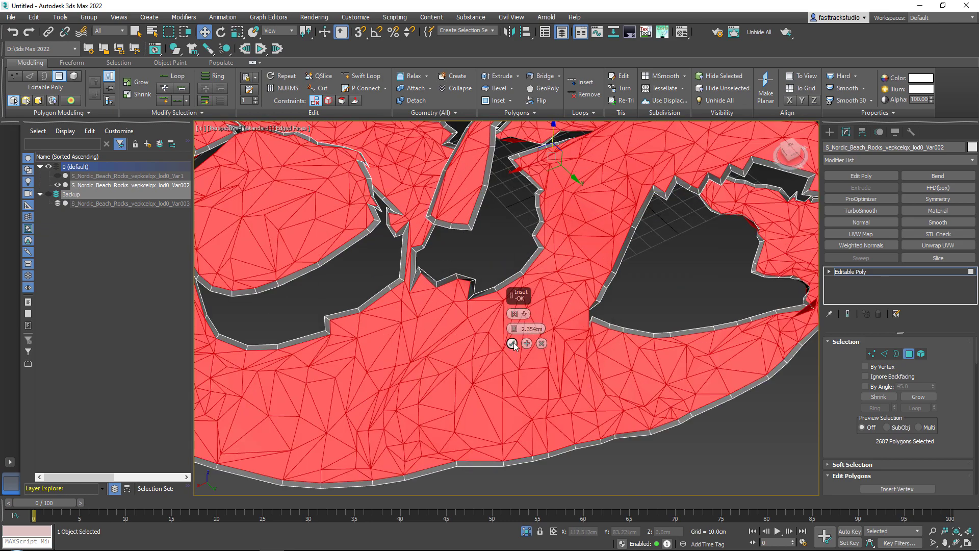
left_click(513, 345)
Step: Delete the small isolated four-polygon element in the gap between the rock pieces
scroll(528, 238, "down", 3)
middle_click_drag(529, 238, 566, 280, "alt")
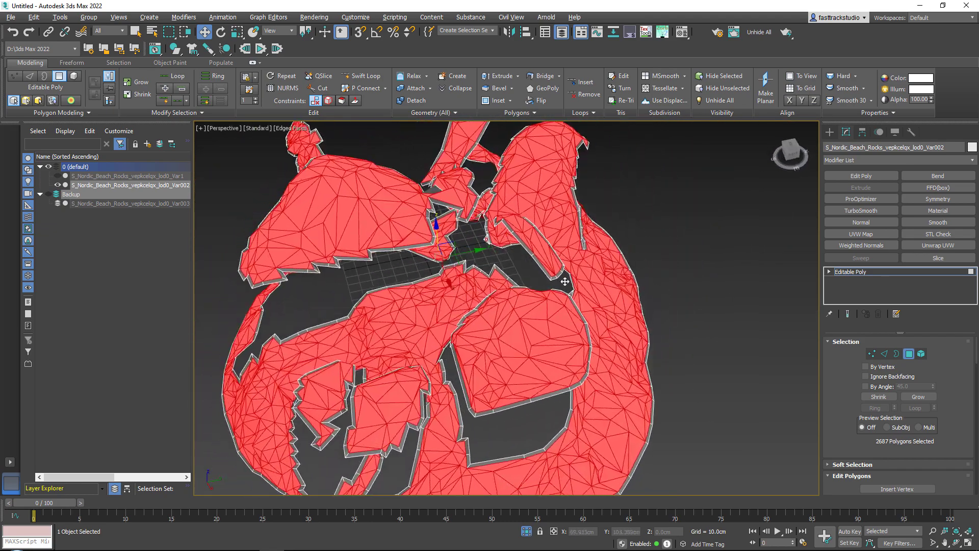
scroll(459, 259, "up", 7)
double_click(499, 282)
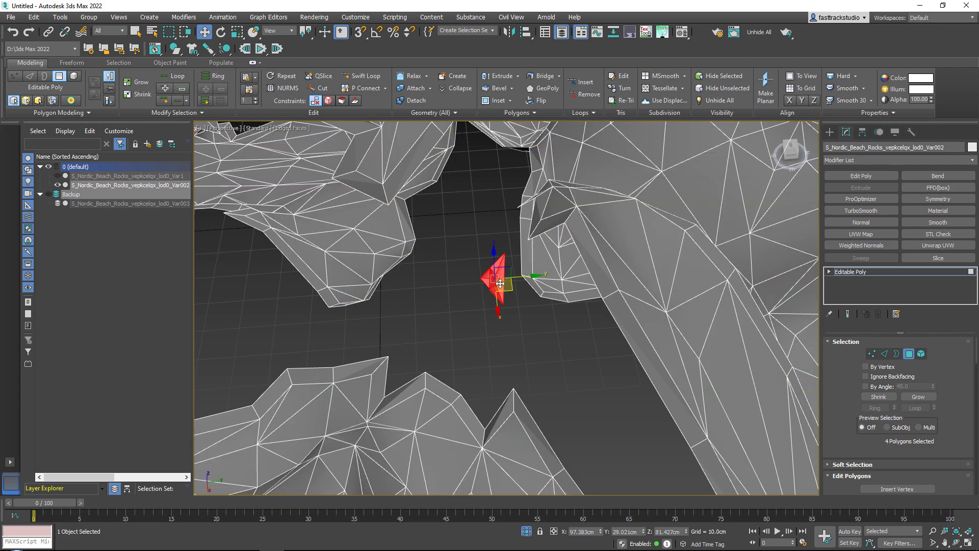
scroll(501, 272, "down", 7)
middle_click_drag(506, 200, 487, 269, "alt")
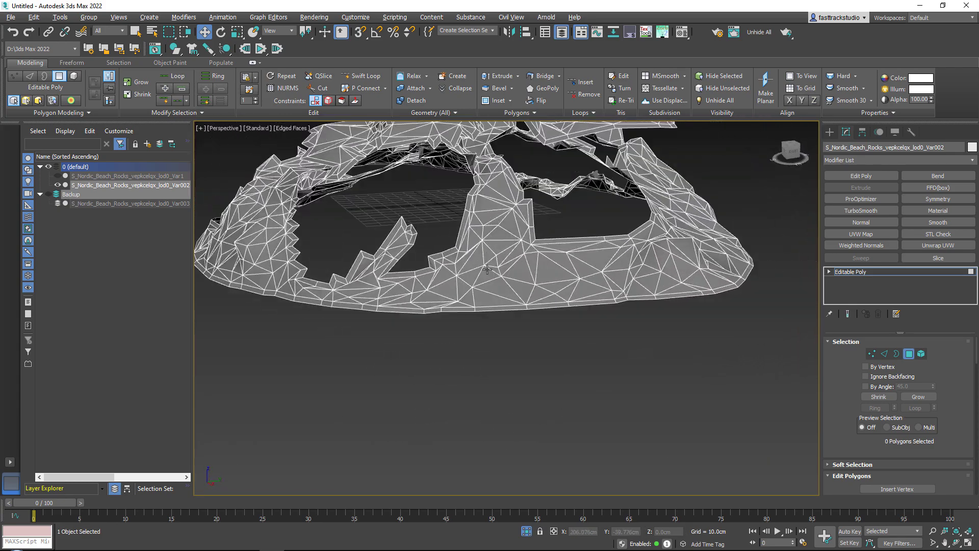
Step: Collapse the close-lying vertices at the dark, overlapping cracks beside the narrow gap in the mesh
middle_click_drag(424, 245, 384, 258, "alt")
scroll(393, 291, "up", 6)
left_click(329, 240)
key("z")
key("1")
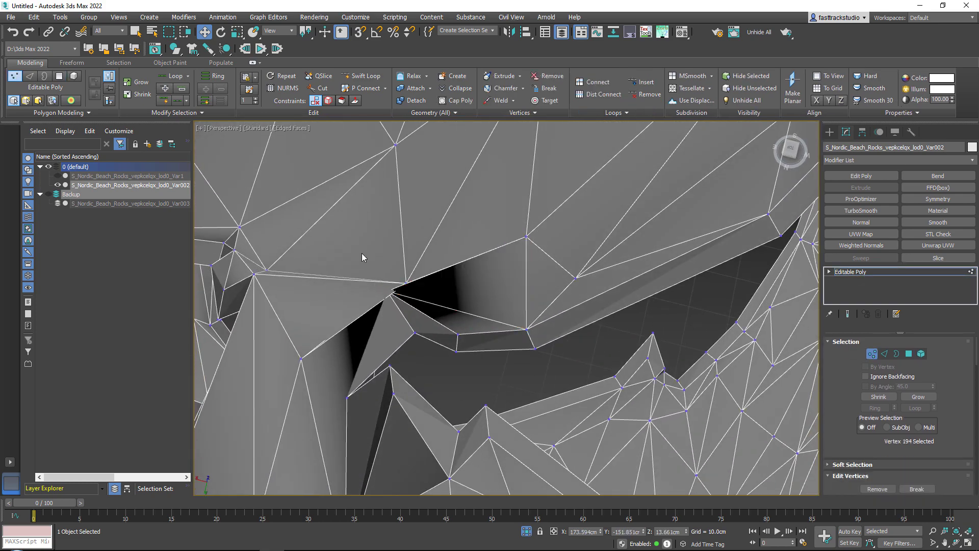
left_click_drag(396, 286, 400, 293)
left_click(464, 92)
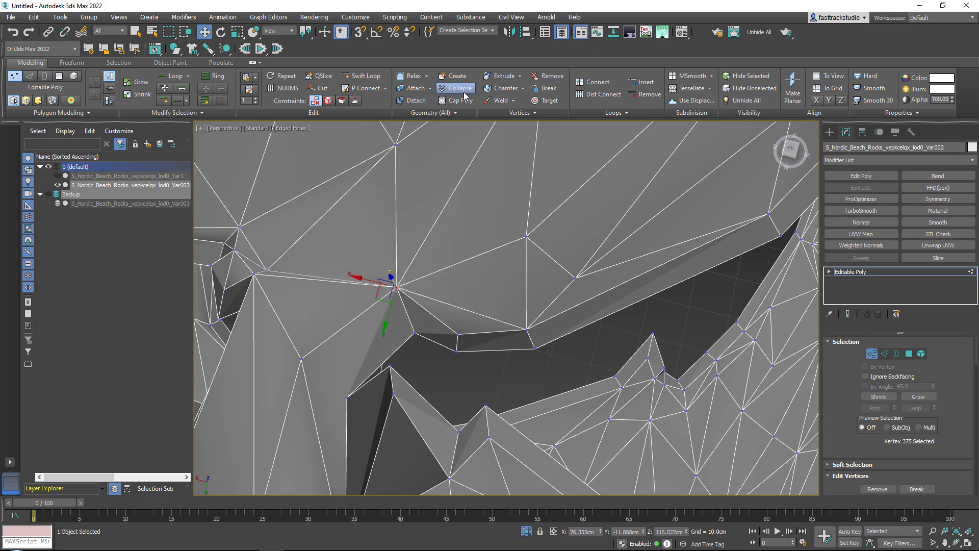
middle_click_drag(458, 240, 380, 308, "alt")
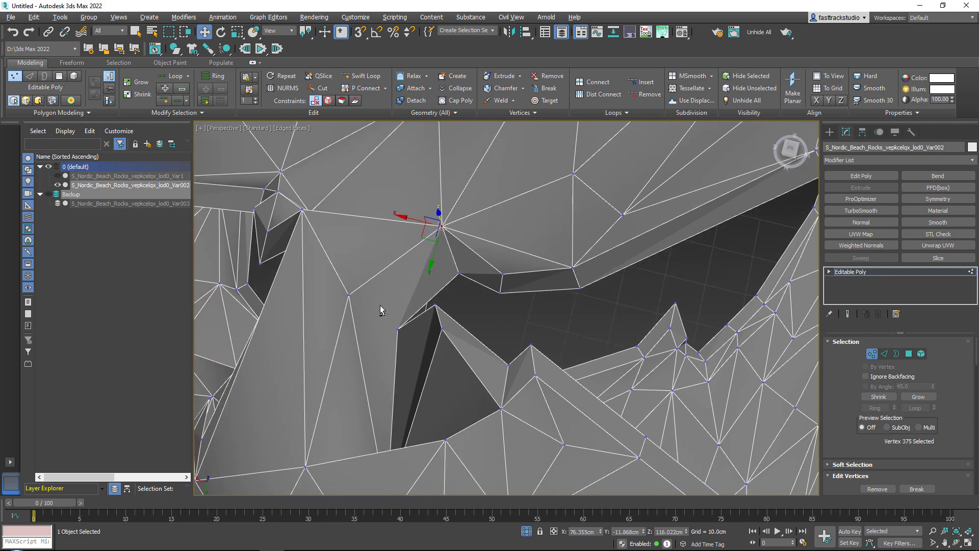
left_click(457, 90)
Step: Target-weld the sunken vertex at the dark crease onto the neighbouring higher vertex on the rock surface
middle_click_drag(437, 225, 649, 367, "alt")
left_click(528, 269)
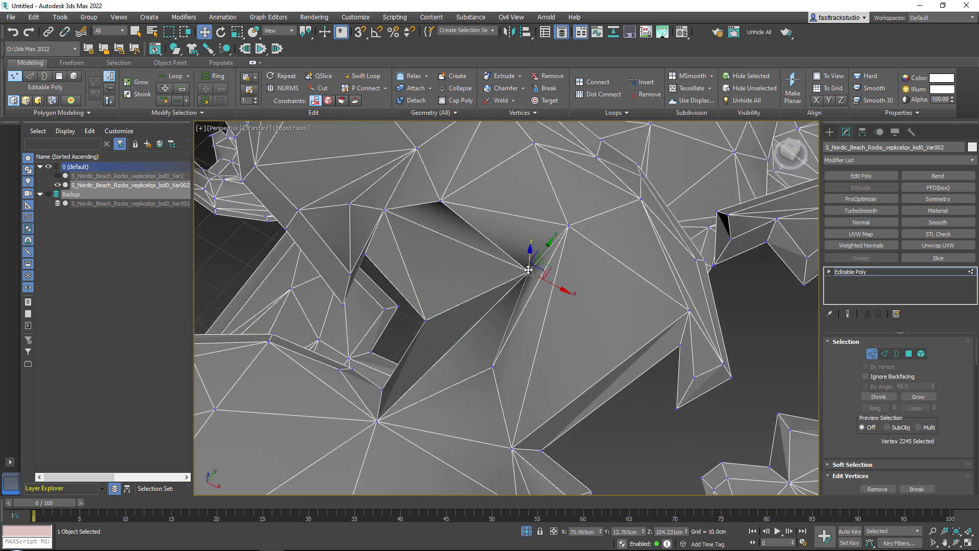
middle_click_drag(528, 269, 561, 254, "alt")
left_click(544, 100)
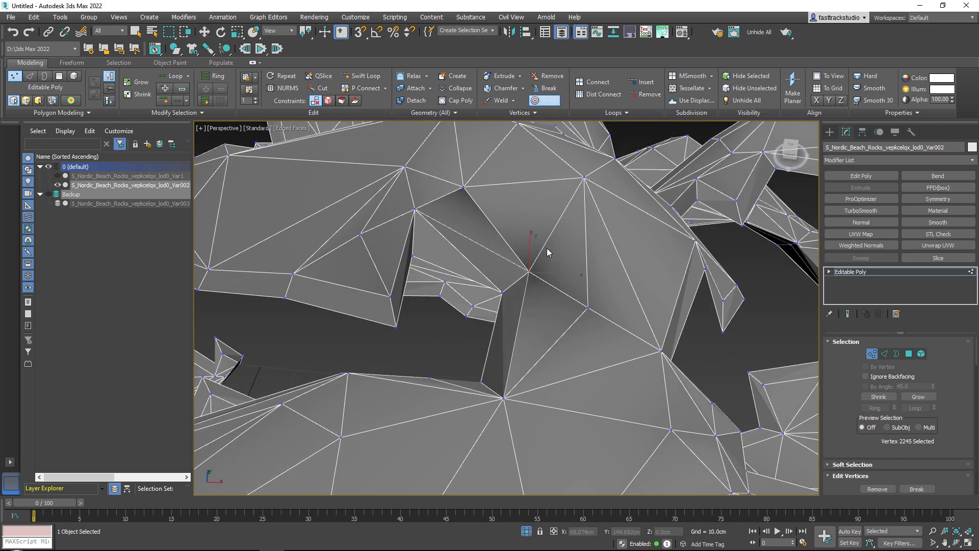
left_click(584, 177)
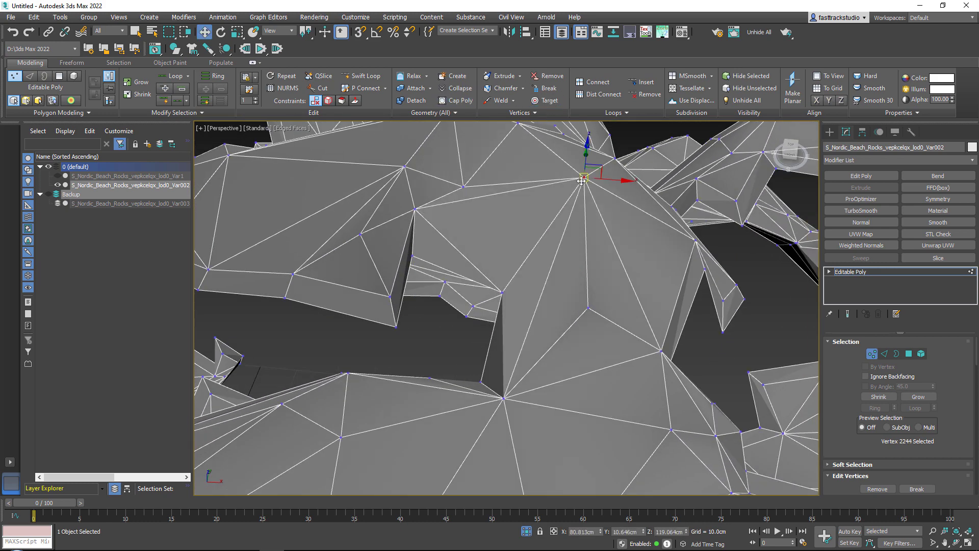
Step: Move the vertex at the dark crease near the rock piece's border upward to smooth the surface
scroll(475, 243, "down", 10)
scroll(475, 243, "up", 10)
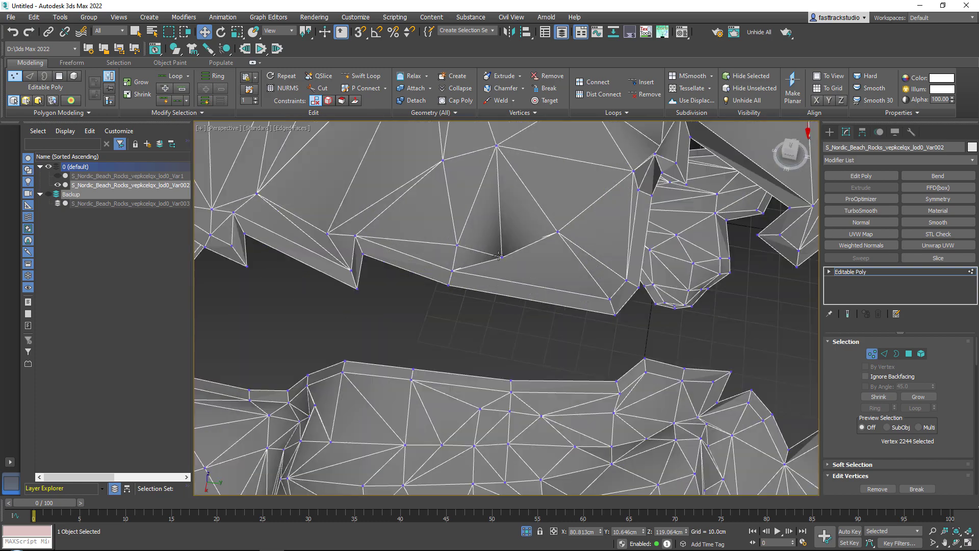
left_click_drag(514, 265, 513, 252)
scroll(511, 250, "down", 10)
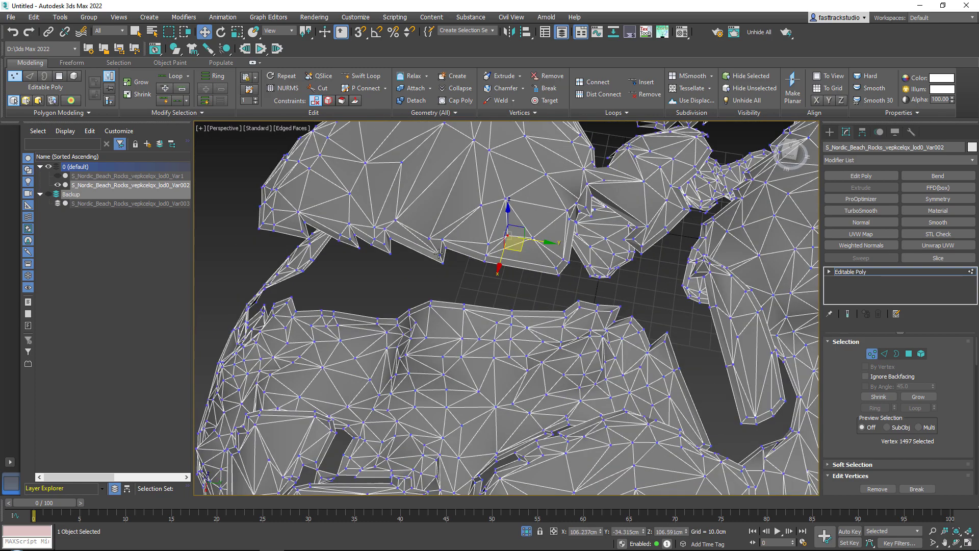
Step: Inspect the whole mesh from several angles for remaining folds and badly placed vertices
middle_click_drag(439, 219, 503, 224, "alt")
middle_click_drag(421, 186, 423, 270)
scroll(563, 306, "up", 6)
scroll(563, 306, "up", 3)
left_click(603, 295)
middle_click_drag(603, 295, 612, 220, "alt")
scroll(555, 300, "down", 8)
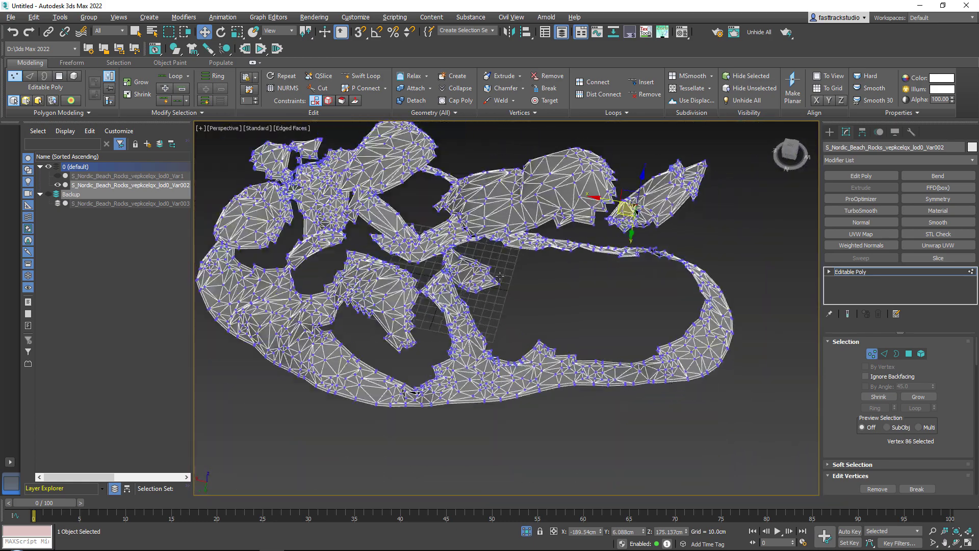
middle_click_drag(560, 326, 529, 296, "alt")
scroll(530, 294, "down", 3)
middle_click_drag(528, 295, 566, 276, "alt")
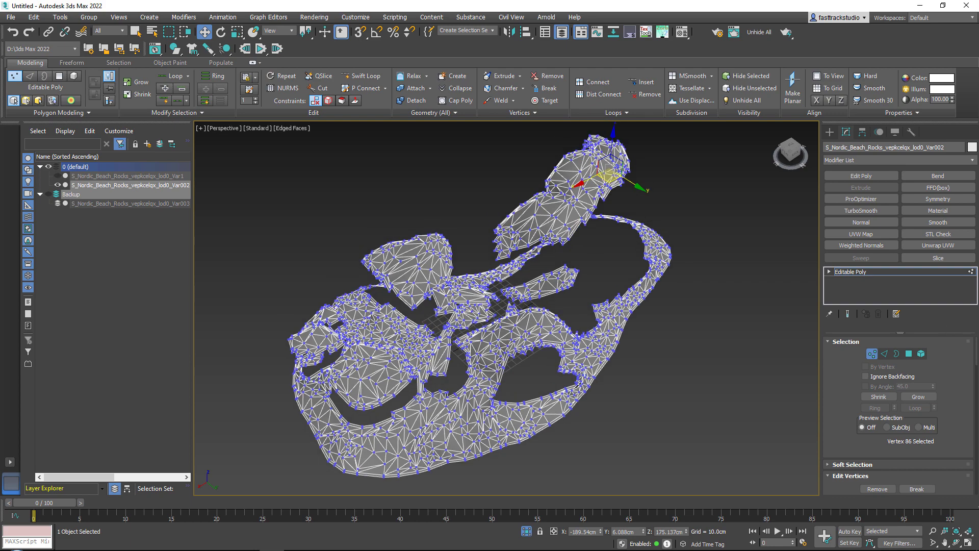
Step: Examine the outer and inset border vertices along the jagged edge of the tall rock piece
scroll(570, 225, "down", 3)
middle_click_drag(570, 225, 553, 236)
scroll(553, 235, "up", 8)
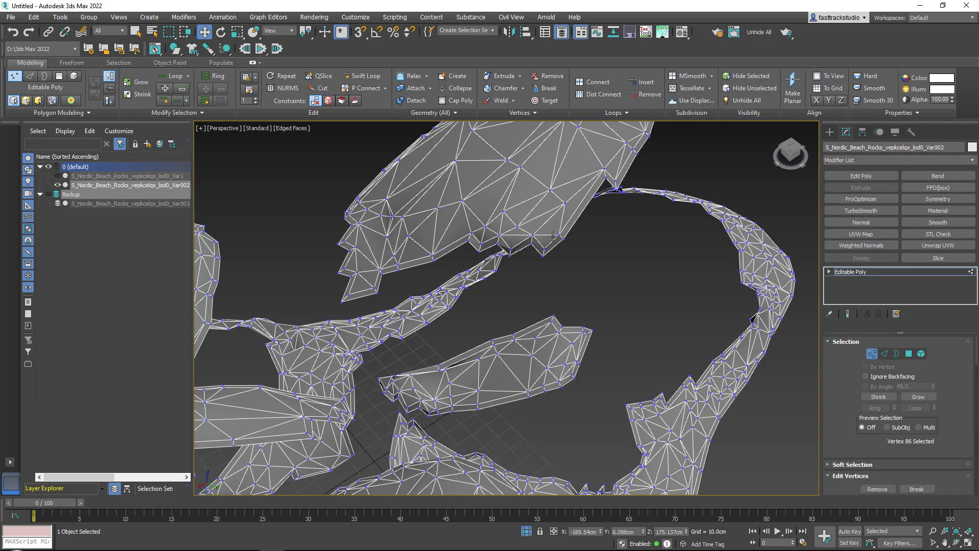
scroll(553, 235, "up", 2)
left_click(572, 236)
left_click(542, 263)
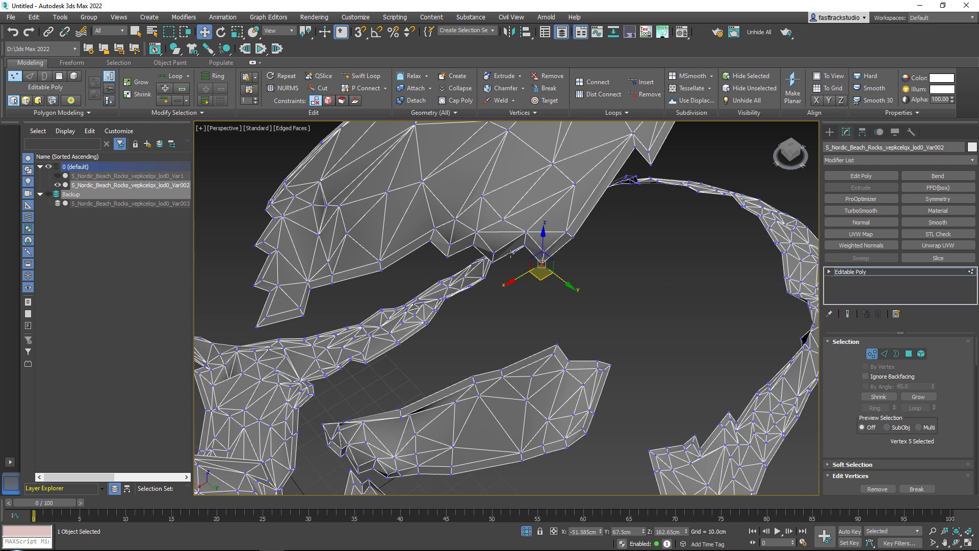
left_click(493, 261)
middle_click_drag(511, 218, 525, 224, "alt")
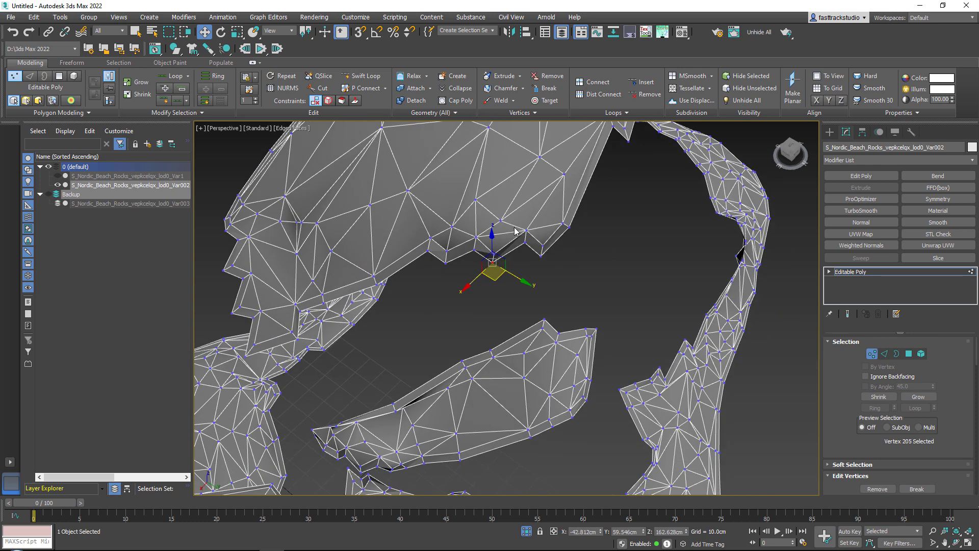
double_click(430, 235)
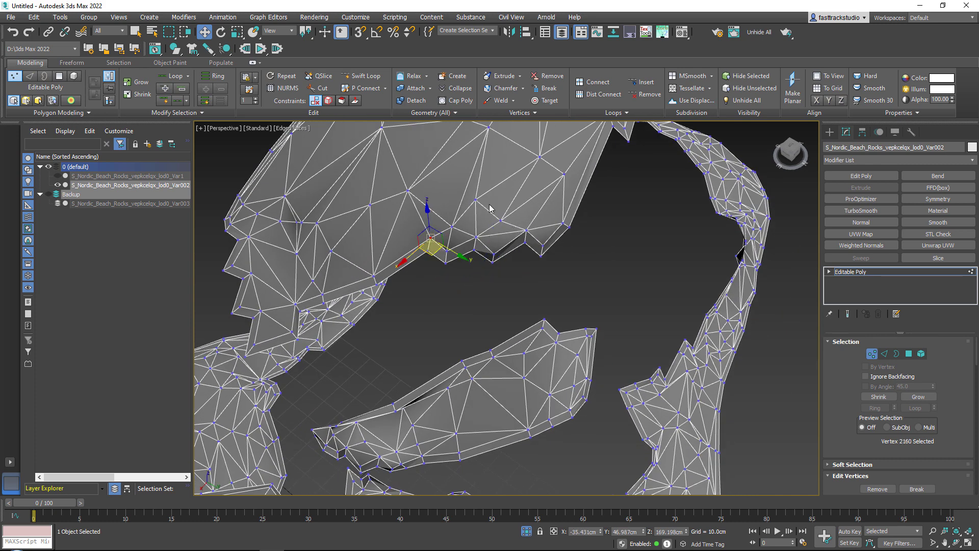
scroll(509, 224, "down", 5)
middle_click_drag(535, 234, 506, 236, "alt")
Step: Select all vertices and examine the Edit Vertex Colors settings
key("ctrl+a")
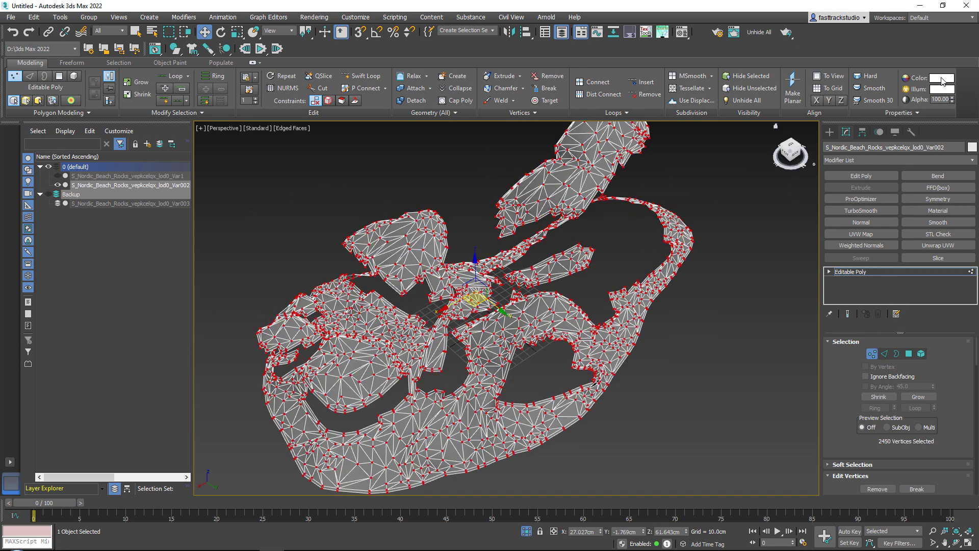
scroll(910, 367, "down", 5)
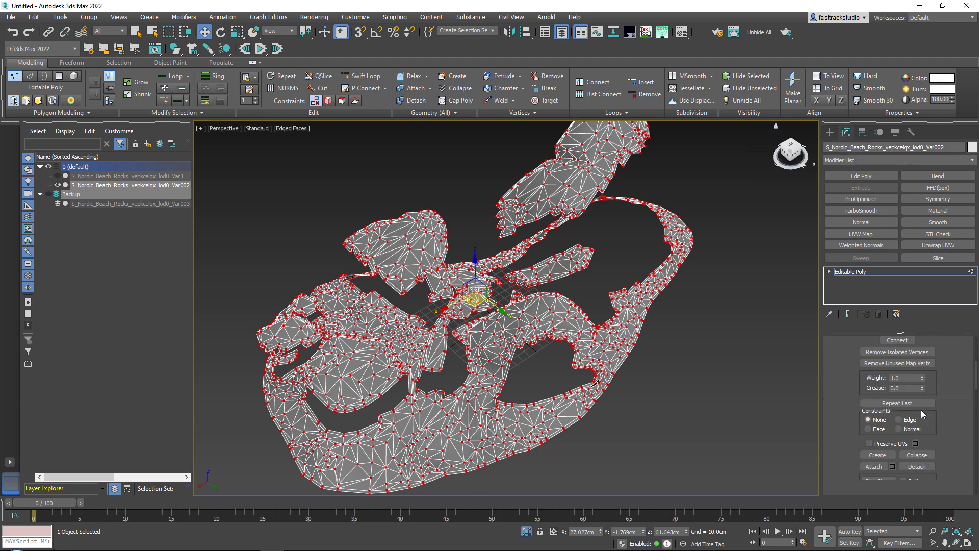
scroll(923, 414, "down", 10)
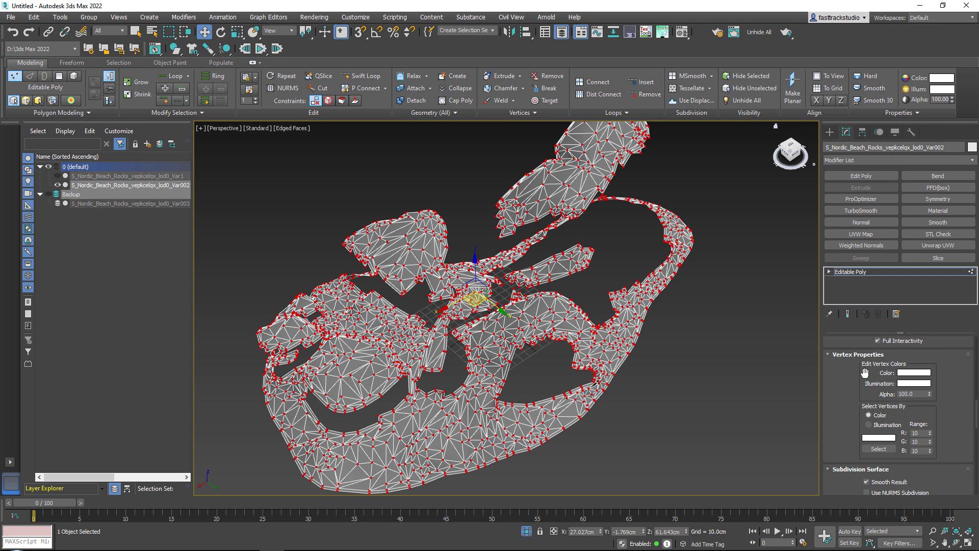
Step: Clear the current selection and select all border vertices by number, using exactly 3 connecting edges
left_click(591, 231)
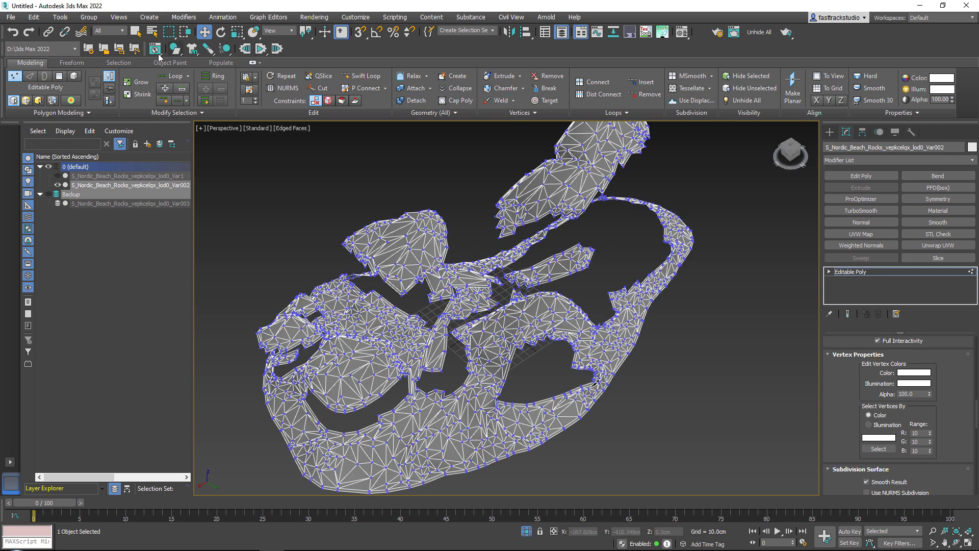
left_click(118, 63)
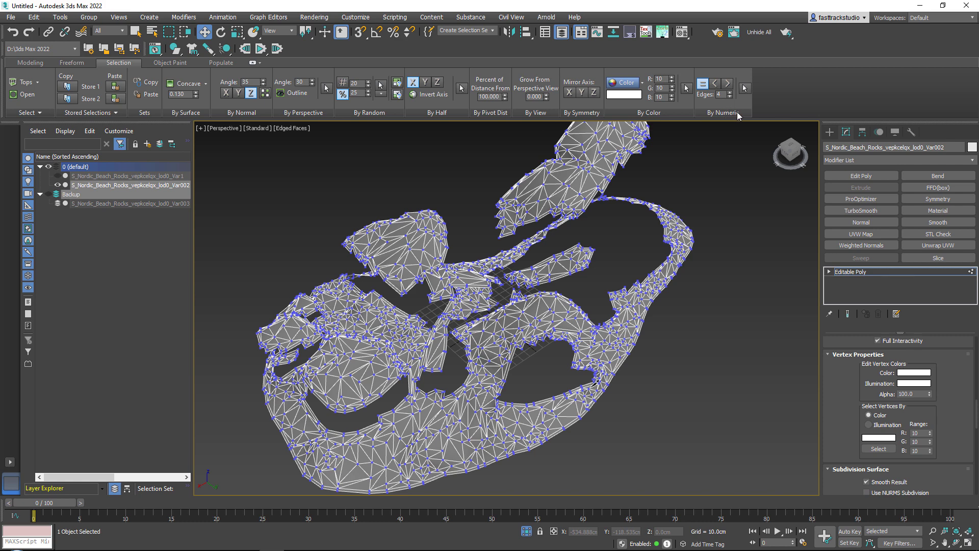
scroll(604, 168, "up", 8)
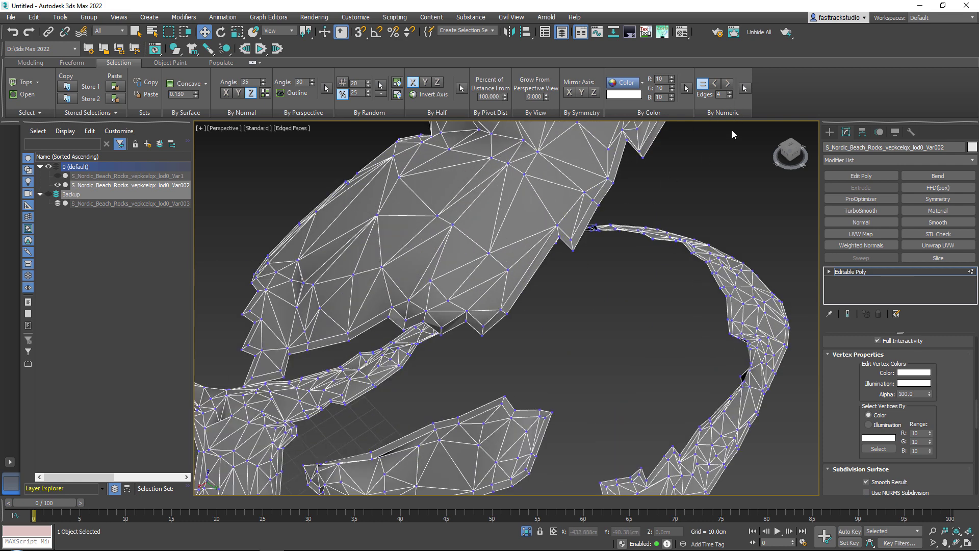
left_click(730, 97)
left_click(703, 84)
middle_click_drag(597, 240, 575, 206, "alt")
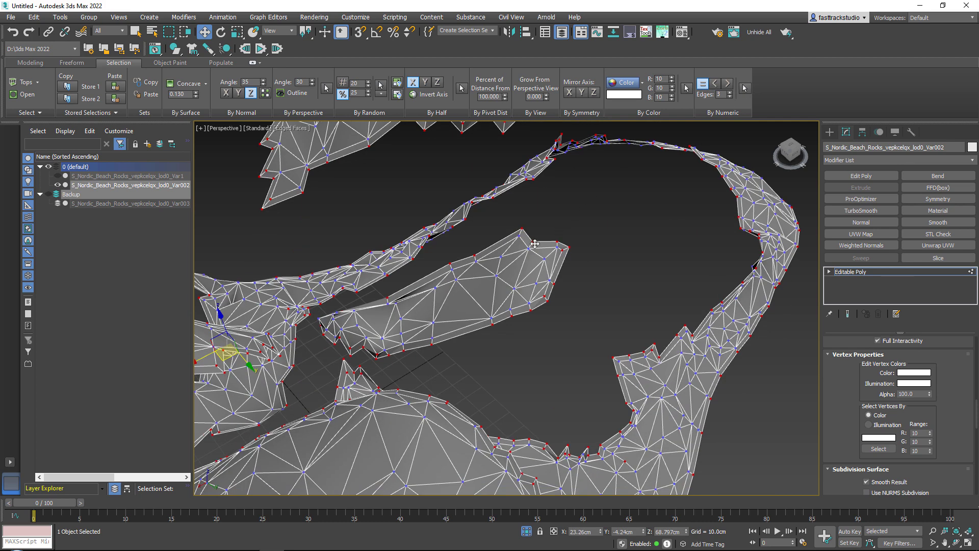
Step: Examine the selected vertices along the rock pieces' borders for interior vertices included by mistake, and check the selection count
middle_click_drag(518, 267, 517, 317, "alt")
scroll(519, 317, "up", 2)
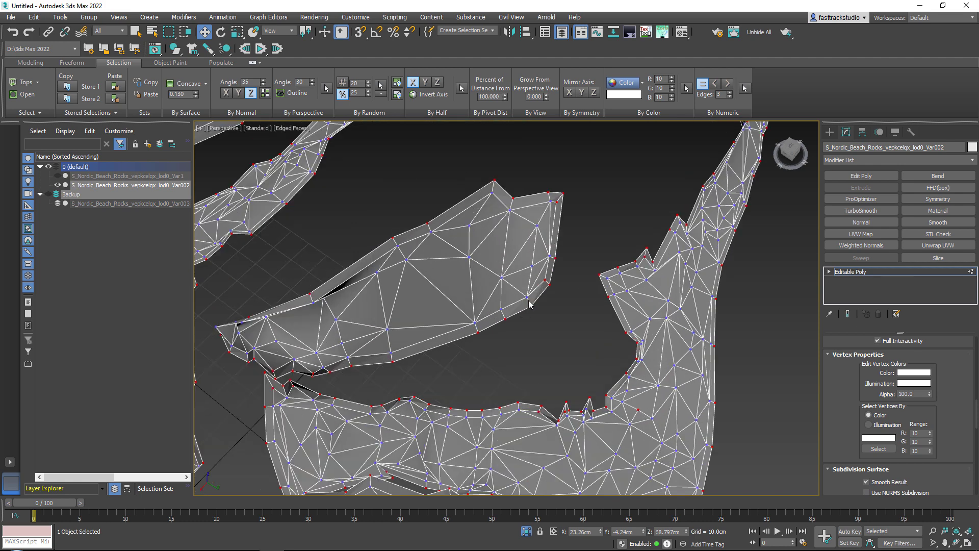
scroll(528, 304, "up", 3)
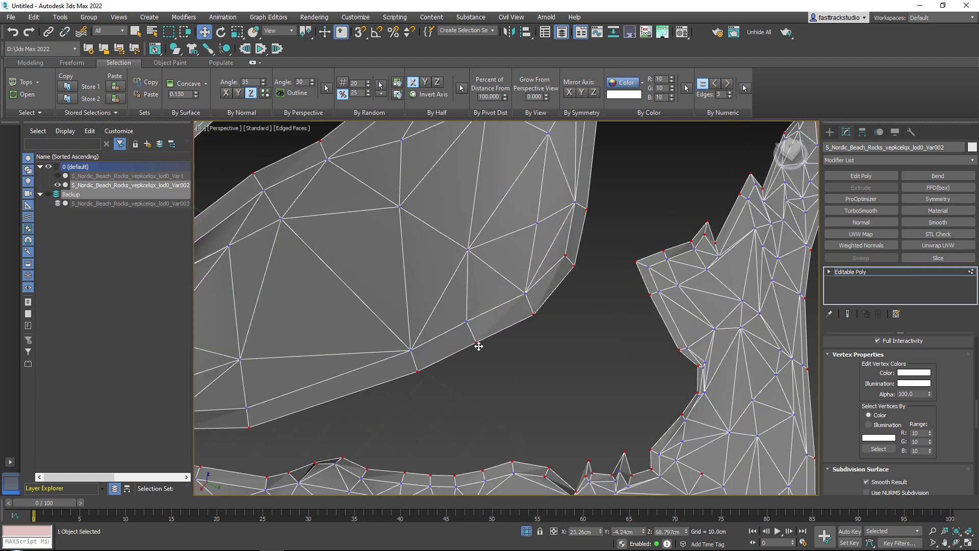
middle_click_drag(413, 371, 502, 365)
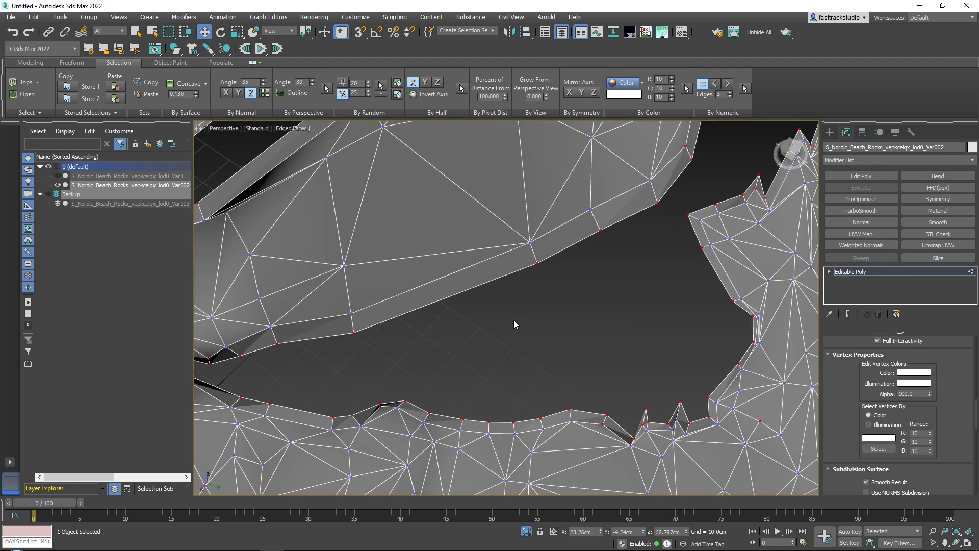
key("z")
middle_click_drag(514, 324, 518, 271)
scroll(512, 290, "up", 5)
middle_click_drag(515, 357, 598, 310, "alt")
scroll(469, 313, "up", 2)
scroll(586, 299, "down", 2)
middle_click_drag(568, 271, 466, 351)
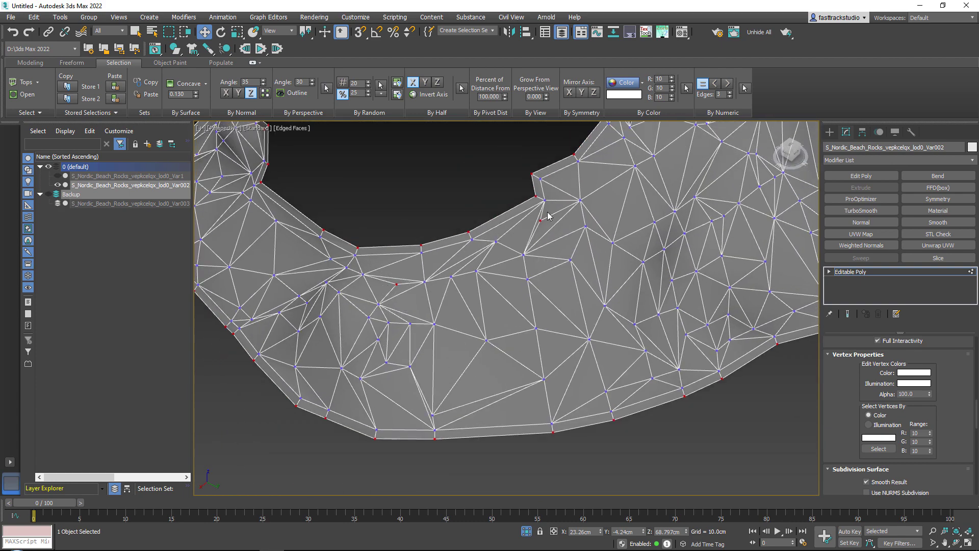
middle_click_drag(560, 218, 554, 273)
scroll(555, 255, "down", 3)
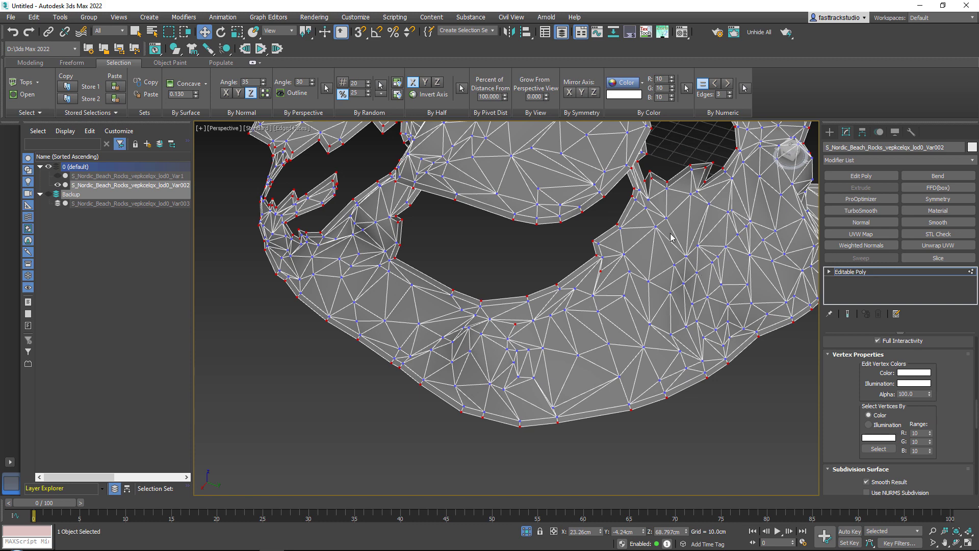
scroll(852, 396, "up", 10)
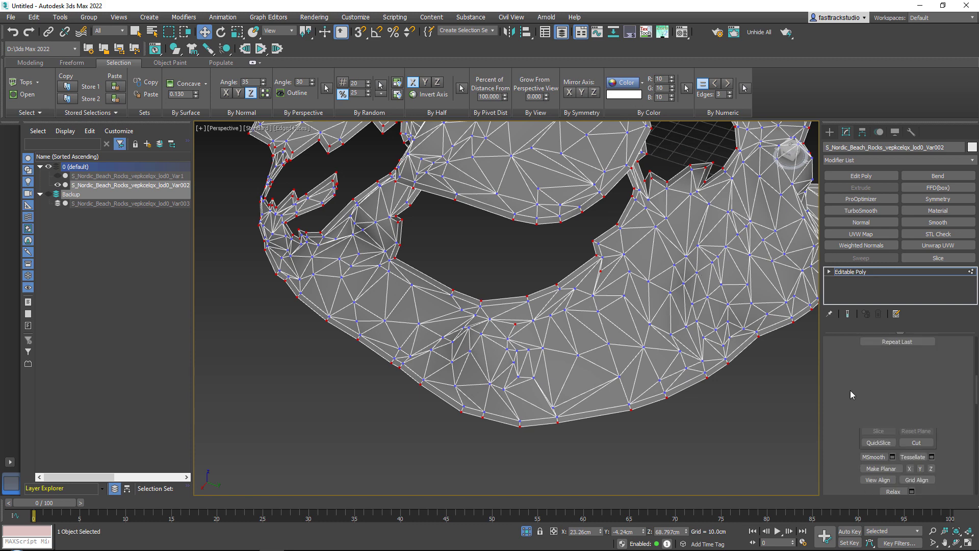
Step: Remove the two stray interior vertices near the large curved opening from the border-vertex selection
middle_click_drag(498, 292, 452, 300)
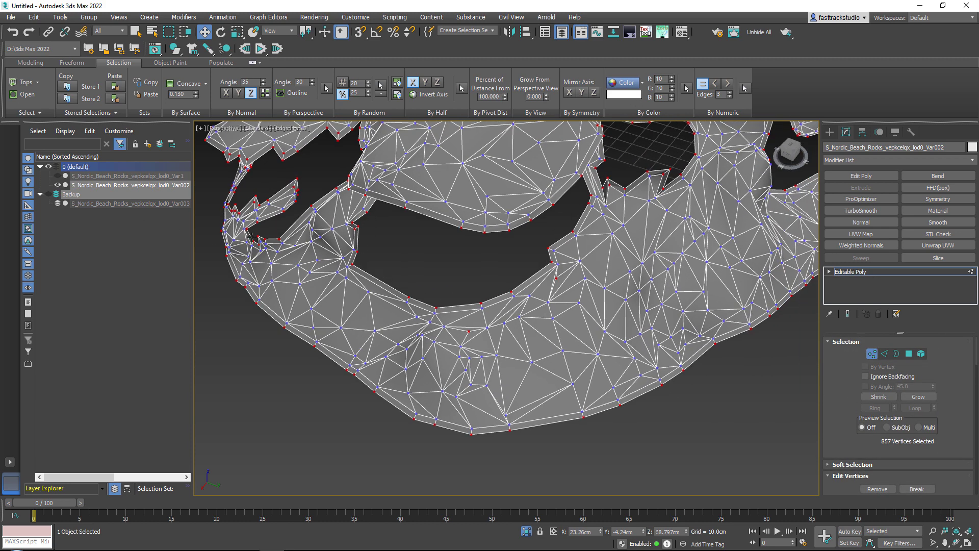
left_click(488, 326, "ctrl")
middle_click_drag(459, 345, 465, 334, "alt")
key("shift+z")
Step: Inspect the border-vertex selection across the whole mesh from all sides for remaining stray vertices
scroll(536, 289, "down", 3)
middle_click_drag(536, 289, 793, 307, "alt")
middle_click_drag(407, 275, 562, 286)
scroll(614, 236, "down", 2)
key("shift+z")
key("shift+z")
key("shift+z")
key("shift+z")
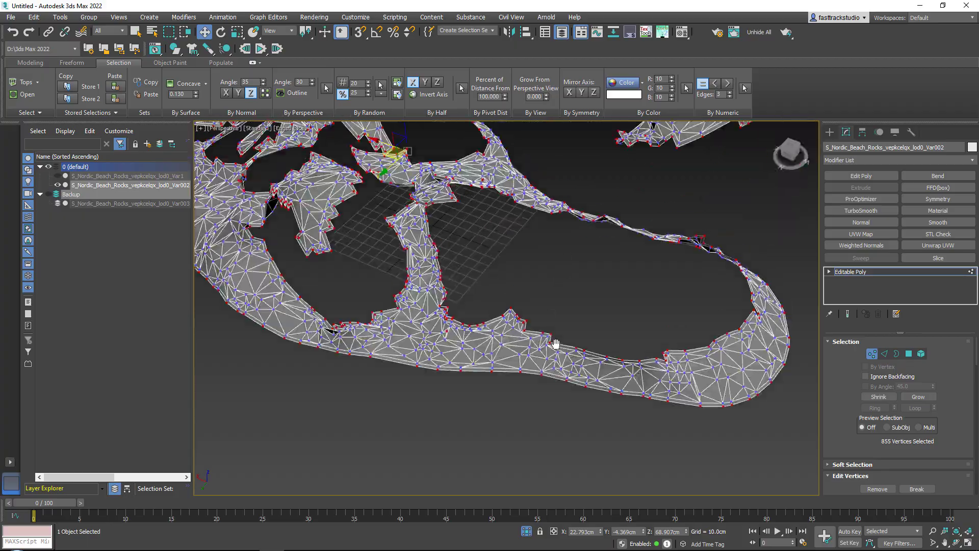
key("shift+z")
key("shift+z")
key("shift+z")
key("shift+z")
key("shift+z")
key("shift+z")
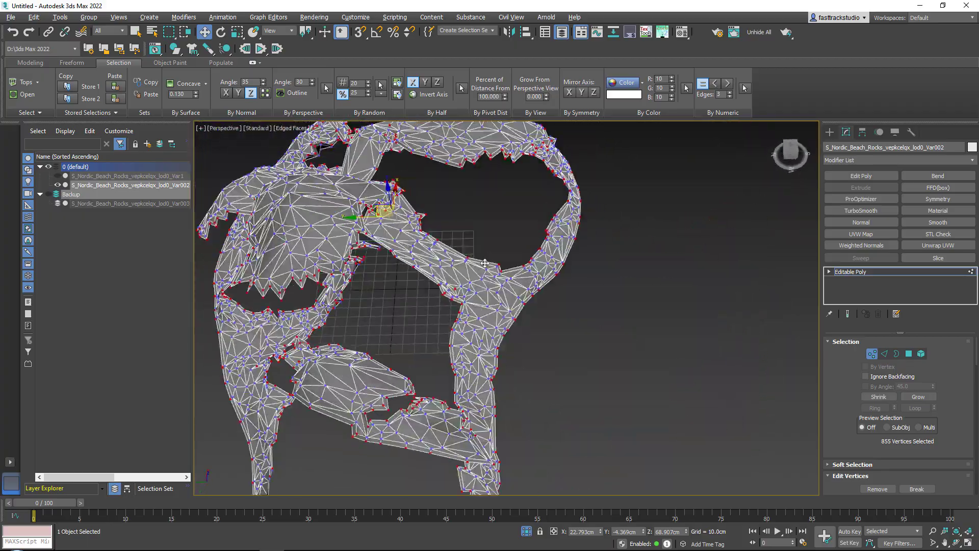
key("shift+z")
key("shift+z")
key("shift+z")
key("shift+z")
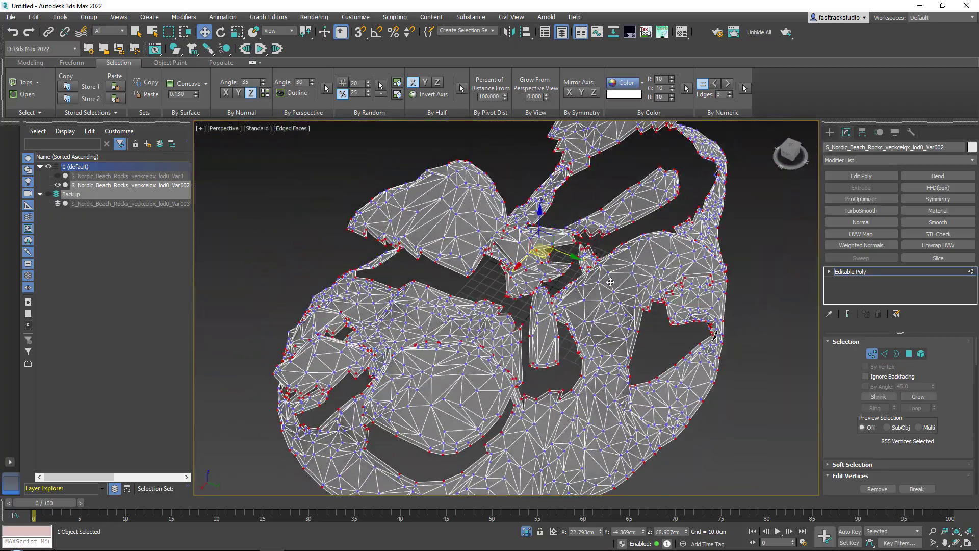
key("shift+z")
key("shift+z")
key("shift+z")
key("shift+z")
key("shift+z")
key("shift+z")
key("shift+z")
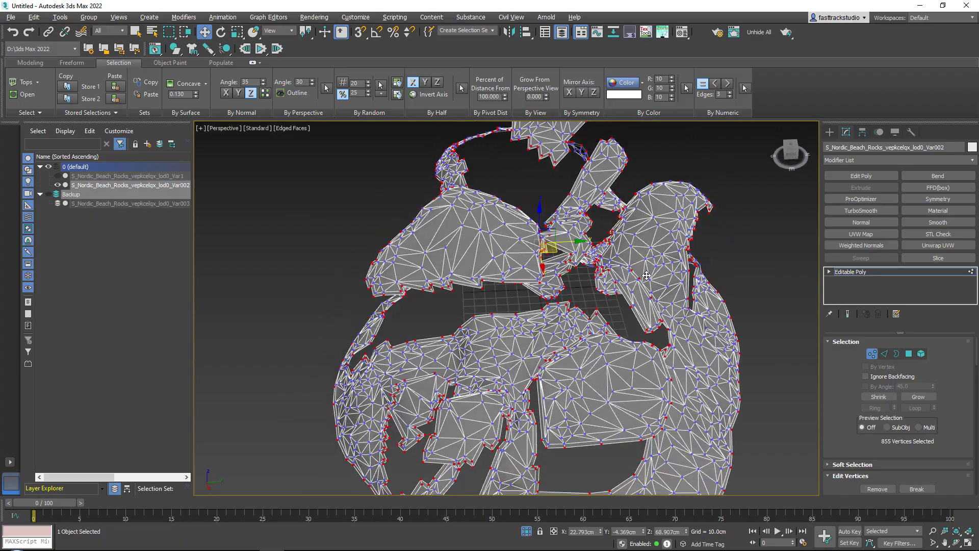
key("shift+z")
key("shift+z")
key("shift+z")
key("shift+z")
key("shift+z")
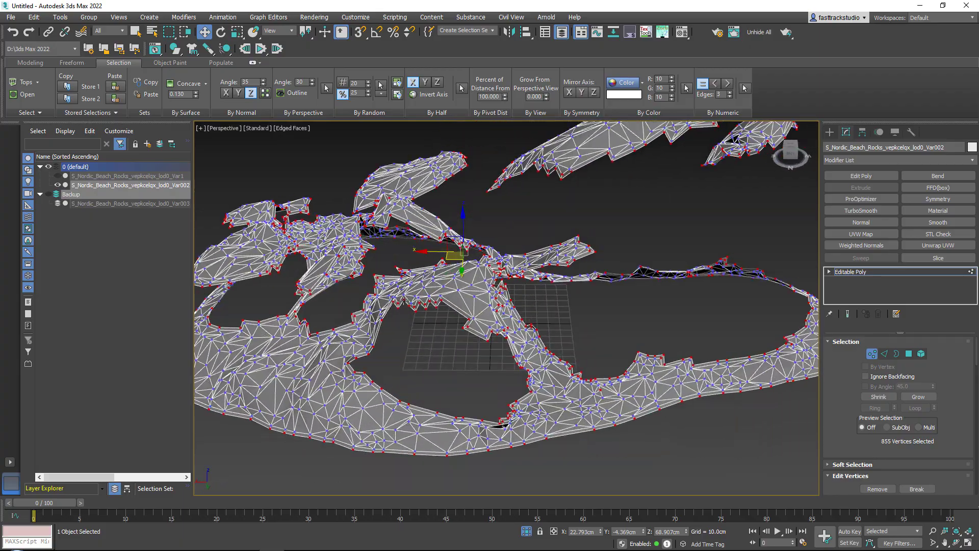
middle_click_drag(441, 293, 643, 226, "alt")
scroll(511, 330, "up", 2)
scroll(479, 326, "up", 2)
scroll(520, 327, "down", 4)
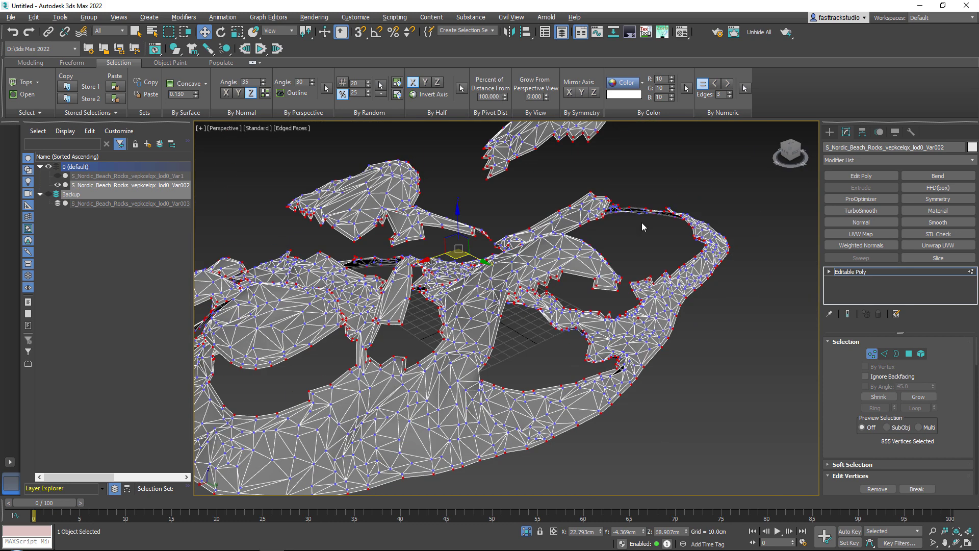
key("shift+z")
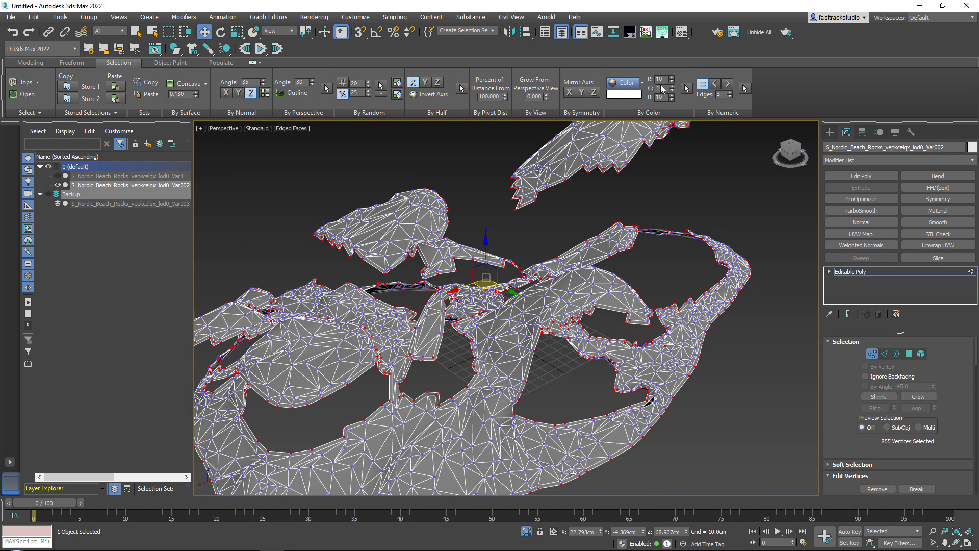
Step: Set the vertex color of the selected border vertices to black and leave vertex editing
scroll(856, 411, "down", 10)
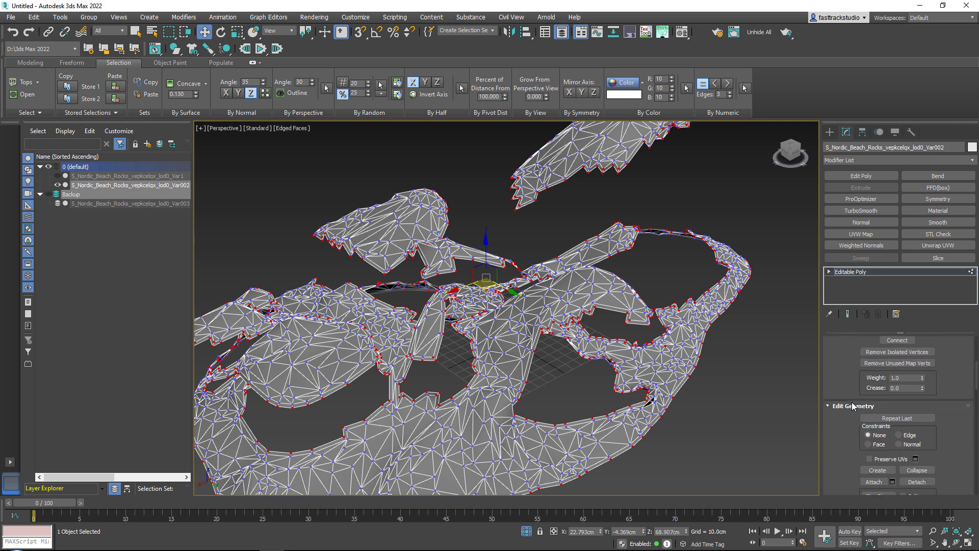
scroll(856, 407, "down", 3)
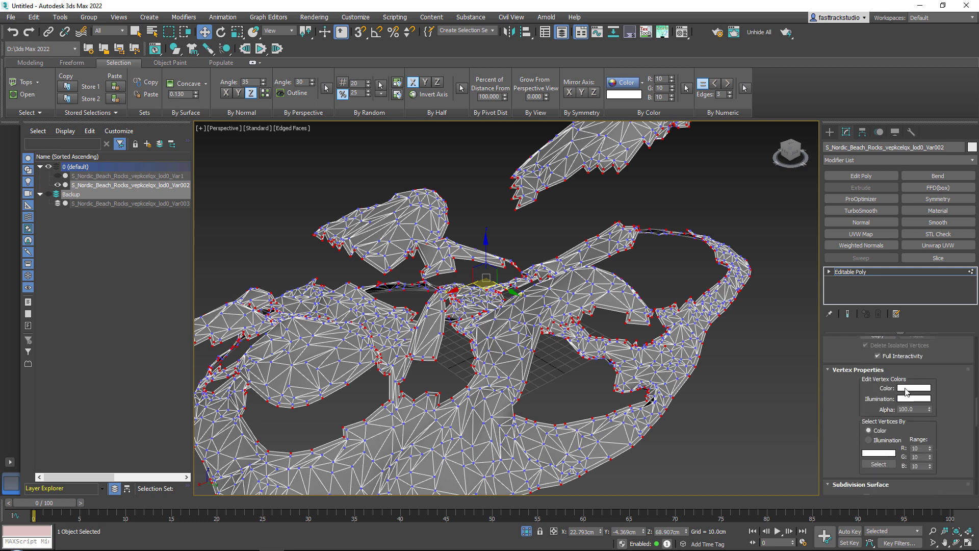
left_click(905, 388)
left_click_drag(294, 98, 293, 144)
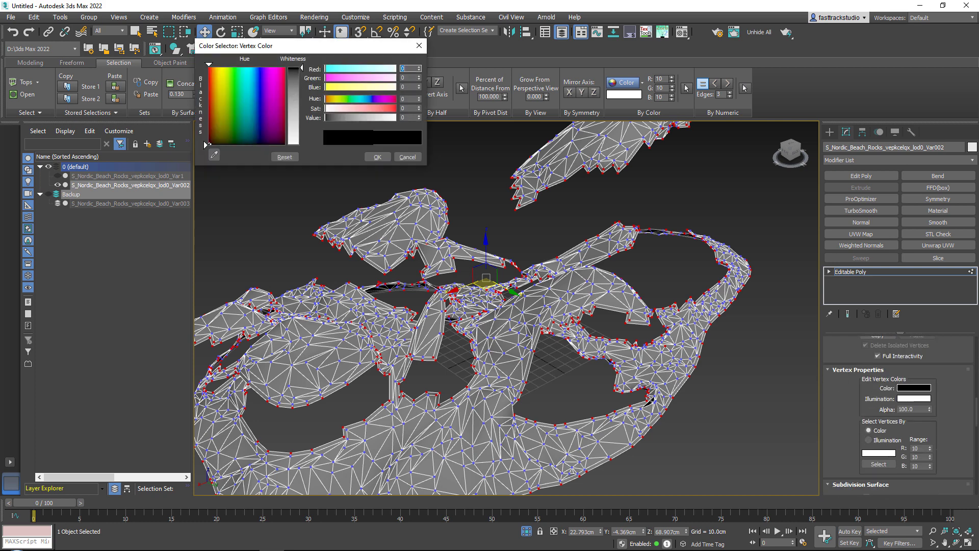
left_click(377, 156)
left_click(869, 273)
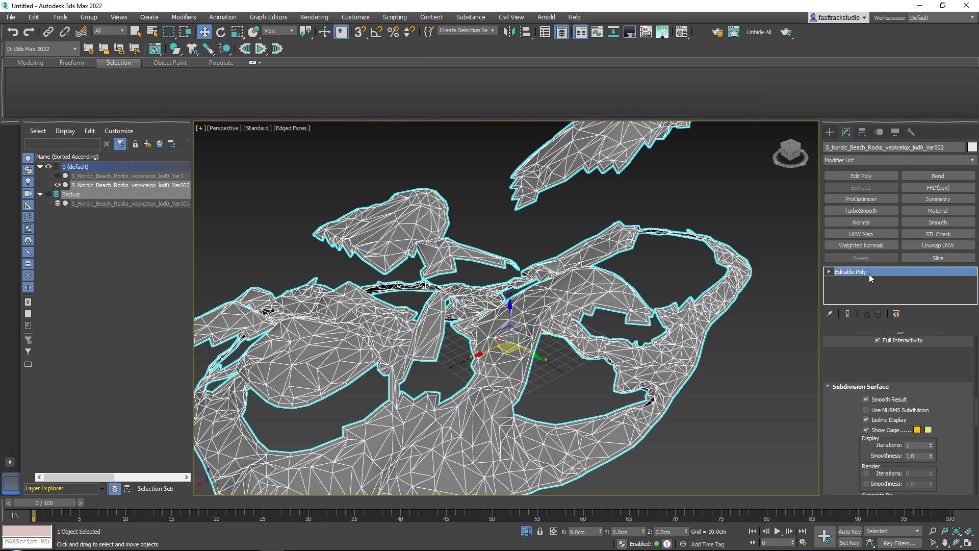
Step: Add a VertexPaint modifier on top of the Editable Poly mesh
left_click(971, 161)
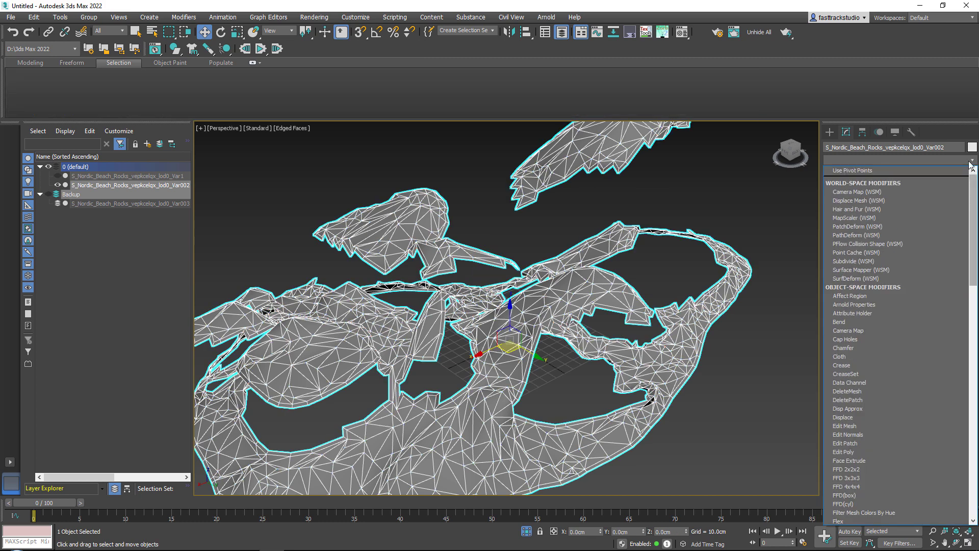
left_click(970, 162)
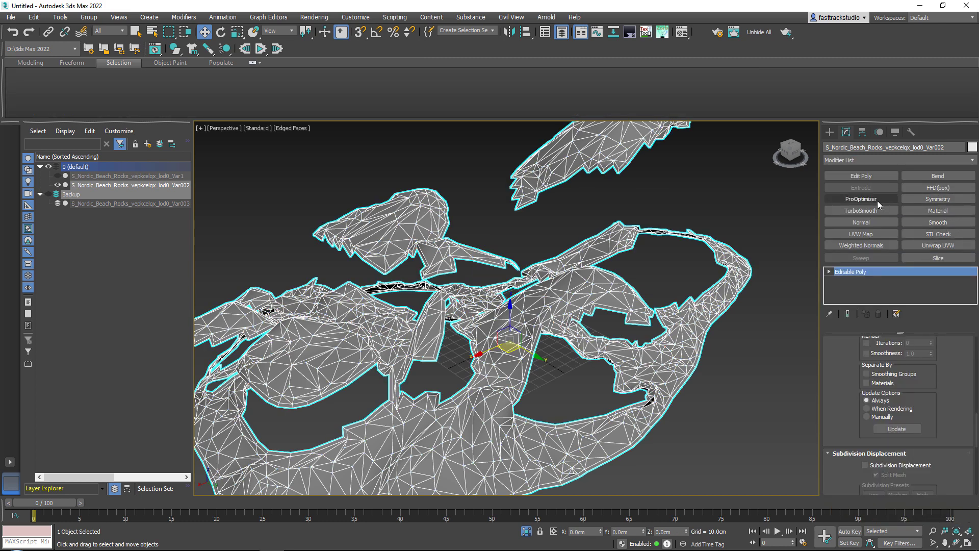
left_click(944, 160)
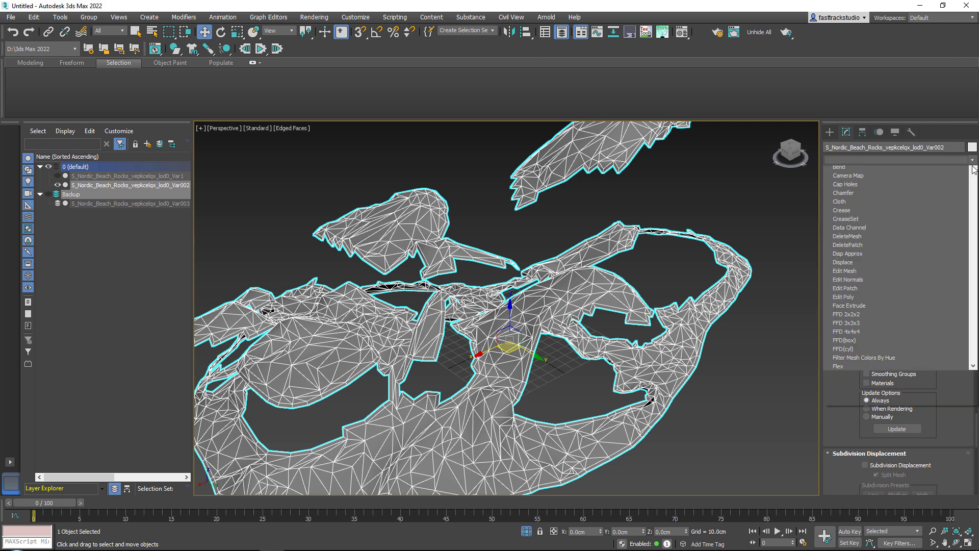
scroll(964, 376, "down", 10)
scroll(964, 377, "down", 5)
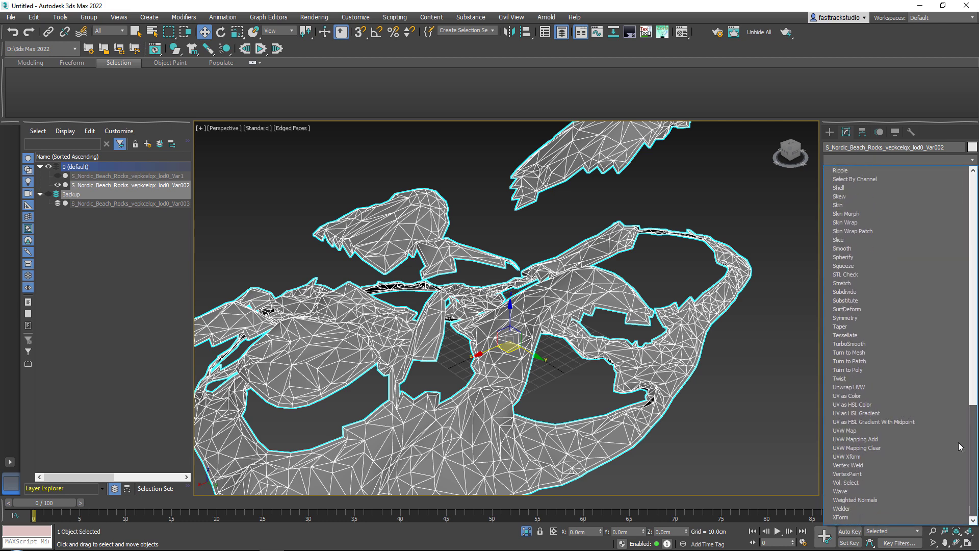
left_click(852, 473)
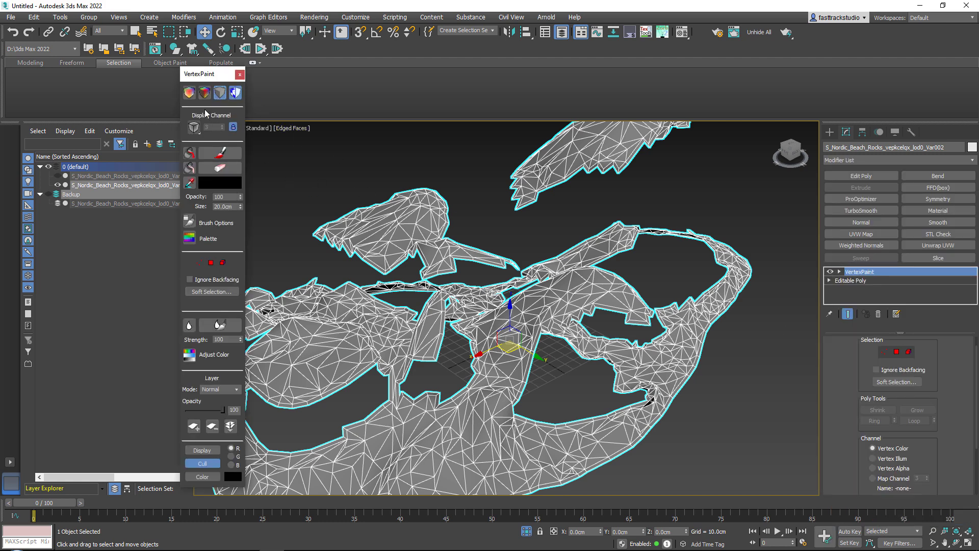
Step: Display the shaded vertex colors, examine the black-to-white transition along the borders, and close VertexPaint with the display turned off
left_click(204, 95)
middle_click_drag(416, 440, 557, 331)
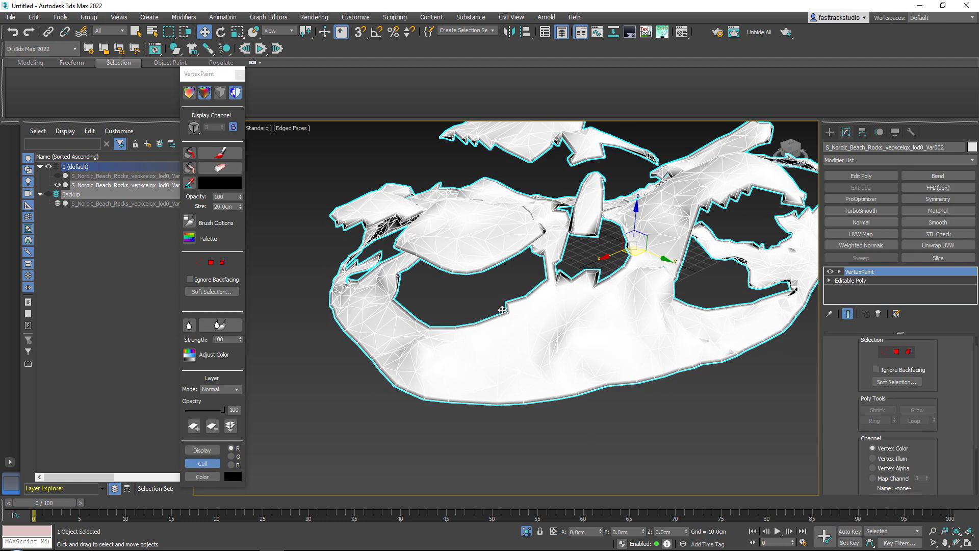
middle_click_drag(502, 310, 332, 298, "alt")
scroll(548, 321, "up", 3)
middle_click_drag(571, 277, 535, 278)
middle_click_drag(535, 278, 467, 265, "alt")
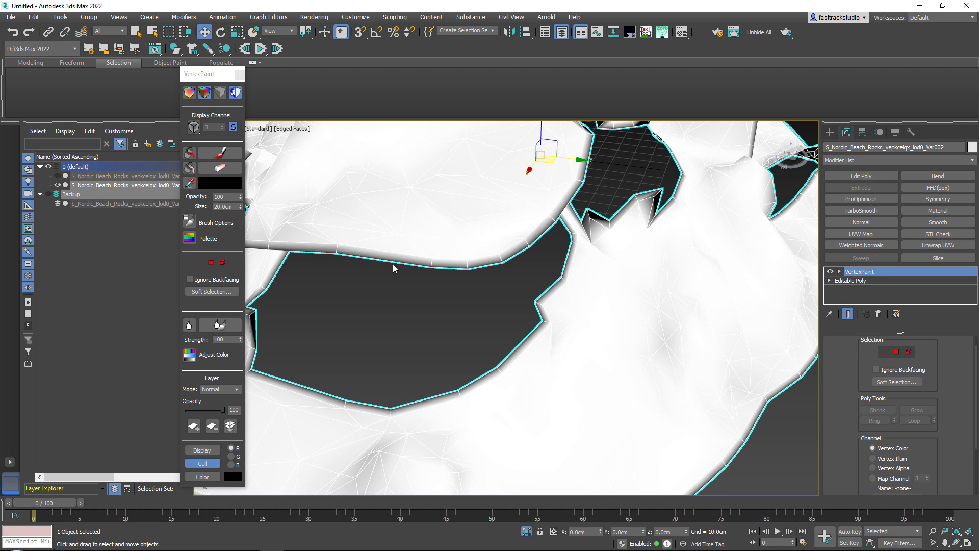
left_click(222, 97)
left_click(239, 74)
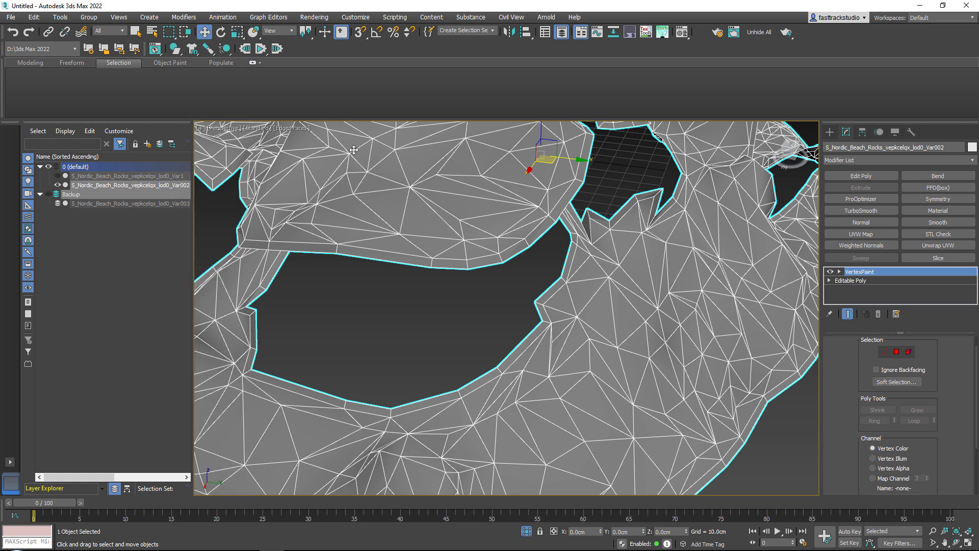
Step: Convert the cover mesh to Editable Poly and exit isolation to show the original rocks with it
key("z")
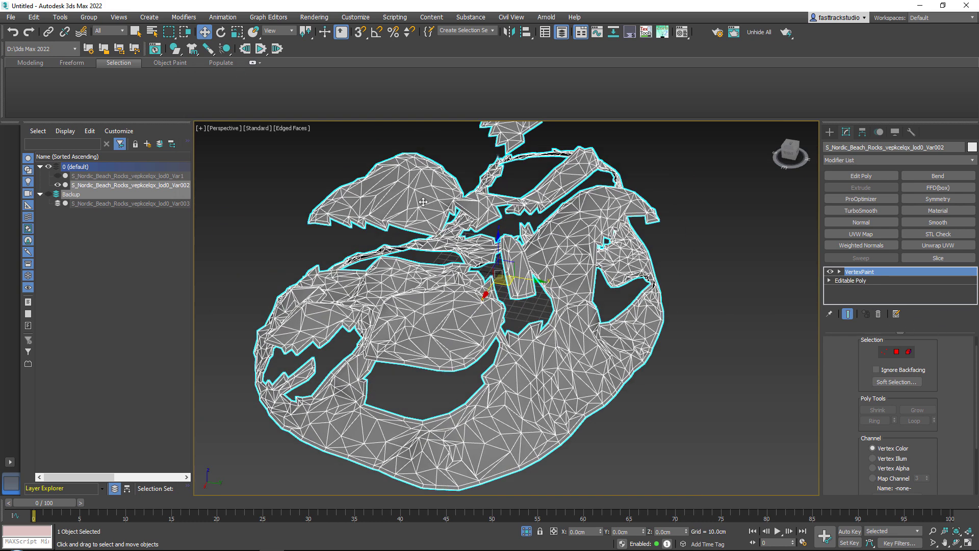
right_click(422, 195)
mouse_move(466, 301)
left_click(538, 309)
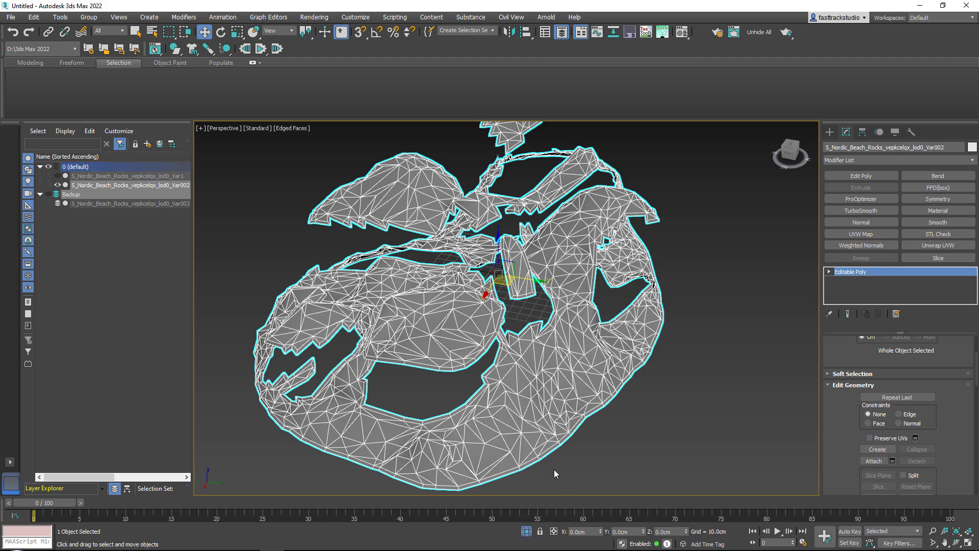
left_click(526, 531)
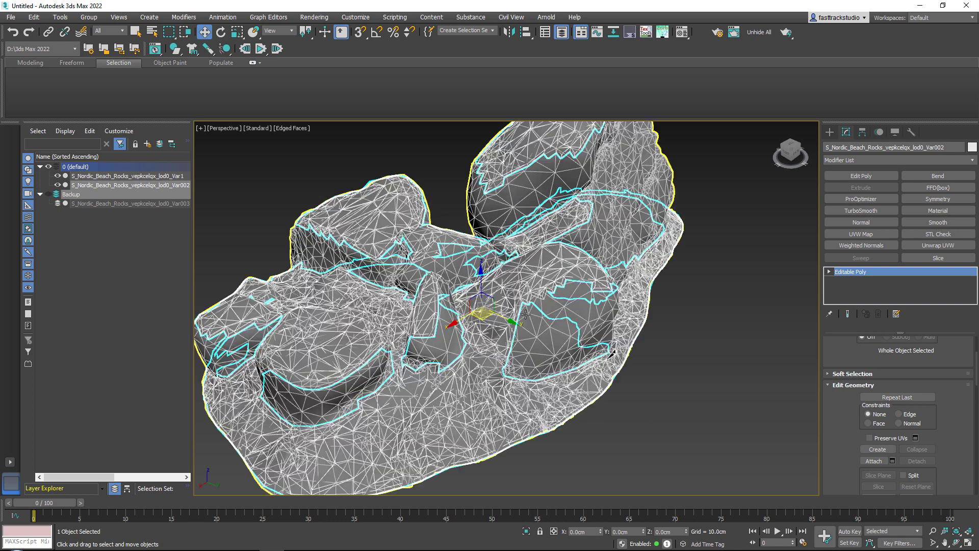
middle_click_drag(547, 300, 522, 291, "alt")
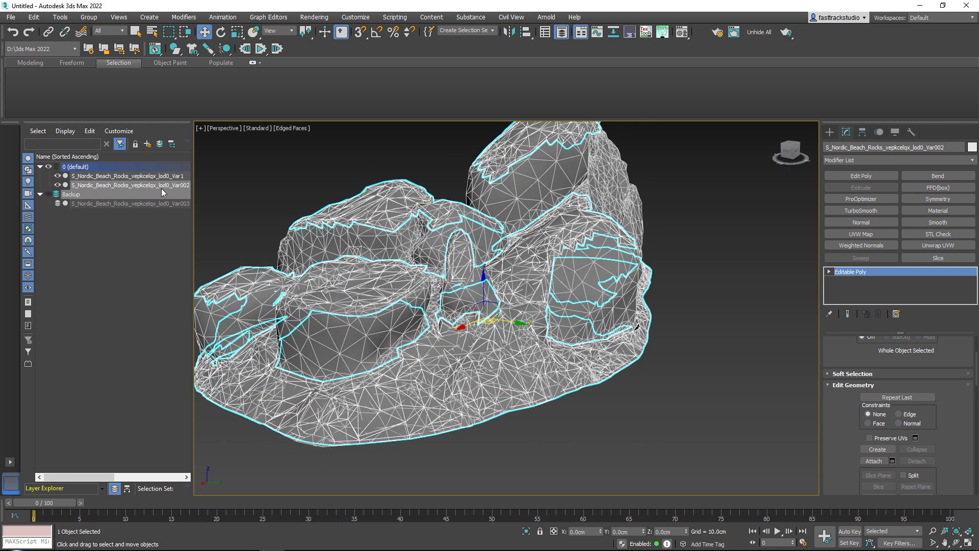
Step: Add a Push modifier to the cover mesh and set its push value to 2.2 cm
left_click(972, 160)
scroll(951, 442, "down", 10)
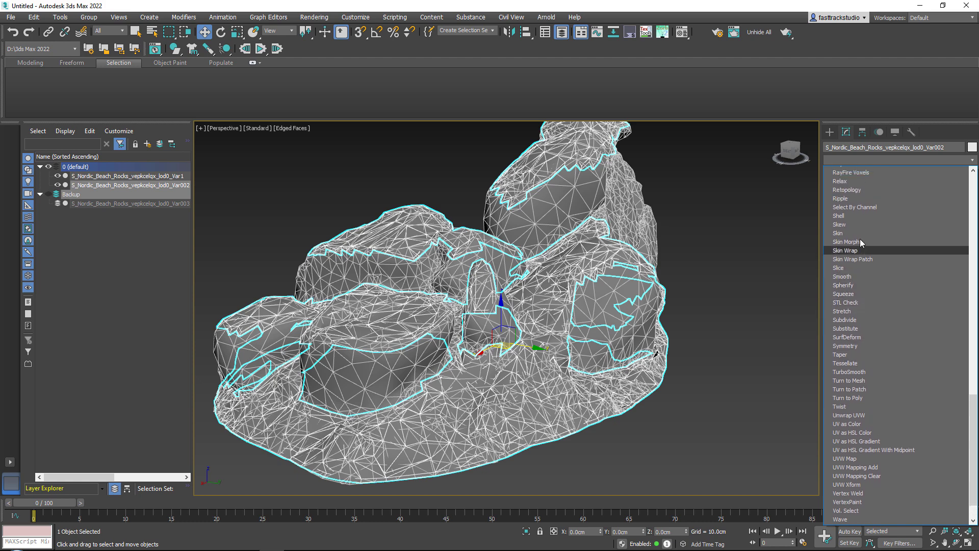
scroll(860, 244, "up", 4)
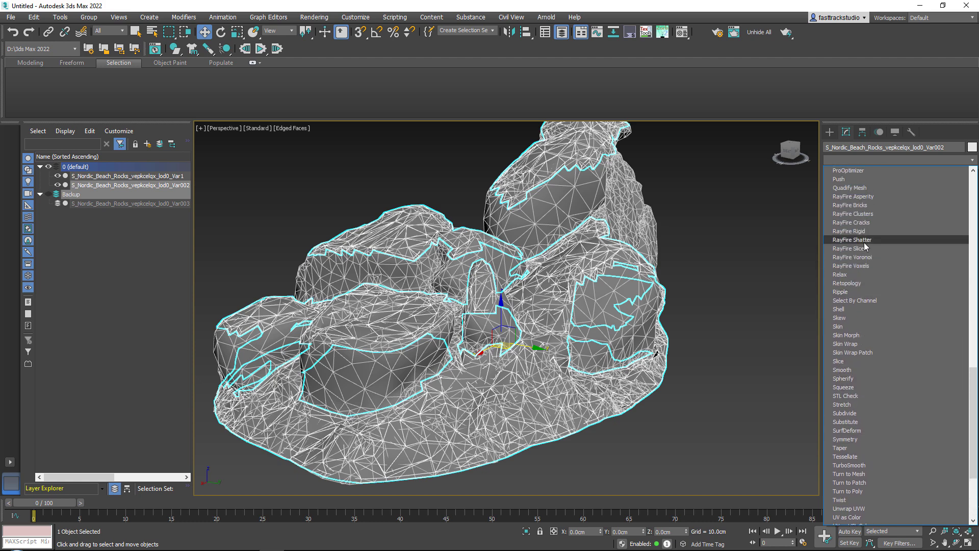
scroll(862, 240, "up", 1)
left_click(847, 182)
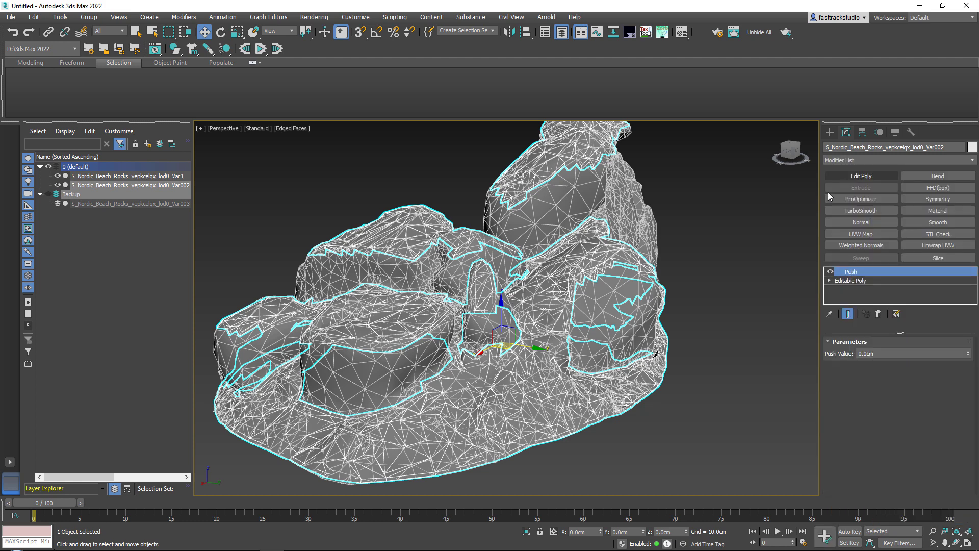
scroll(470, 327, "up", 3)
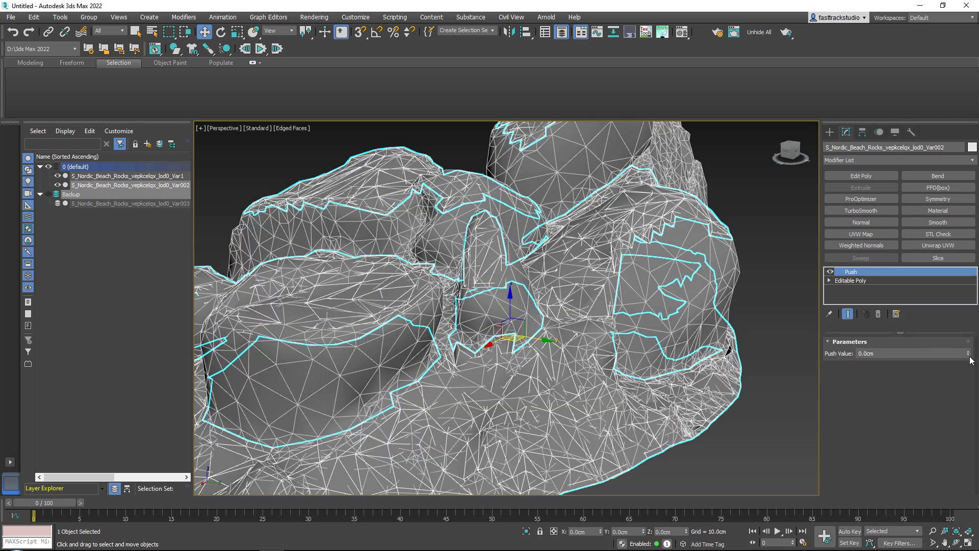
left_click_drag(970, 356, 962, 342)
middle_click_drag(540, 248, 557, 272, "alt")
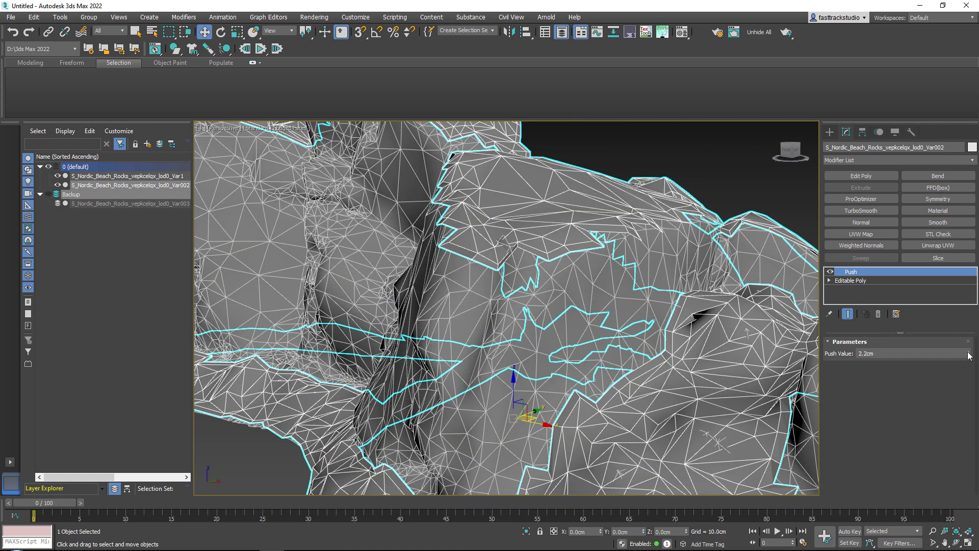
left_click_drag(969, 355, 958, 354)
scroll(529, 279, "down", 3)
middle_click_drag(586, 284, 536, 297, "alt")
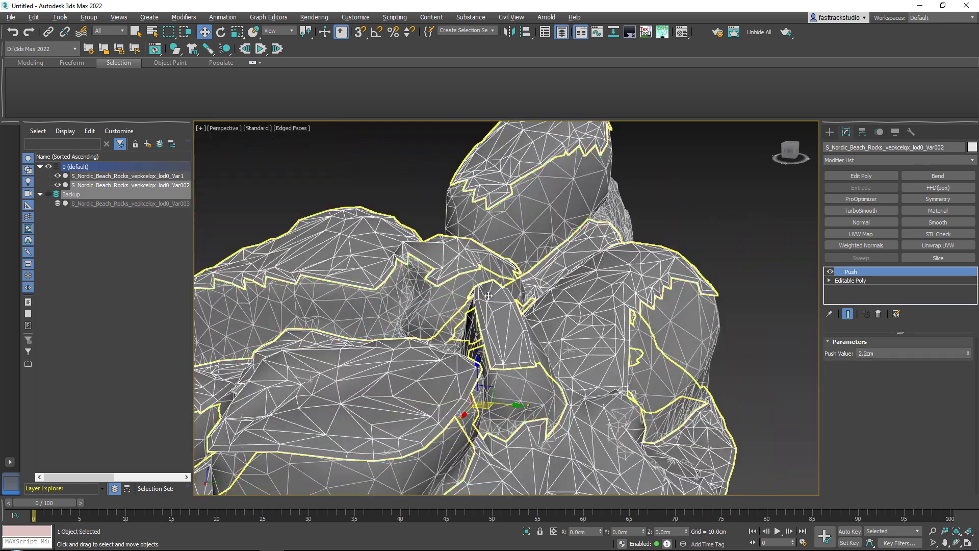
scroll(536, 298, "down", 4)
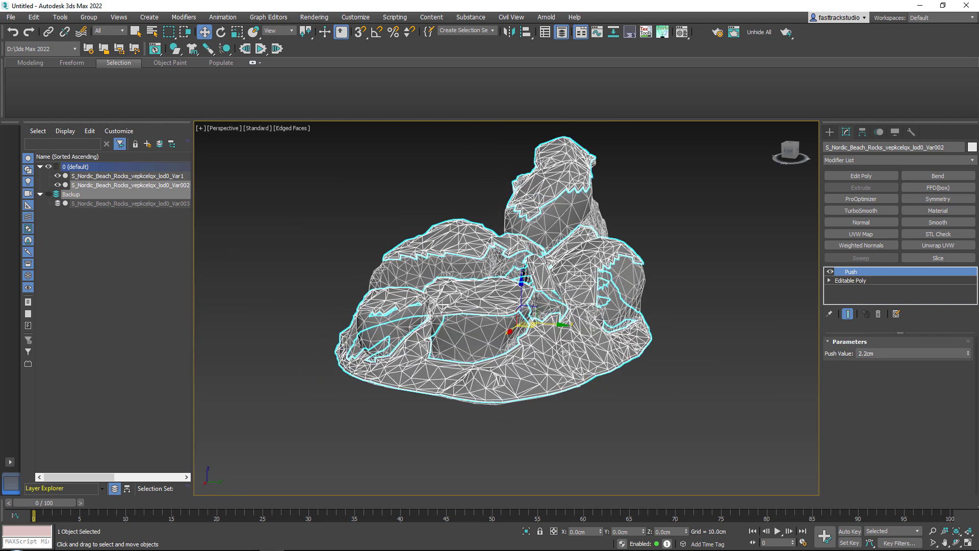
Step: Isolate the cover mesh and add a UVW Map modifier with Box mapping
left_click(526, 531)
middle_click_drag(637, 252, 505, 276, "alt")
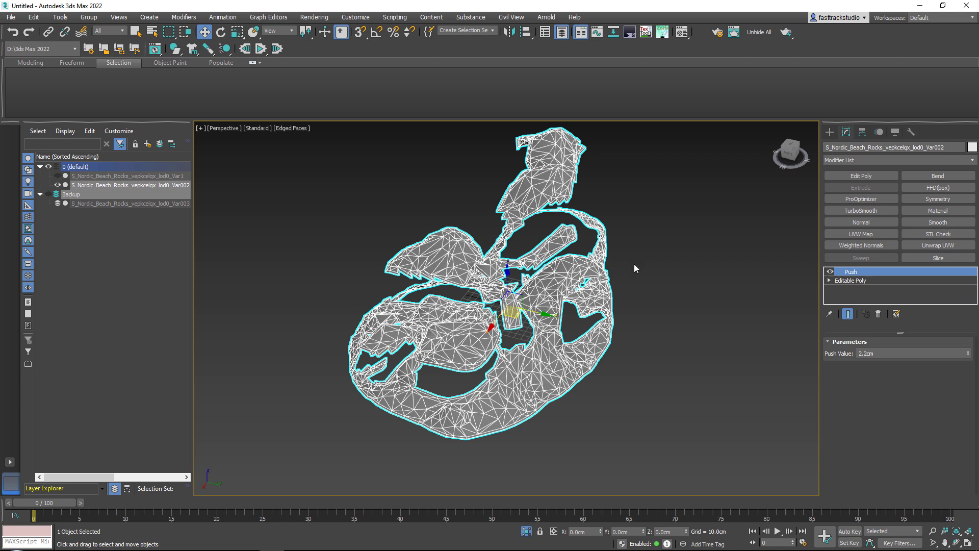
left_click(863, 234)
left_click(886, 400)
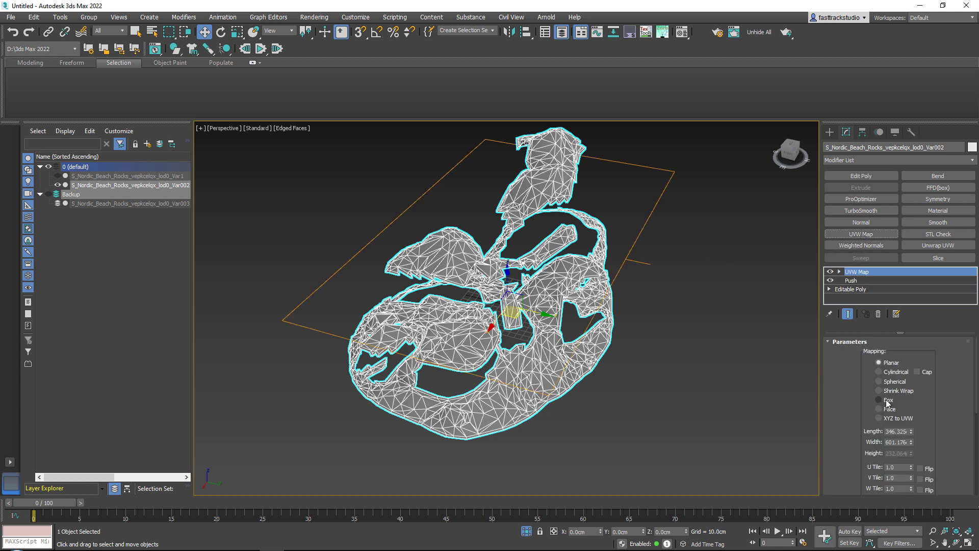
Step: Set the length, width and height of the box mapping to 500 cm each
left_click(899, 433)
type("50")
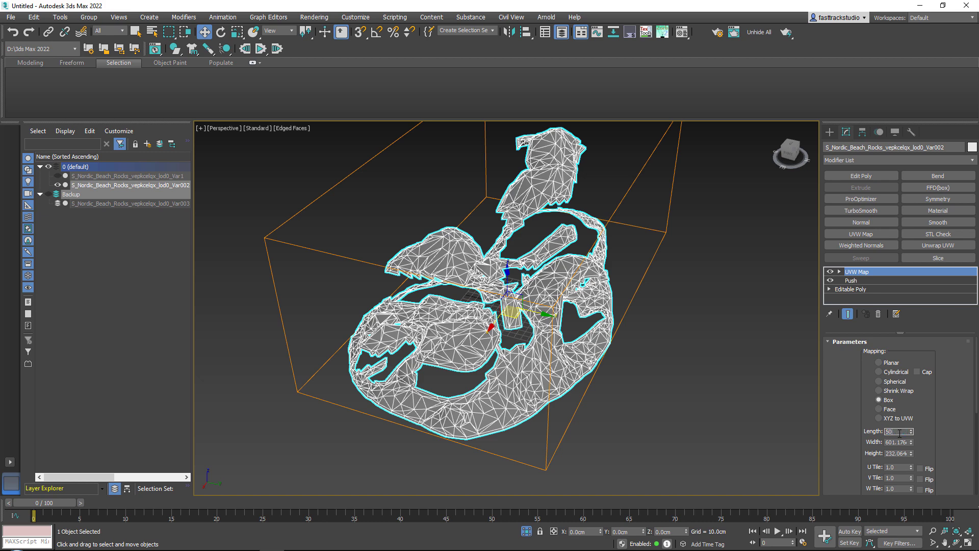
type("0")
key("Tab")
key("Tab")
type("5")
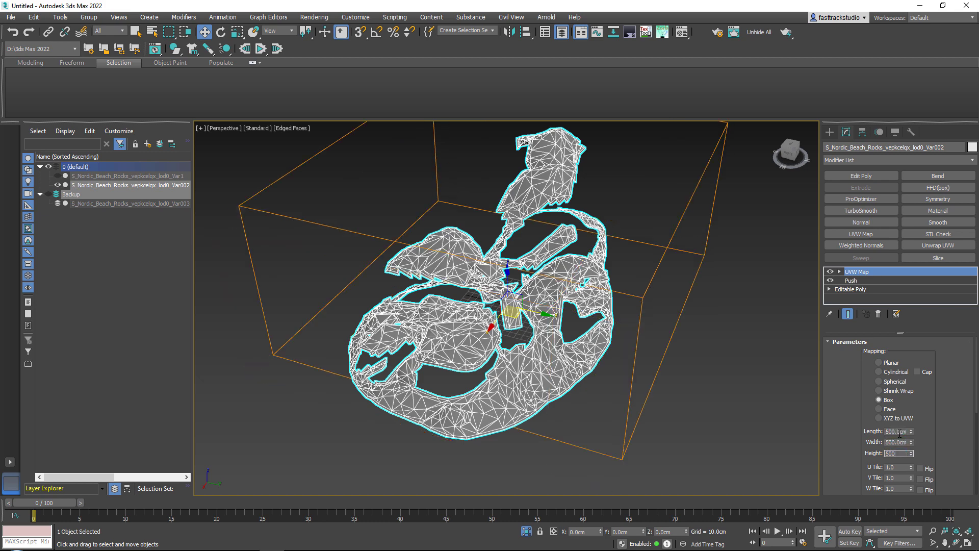
key("Return")
Step: Convert the mapped cover mesh to Editable Poly and exit isolation to bring back the rocks
middle_click_drag(585, 259, 592, 227, "alt")
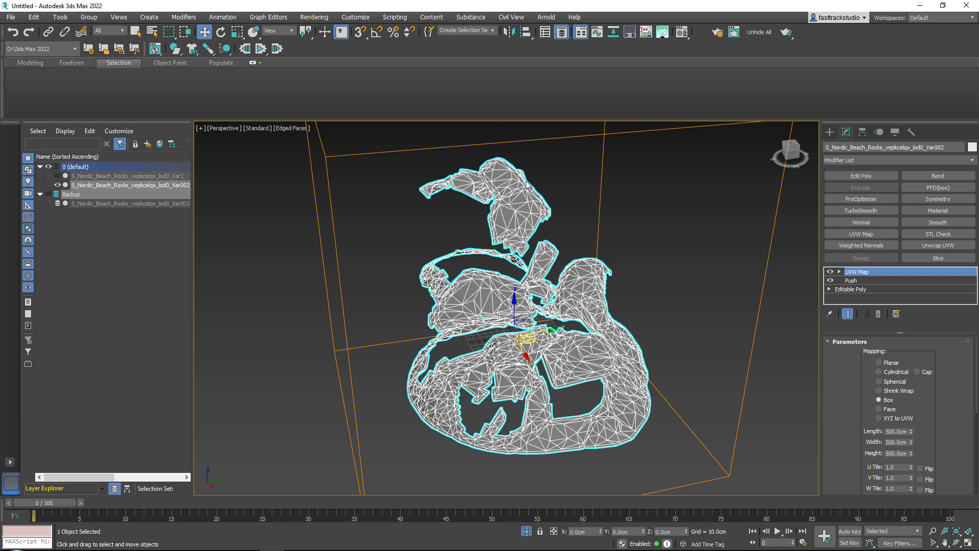
right_click(502, 294)
mouse_move(583, 397)
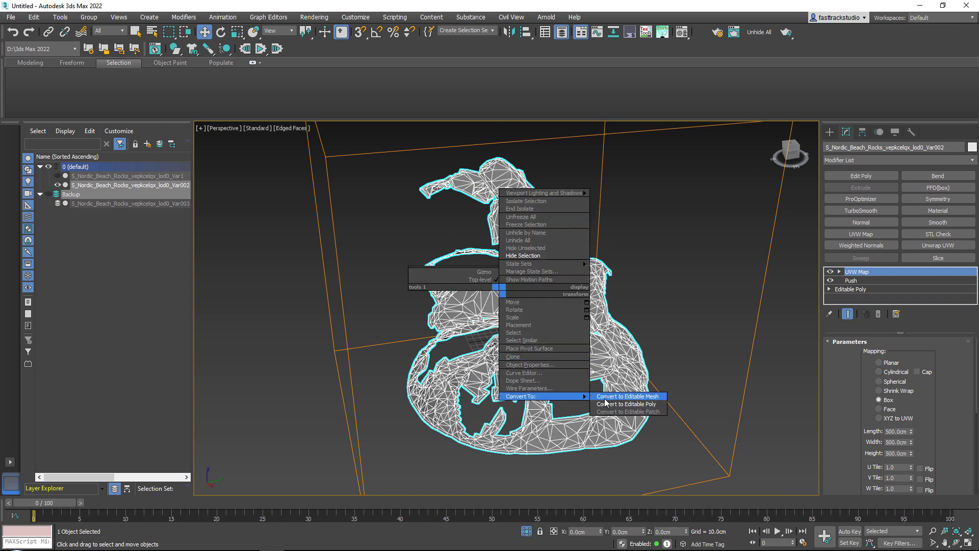
left_click(613, 403)
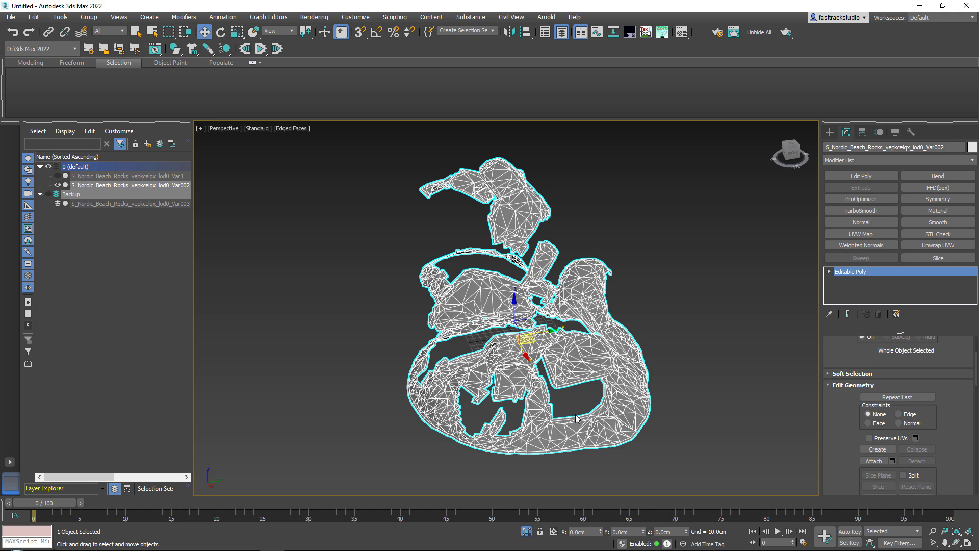
middle_click_drag(575, 418, 515, 368)
scroll(554, 364, "up", 3)
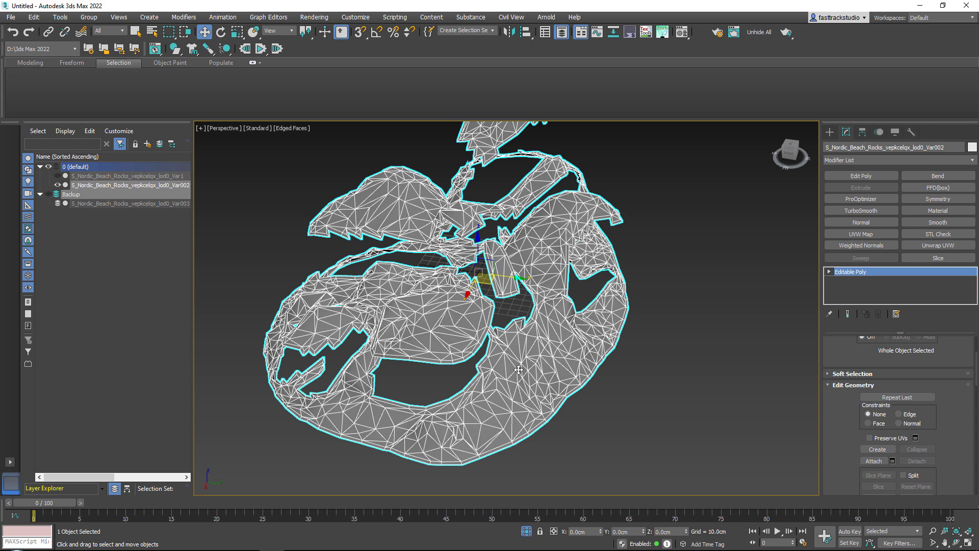
middle_click_drag(480, 442, 461, 283, "alt")
Step: Rename the cover mesh as Moss_01
left_click_drag(963, 147, 777, 136)
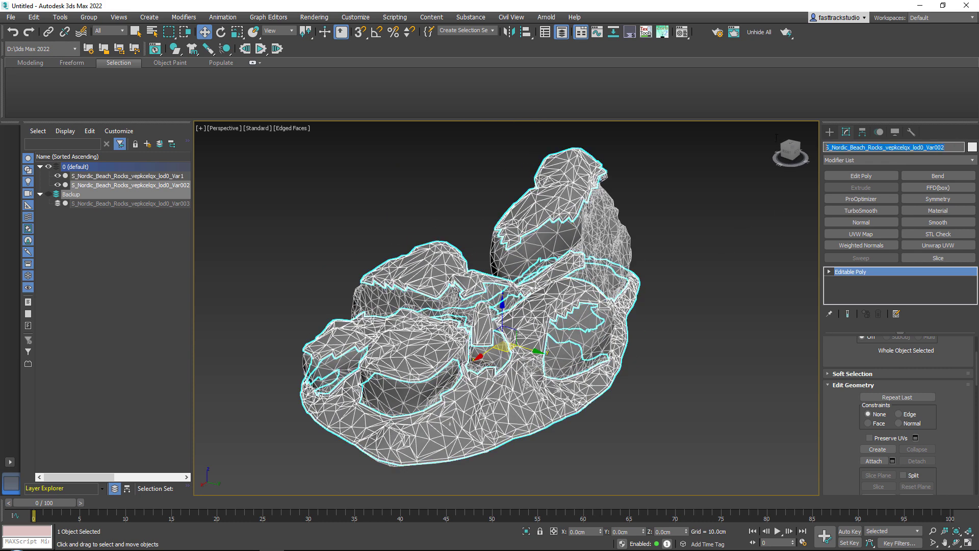
type("Mo")
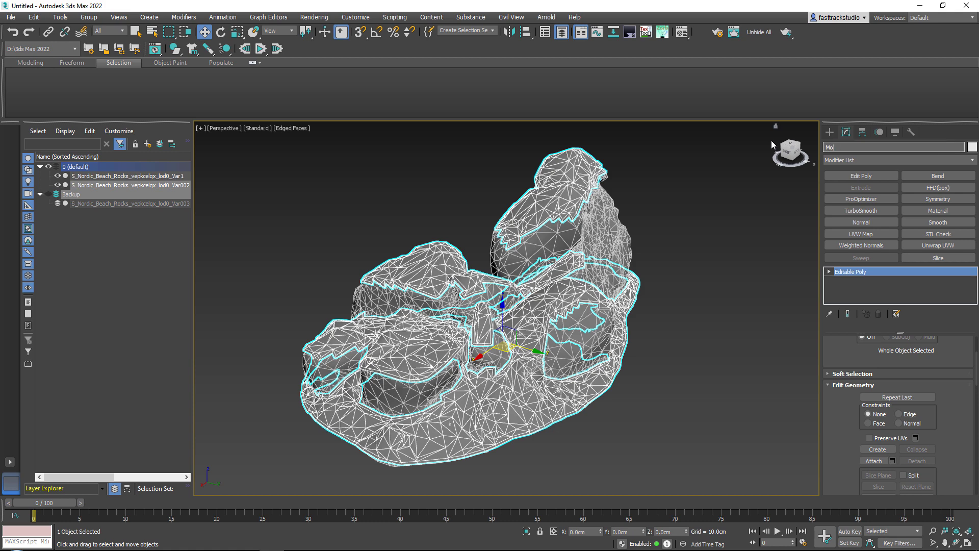
type("ss_01")
key("Return")
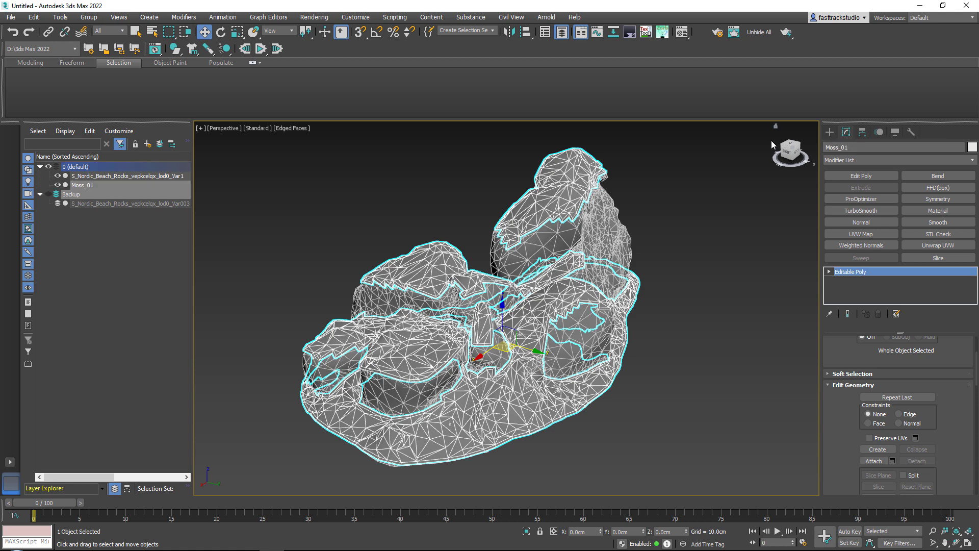
Step: Clone Moss_01 in place as an independent copy named Moss_002
middle_click_drag(473, 291, 526, 209)
scroll(494, 250, "up", 3)
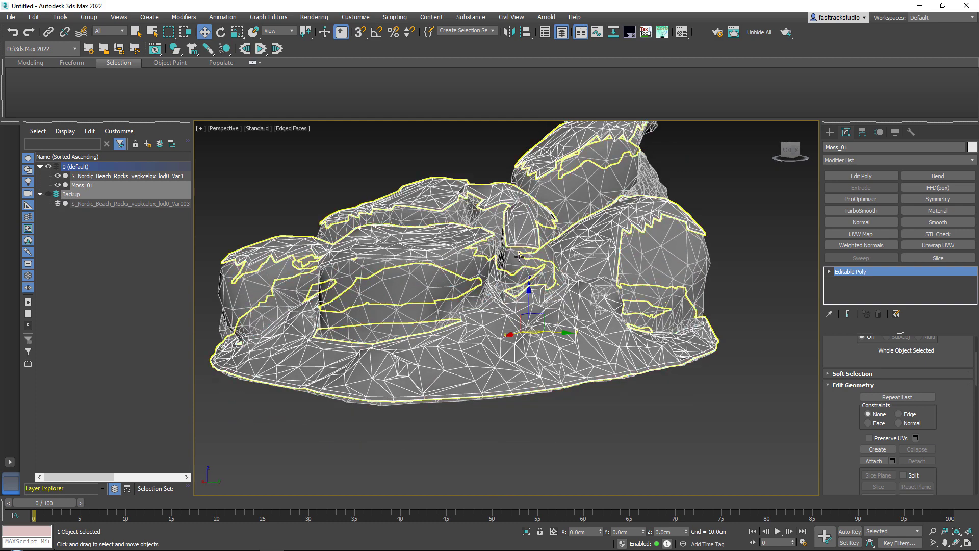
scroll(538, 266, "up", 3)
middle_click_drag(538, 267, 543, 288)
scroll(543, 288, "down", 4)
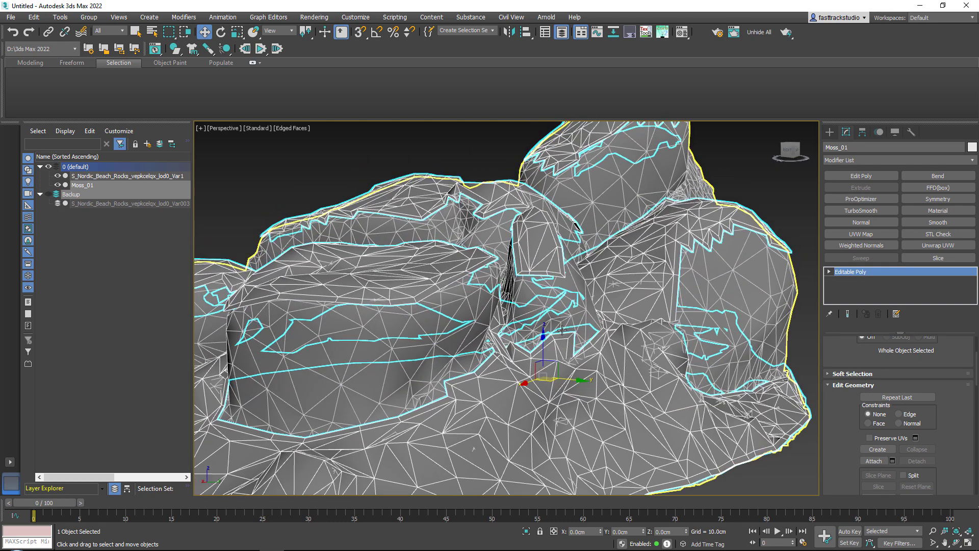
key("ctrl+v")
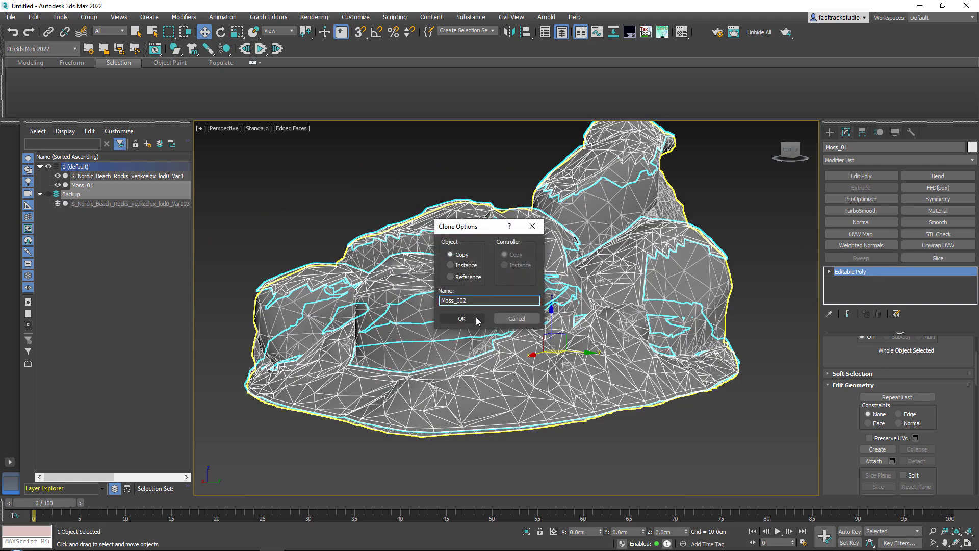
left_click(476, 318)
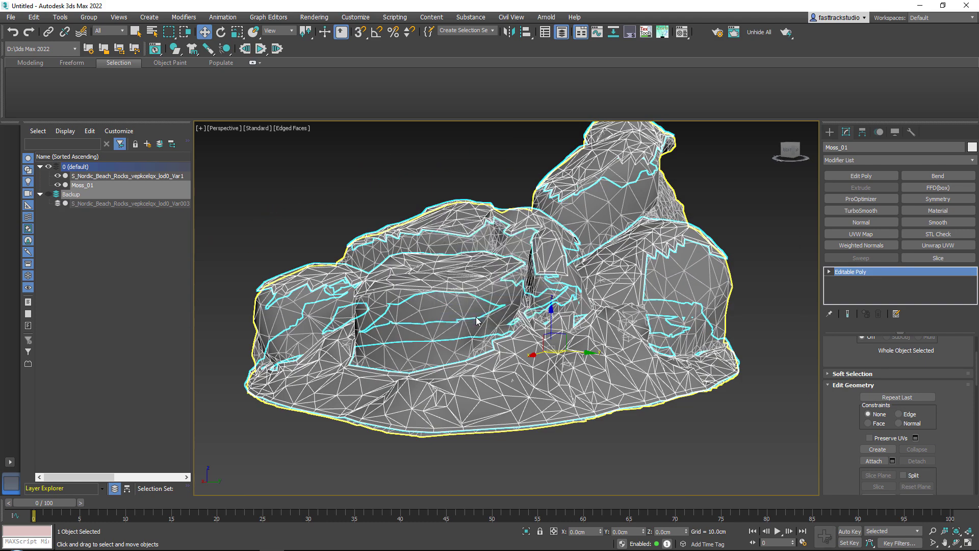
Step: Add a Push modifier to Moss_002 and set its push value to 1.2 cm
left_click(972, 160)
scroll(971, 232, "down", 1)
scroll(971, 232, "down", 10)
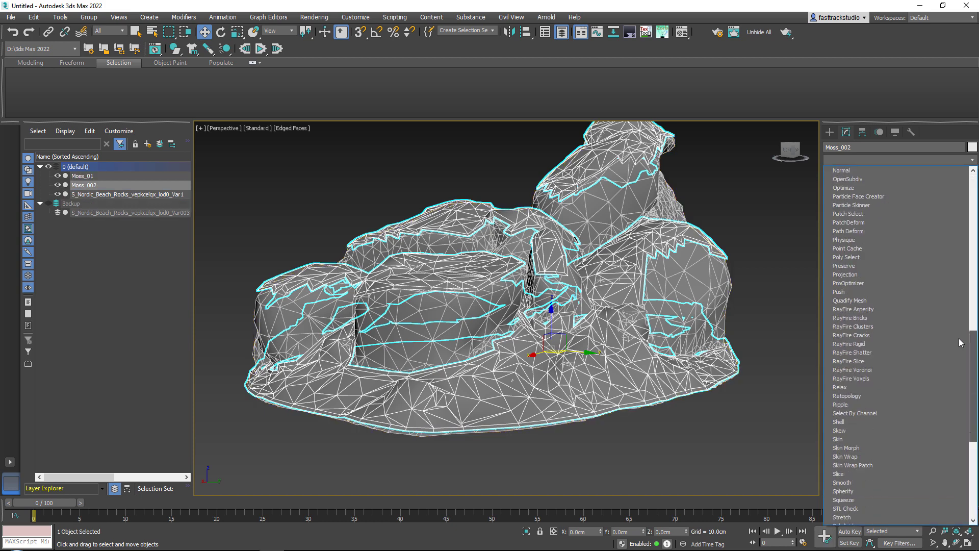
left_click(856, 295)
scroll(738, 294, "up", 3)
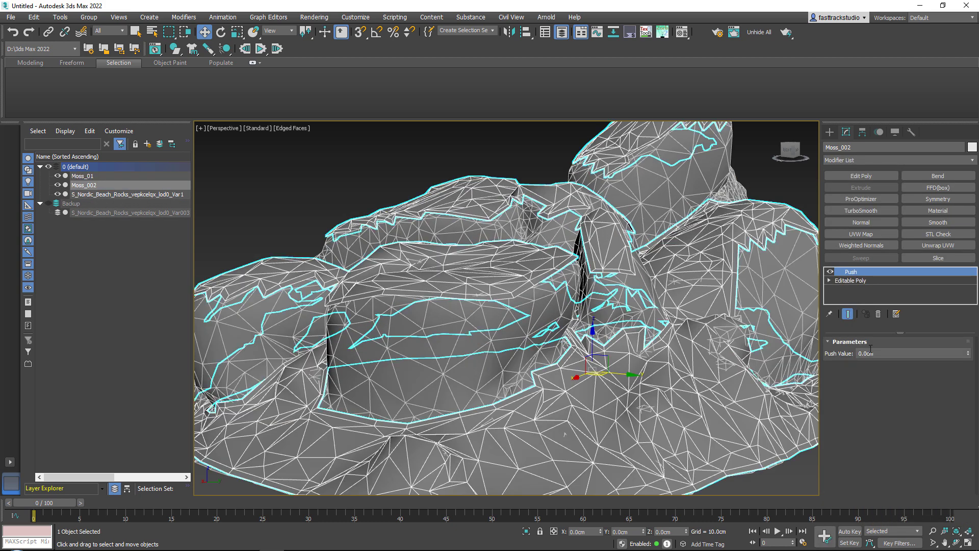
left_click_drag(971, 354, 968, 347)
scroll(490, 267, "down", 3)
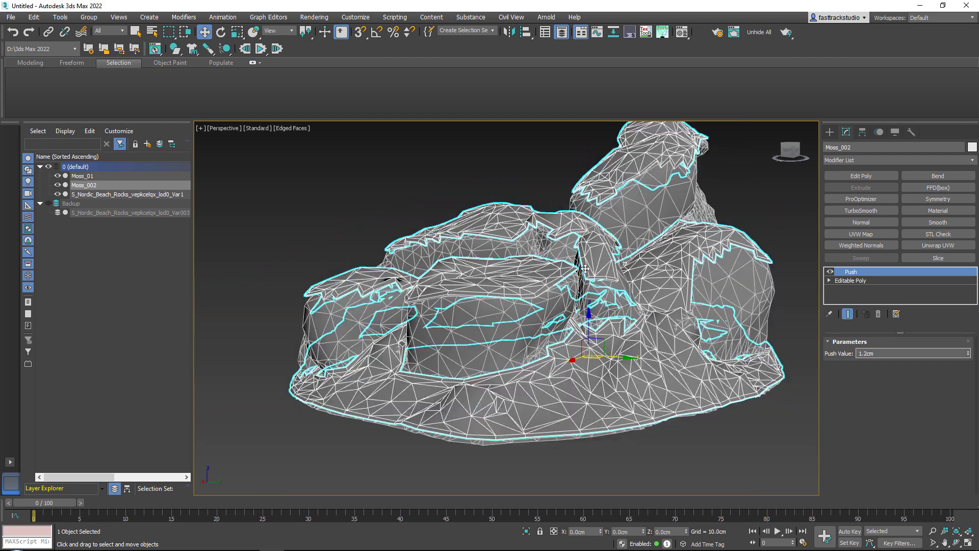
Step: Reset the push value of Moss_002 and set it to 0.6 cm, checking the layer gap between the rocks
middle_click_drag(490, 267, 559, 211, "alt")
scroll(564, 215, "up", 3)
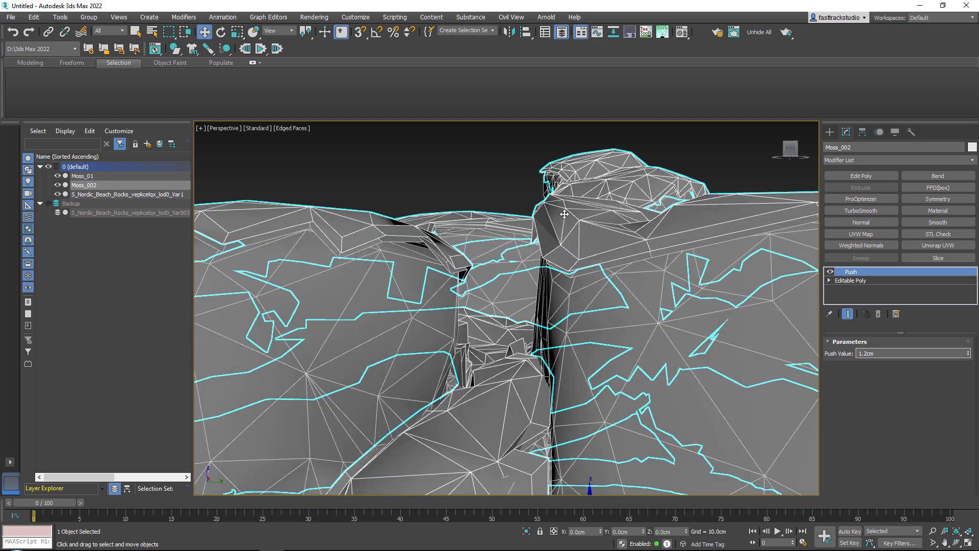
scroll(603, 232, "up", 3)
middle_click_drag(604, 234, 731, 249)
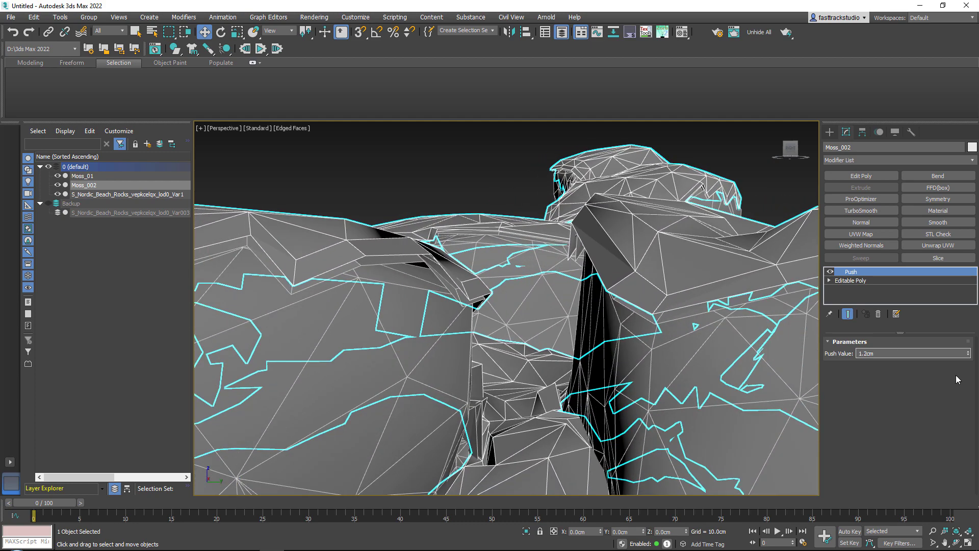
left_click(969, 355)
right_click(970, 356)
left_click_drag(970, 356, 969, 353)
middle_click_drag(499, 274, 455, 265)
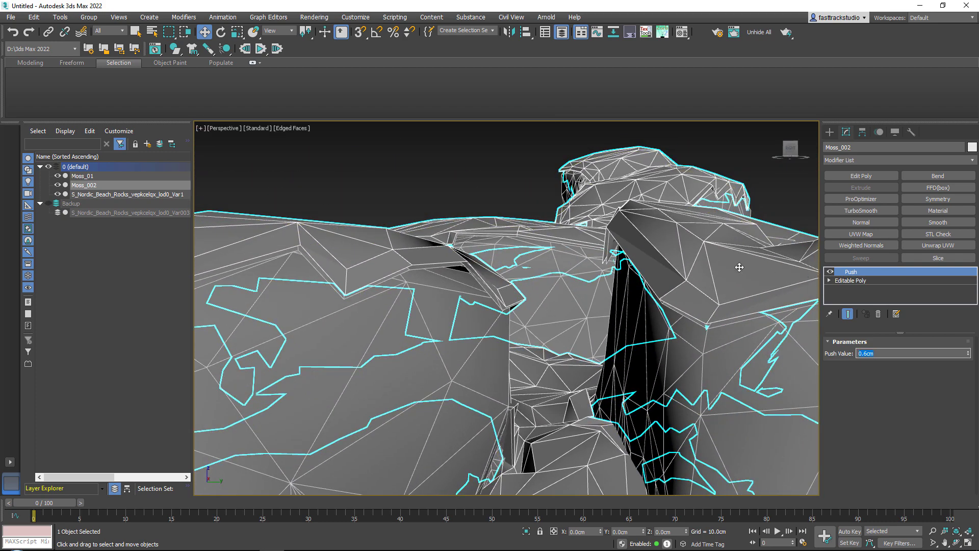
middle_click_drag(738, 267, 888, 266, "alt")
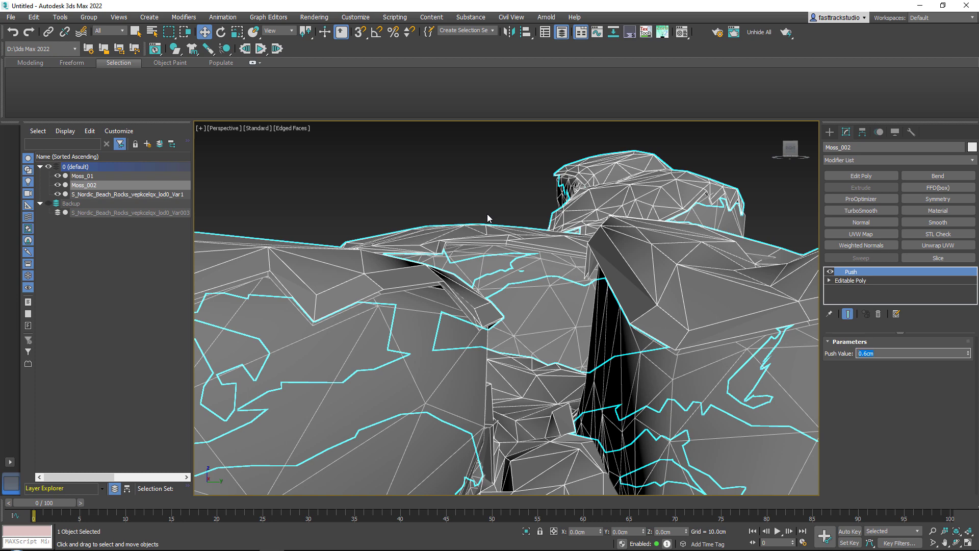
Step: Clone Moss_002 as a copy named Moss_003 and set the copy's push value to 1.1 cm
mouse_move(487, 213)
middle_mouse_down("alt")
mouse_move(500, 218)
mouse_move(482, 231)
middle_mouse_up("alt")
key("ctrl+v")
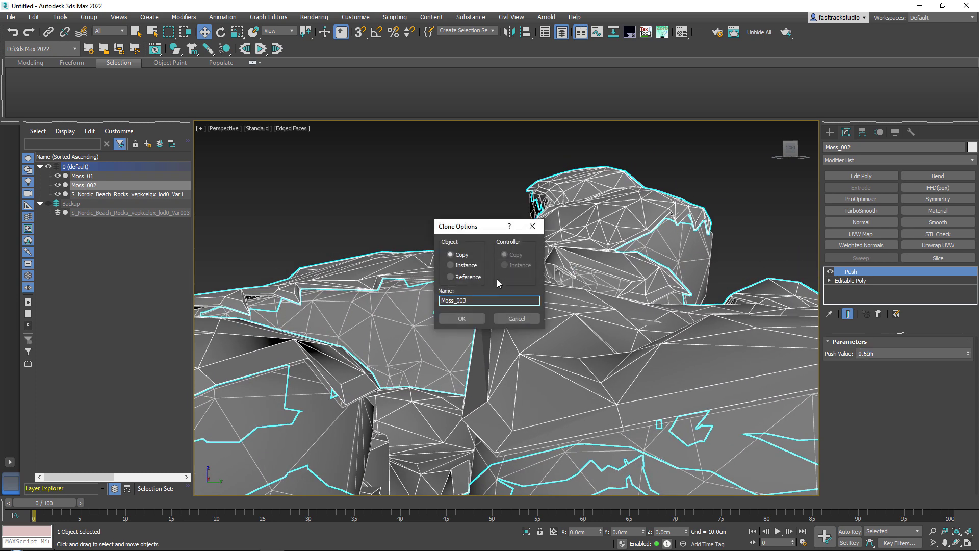
left_click(476, 320)
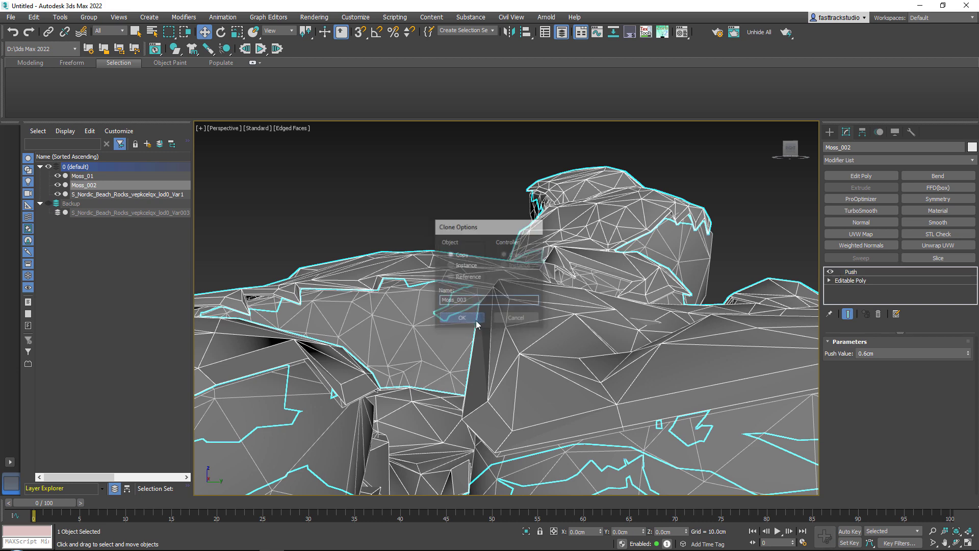
middle_click_drag(449, 325, 549, 275)
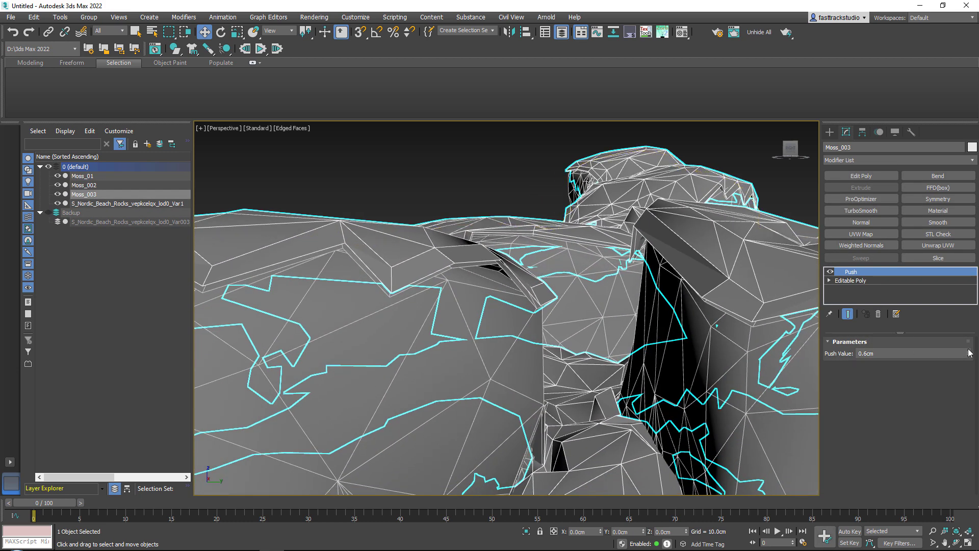
left_click_drag(969, 353, 618, 293)
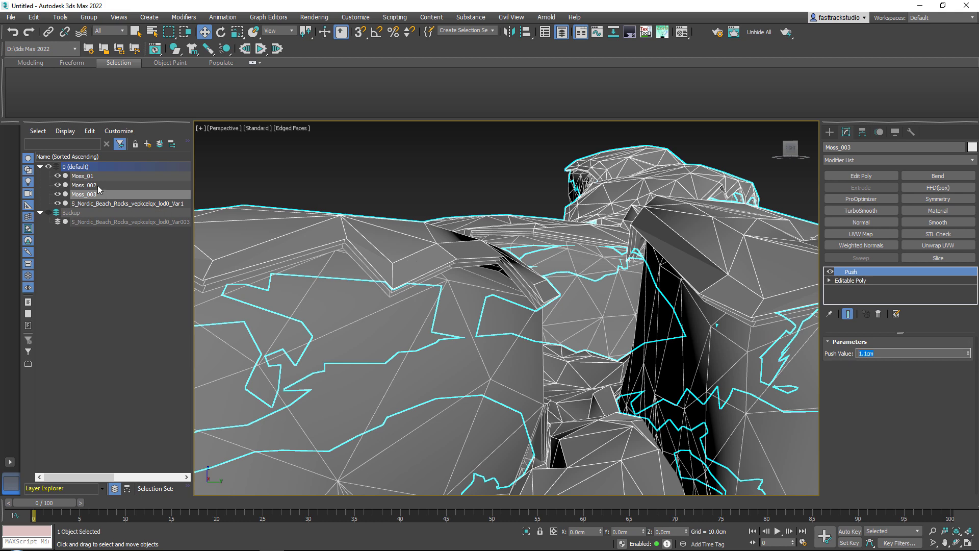
Step: Rename the Moss_002 object to Moss_02 and the Moss_003 object to Moss_03
left_click(85, 185)
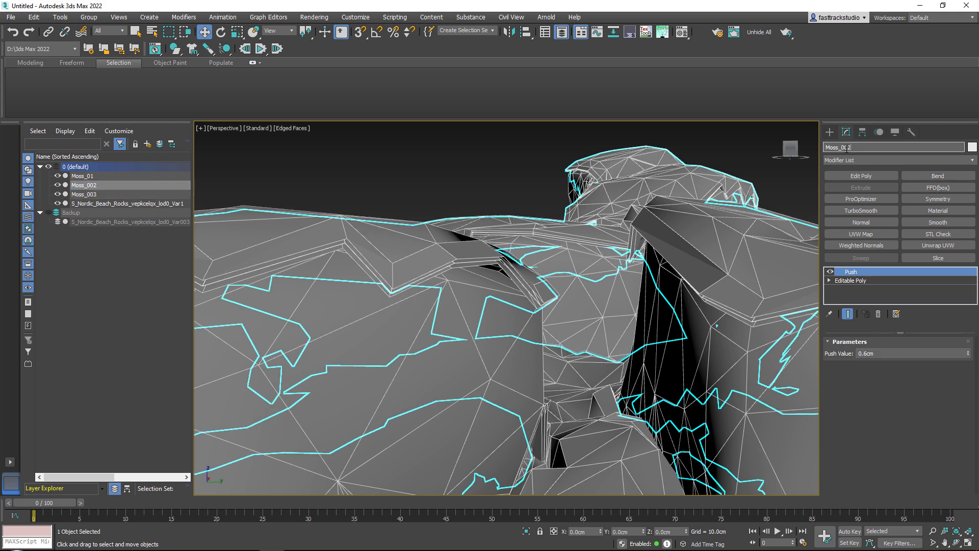
left_click(104, 195)
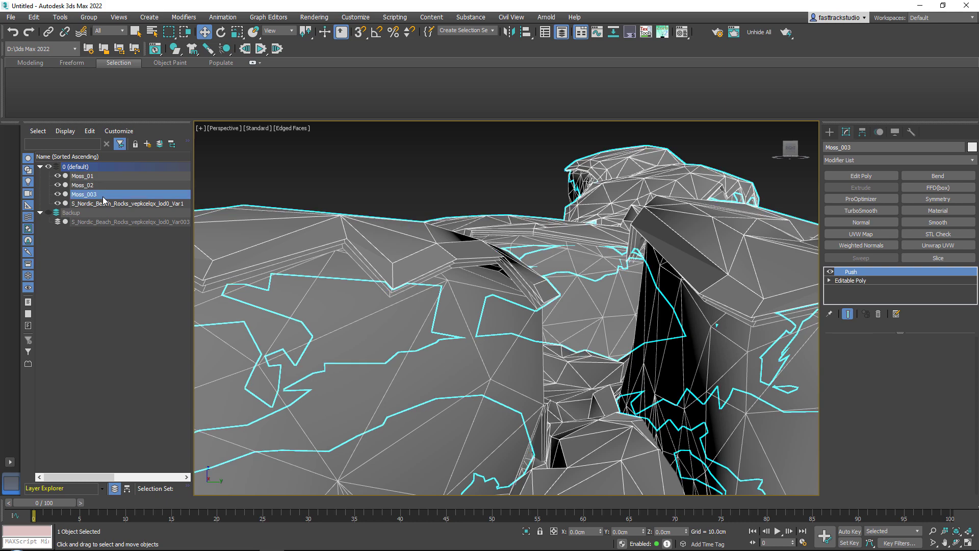
key("BackSpace")
key("Return")
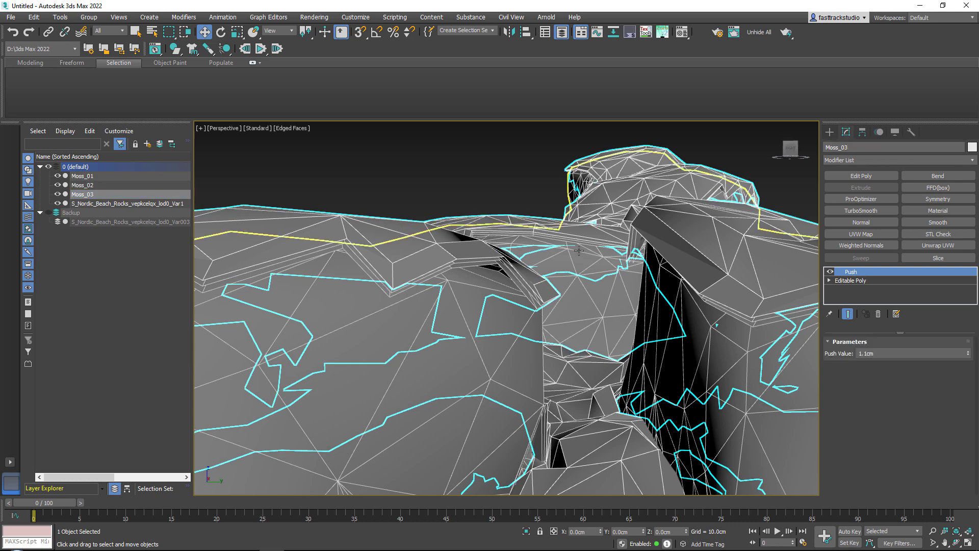
Step: Inspect the stacked moss layers over the whole rock formation, selecting the rock mesh and all four objects together
scroll(542, 290, "down", 10)
scroll(542, 290, "up", 5)
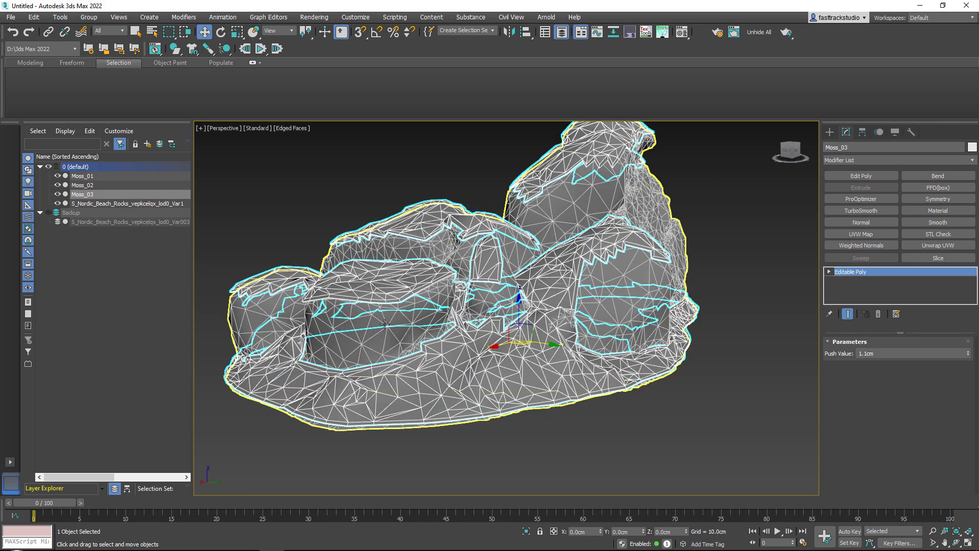
left_click(398, 301)
middle_click_drag(402, 291, 511, 266, "alt")
scroll(511, 266, "down", 8)
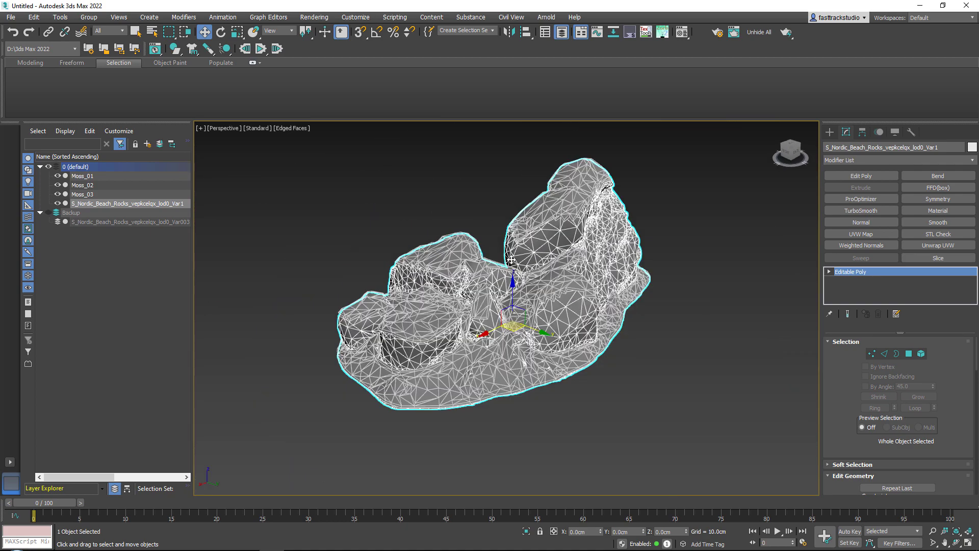
left_click_drag(662, 424, 689, 478)
middle_click_drag(314, 205, 334, 206, "alt")
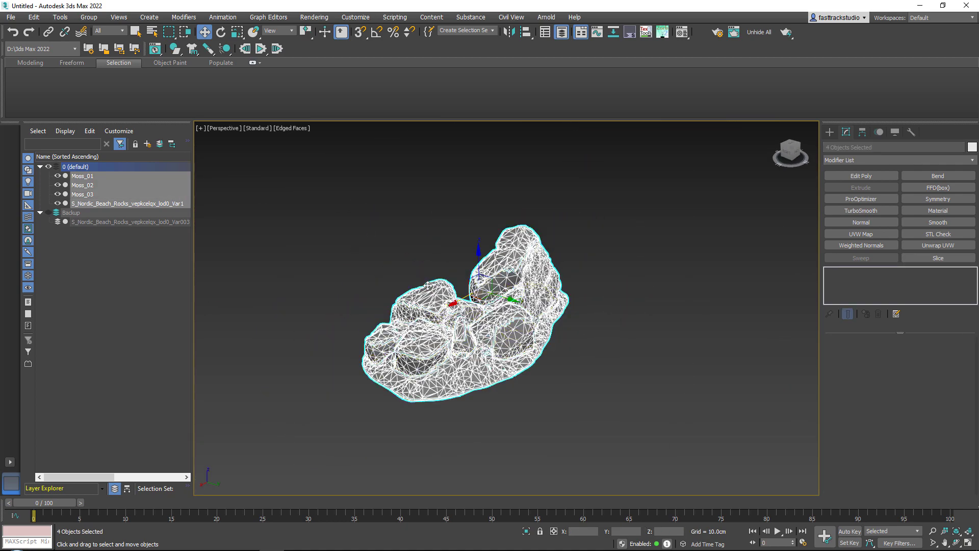
scroll(333, 206, "up", 4)
middle_click_drag(563, 296, 488, 228)
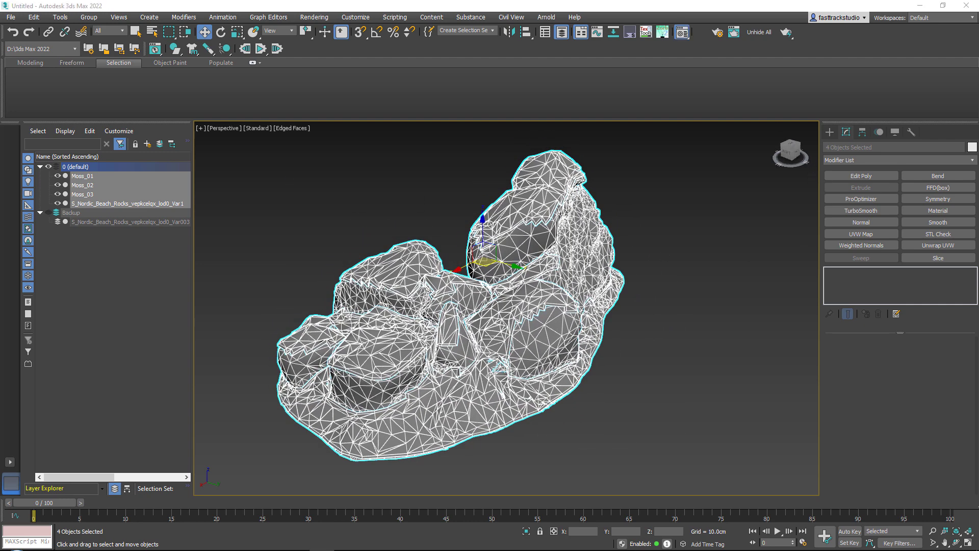
Step: Open the Material Editor and name four physical material slots Rock, Moss_01, Moss_02 and Moss_03
left_click_drag(978, 247, 758, 87)
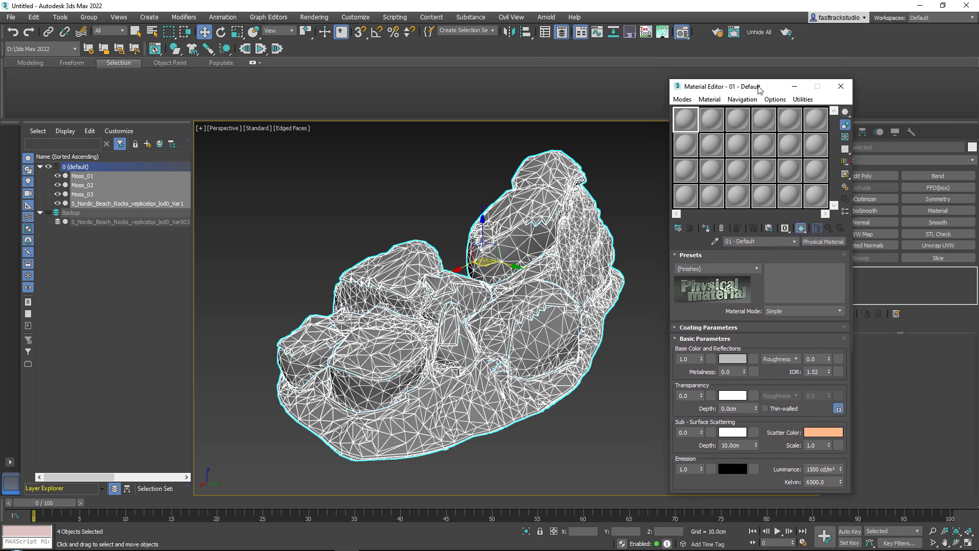
left_click(520, 240)
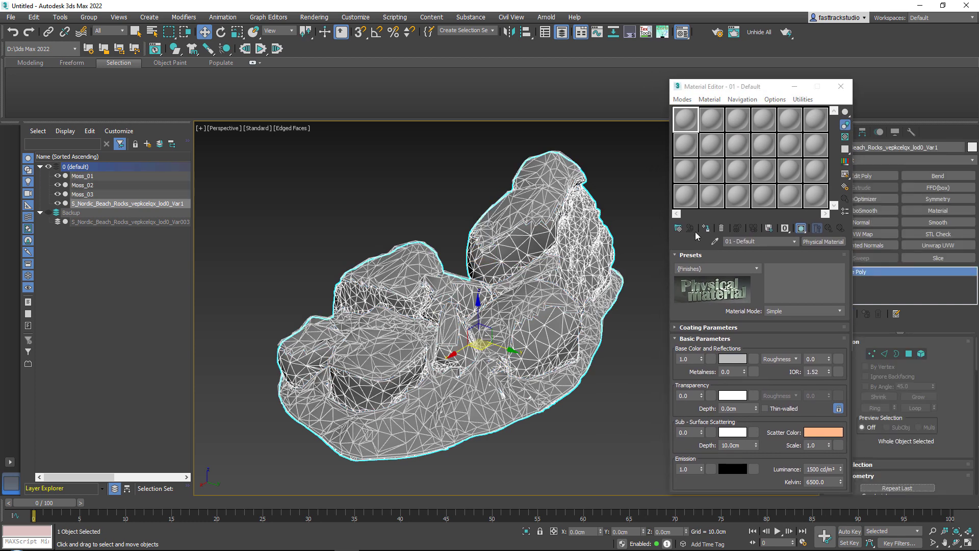
left_click(765, 241)
type("Rock")
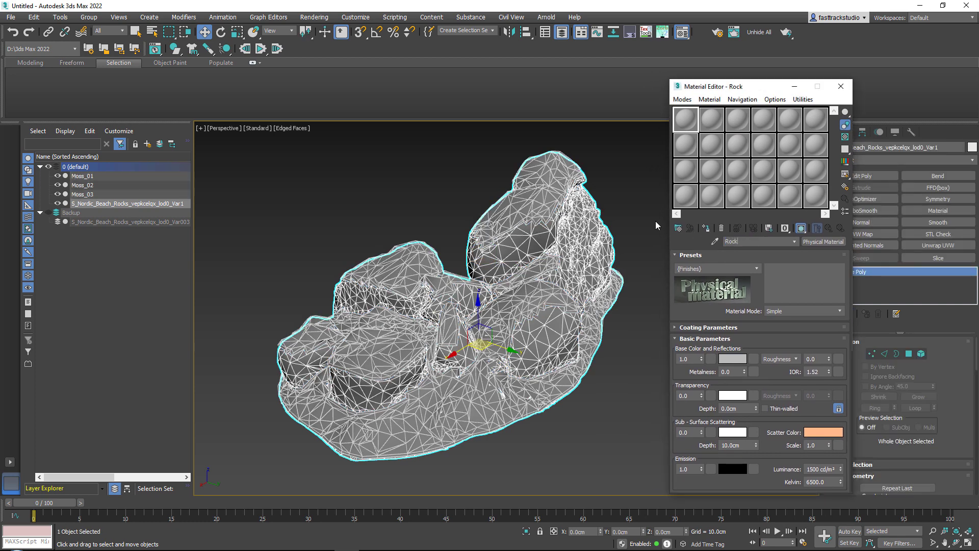
left_click(686, 143)
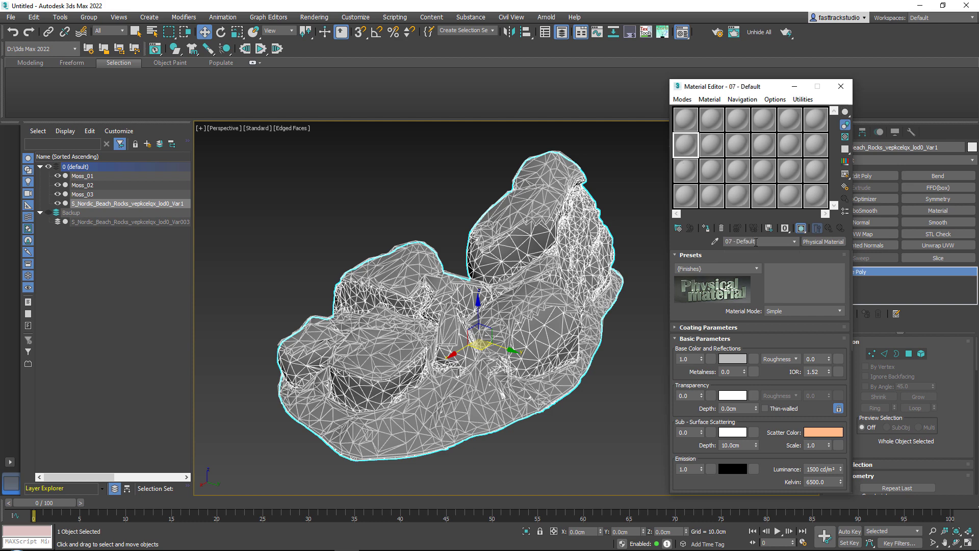
type("Moss_01")
left_click(697, 180)
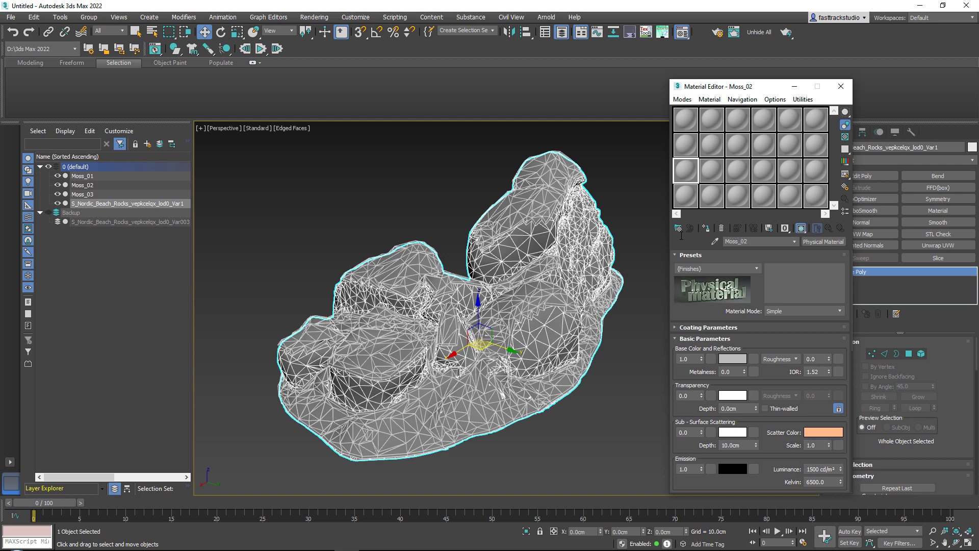
left_click(686, 195)
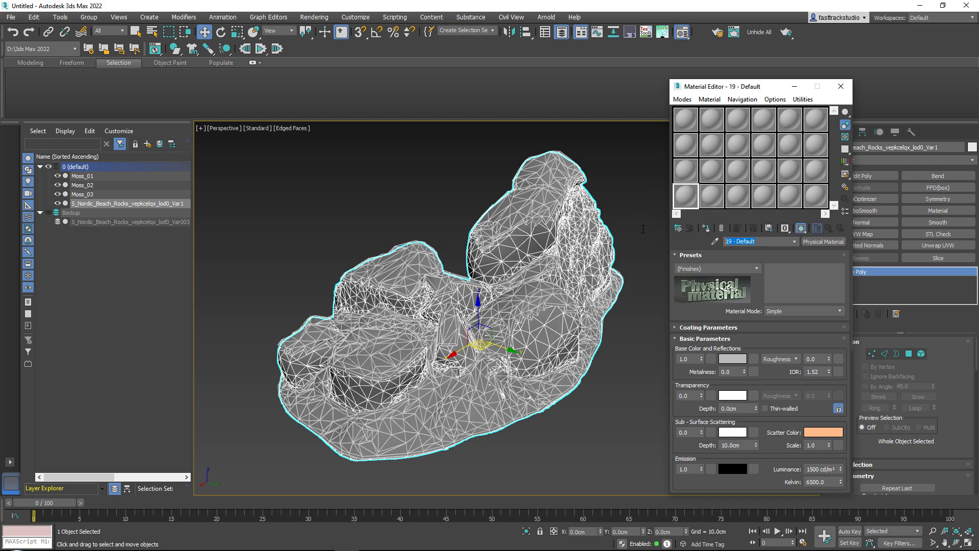
type("Moss_03")
Step: Assign the Rock material to the rock mesh and Moss_01, Moss_02 and Moss_03 to their matching moss objects, and close the Material Editor
left_click(686, 119)
left_click(705, 229)
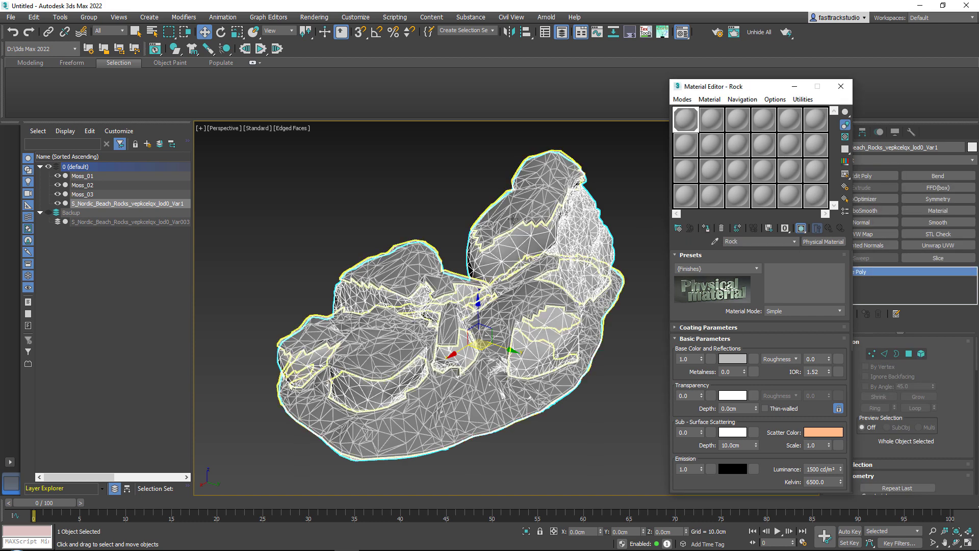
left_click(96, 176)
left_click(694, 149)
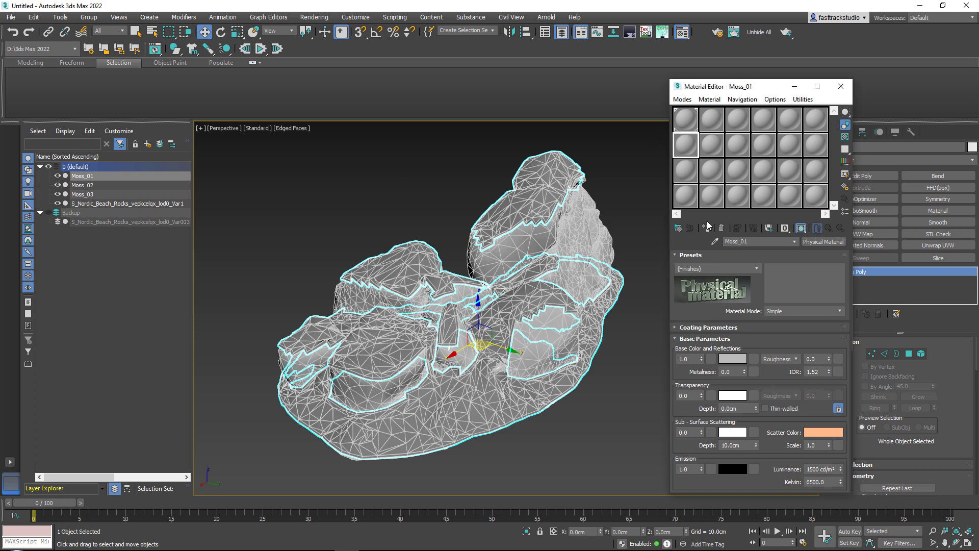
left_click(114, 185)
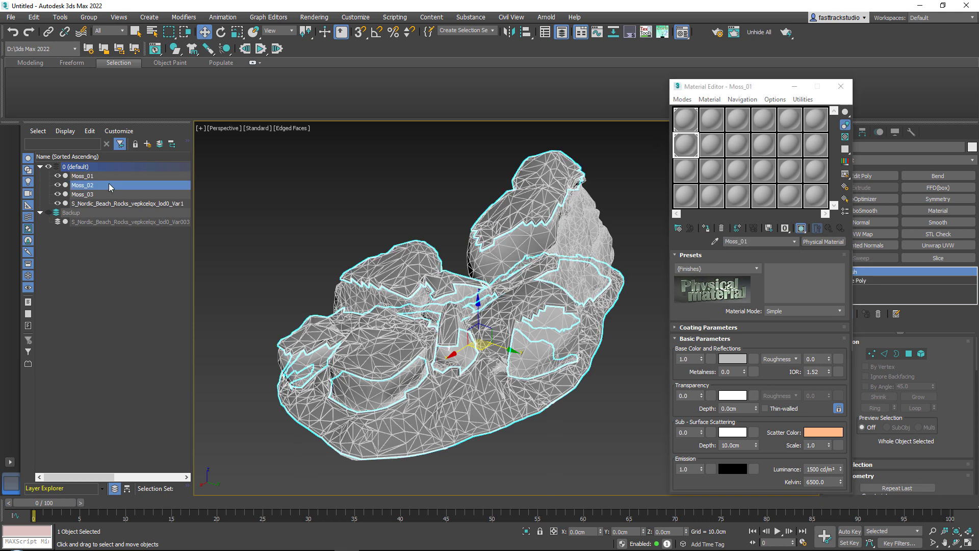
left_click(683, 175)
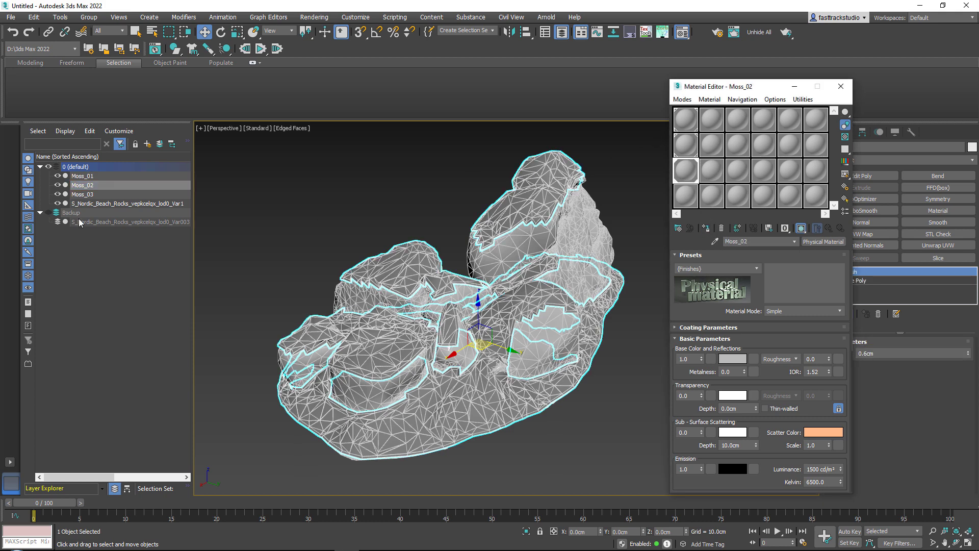
left_click(82, 195)
left_click(692, 200)
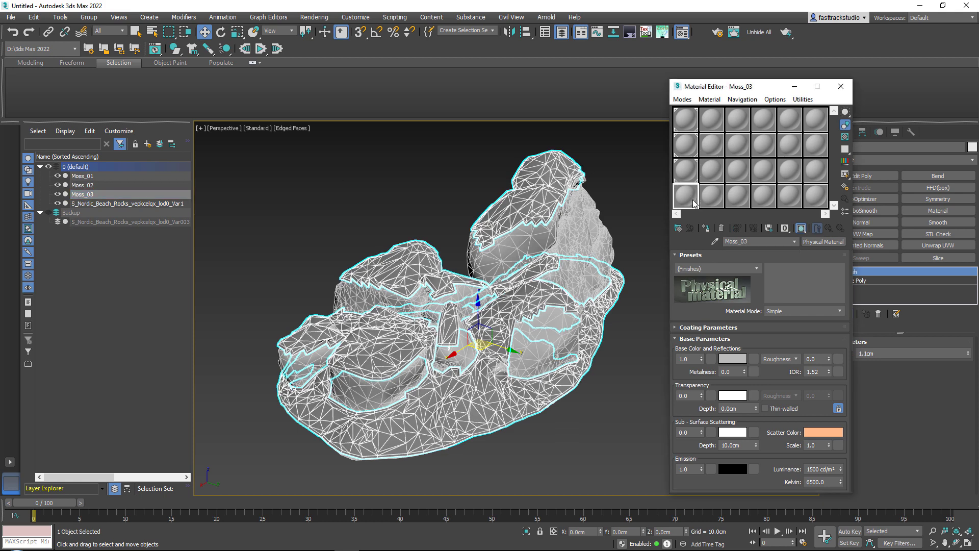
left_click(707, 228)
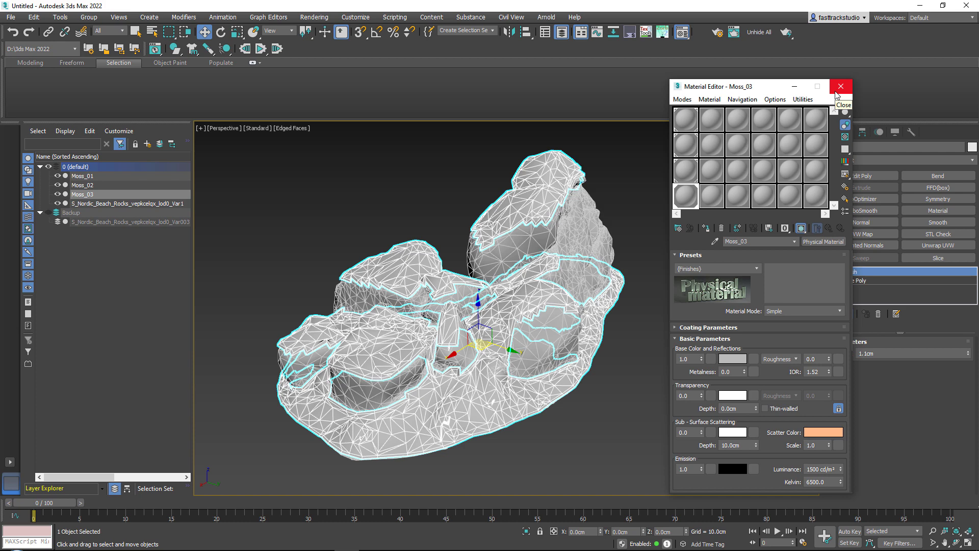
left_click(839, 86)
Step: Select the rock and all three moss objects and export them as Rock_To_Unreal.fbx
key("ctrl+a")
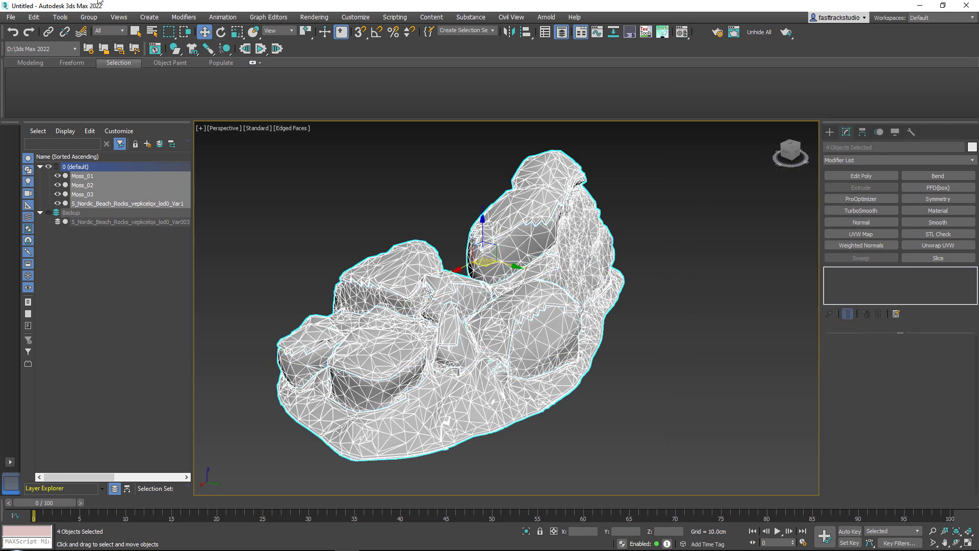
left_click(10, 17)
mouse_move(77, 167)
left_click(146, 165)
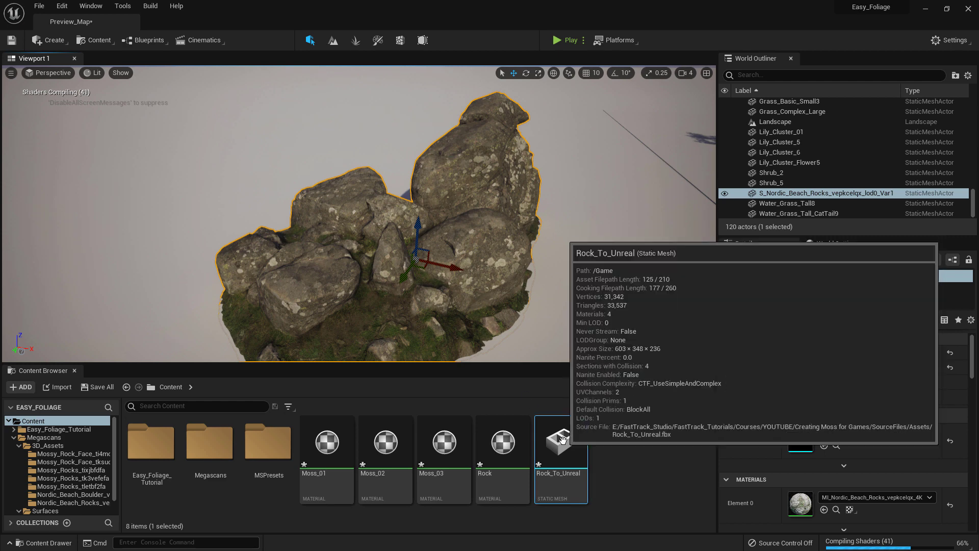
Step: In Unreal Engine, replace the static mesh of the selected Nordic beach rocks actor with the imported Rock_To_Unreal mesh
left_click_drag(561, 443, 806, 438)
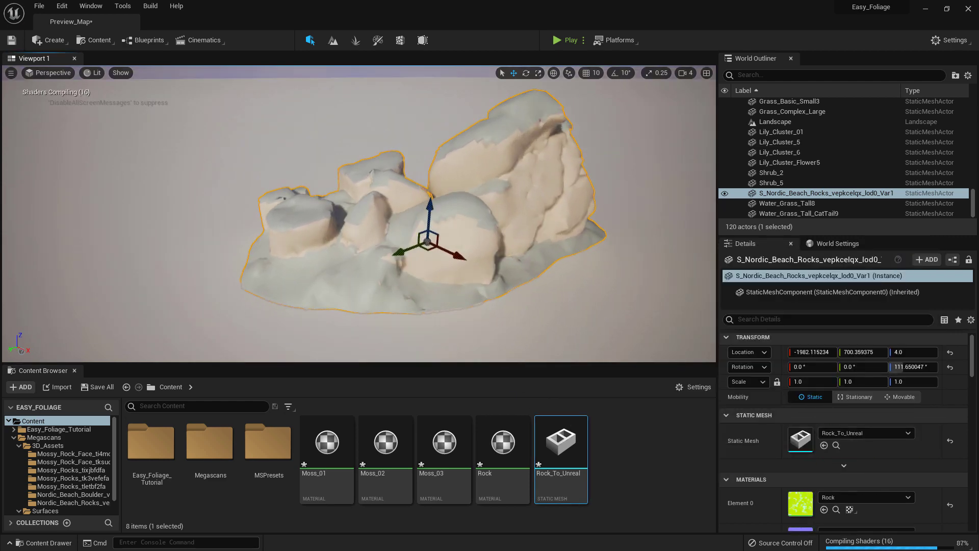
mouse_move(357, 214)
right_mouse_down()
mouse_move(337, 212)
mouse_move(377, 227)
mouse_move(359, 204)
right_mouse_up()
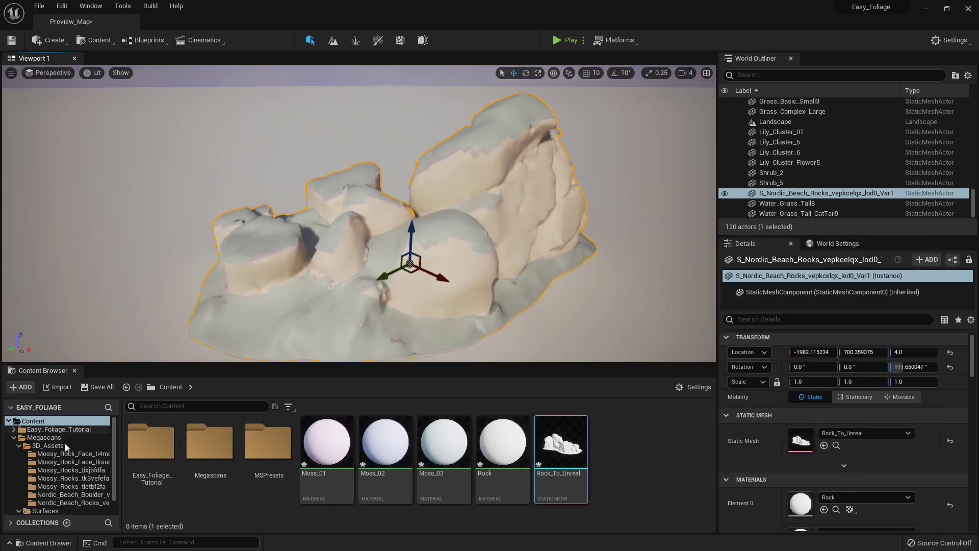
Step: Find MI_Nordic_Beach_Rocks_vepkcelqx_4K among the Megascans 3D assets and apply it to the rock surface of the placed mesh
left_click(80, 469)
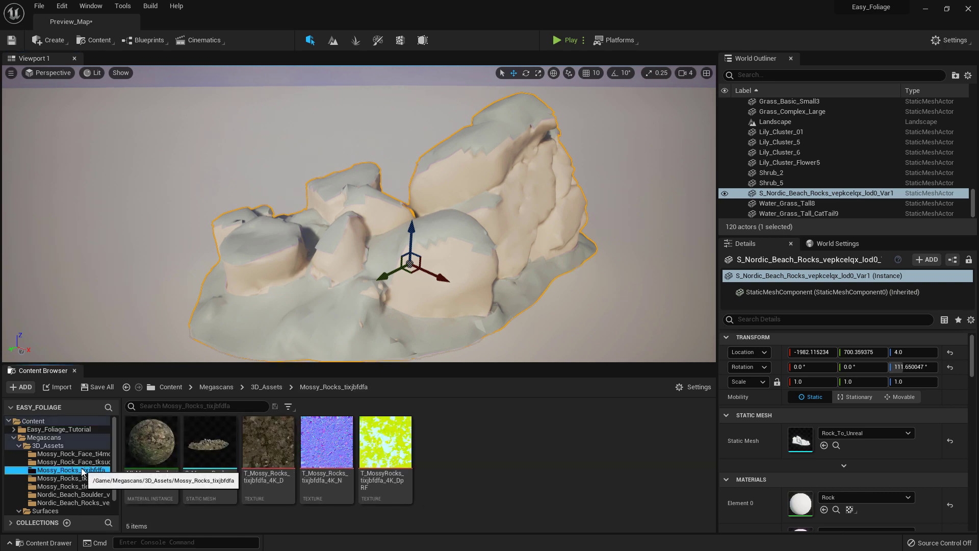
left_click(76, 477)
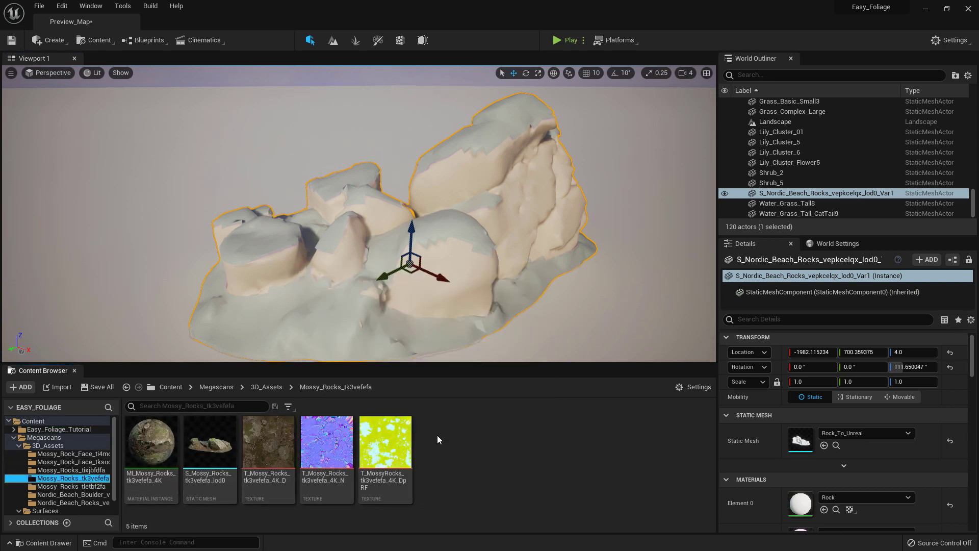
key("Down")
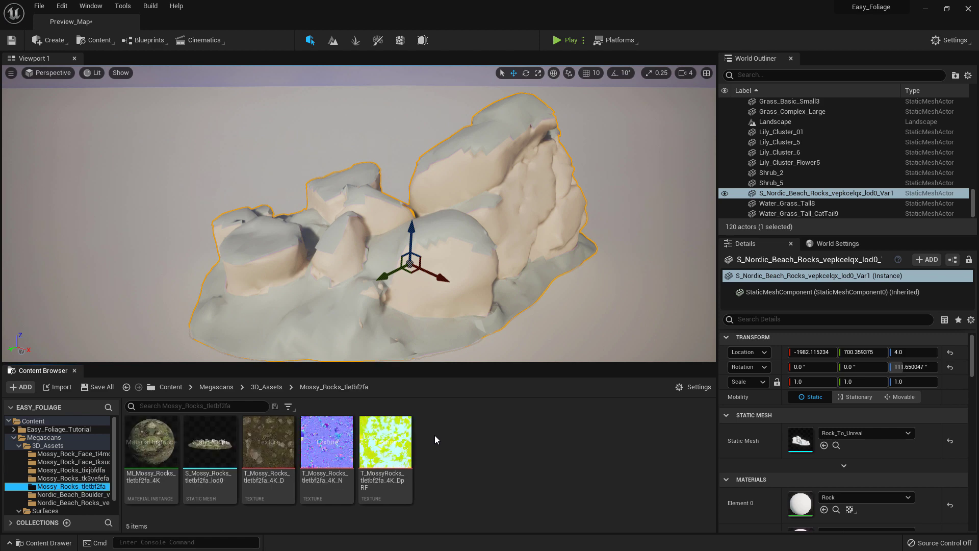
key("Down")
key("Down")
left_click(213, 452)
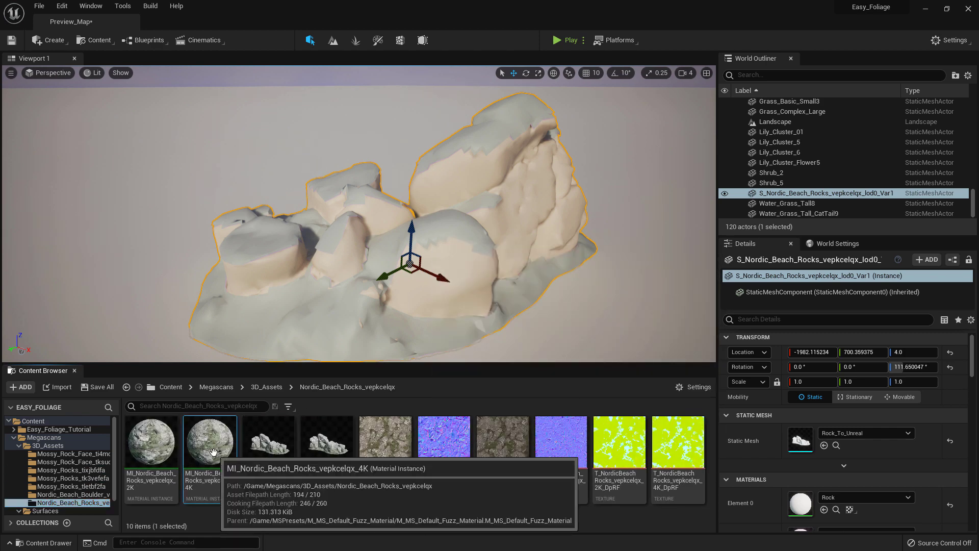
left_click_drag(213, 452, 540, 210)
right_click_drag(483, 213, 466, 242)
scroll(832, 449, "up", 1)
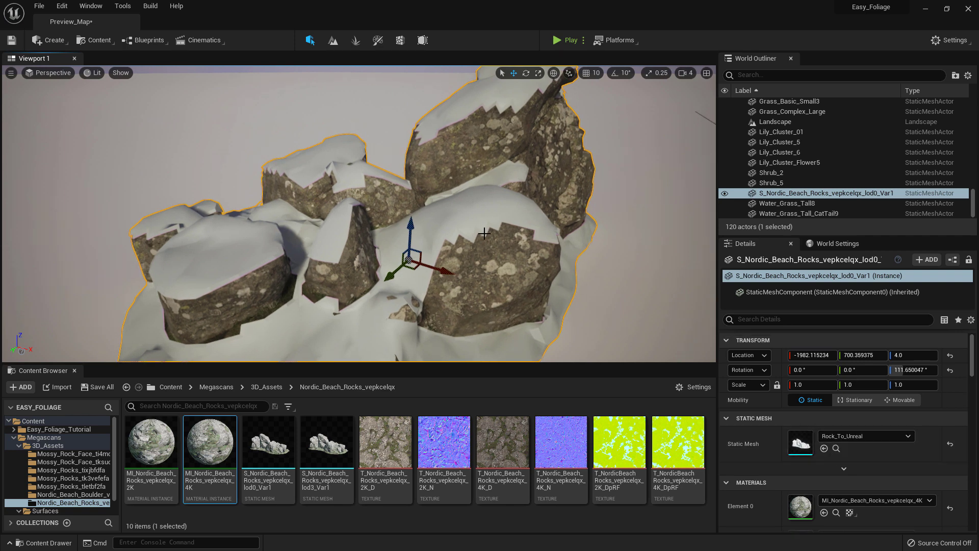
right_click_drag(394, 191, 416, 186)
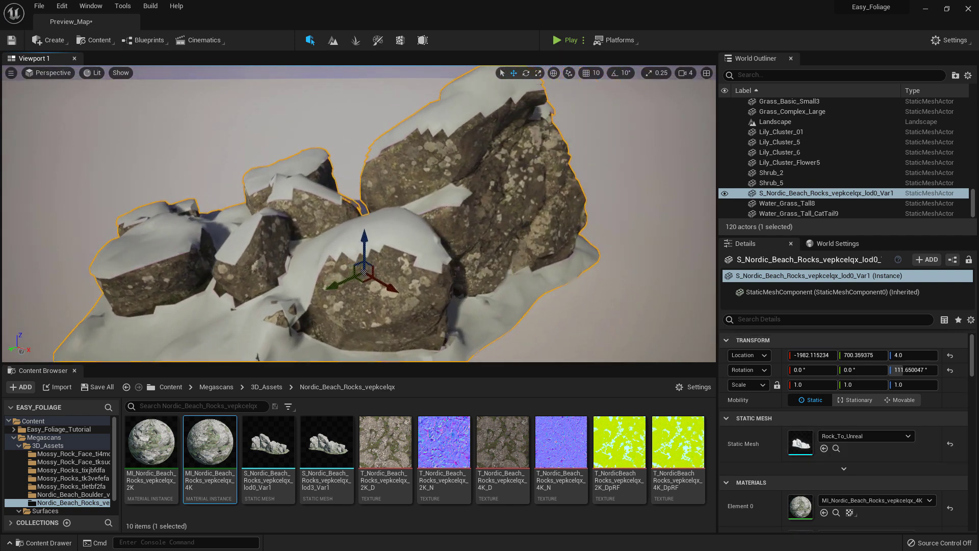
right_click_drag(469, 239, 131, 346)
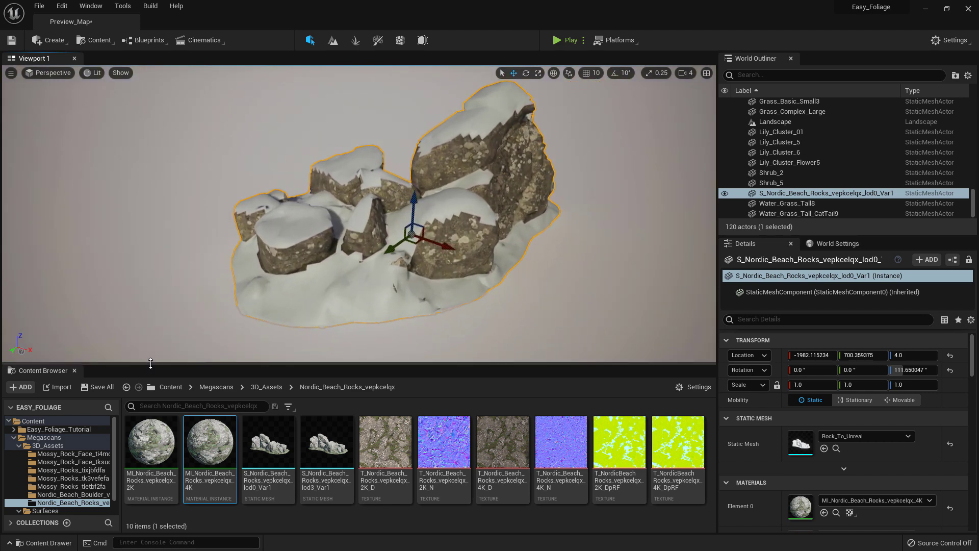
Step: Enlarge the Content Browser and its folder tree, and create a folder named Rocks inside Content
left_click_drag(150, 363, 149, 338)
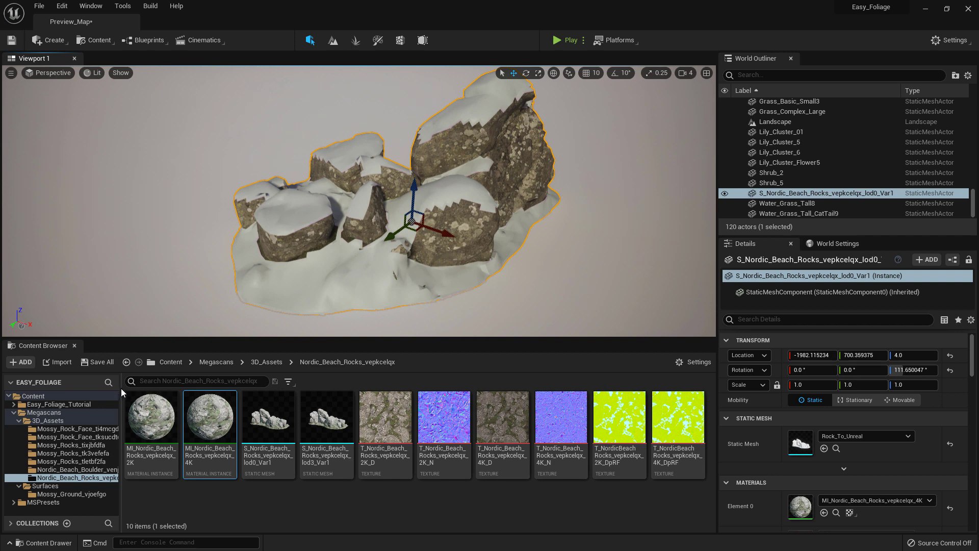
left_click_drag(120, 391, 146, 393)
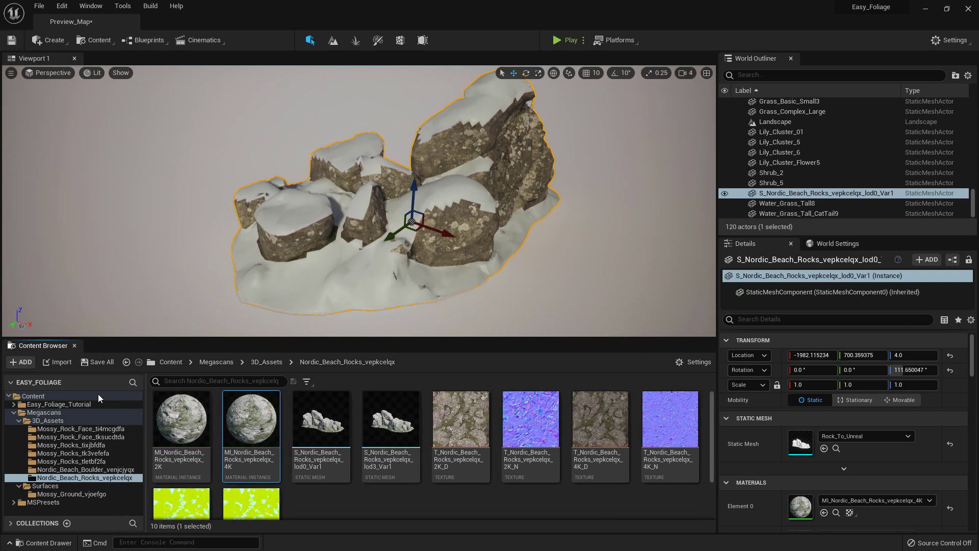
left_click(15, 413)
left_click(33, 397)
right_click(34, 397)
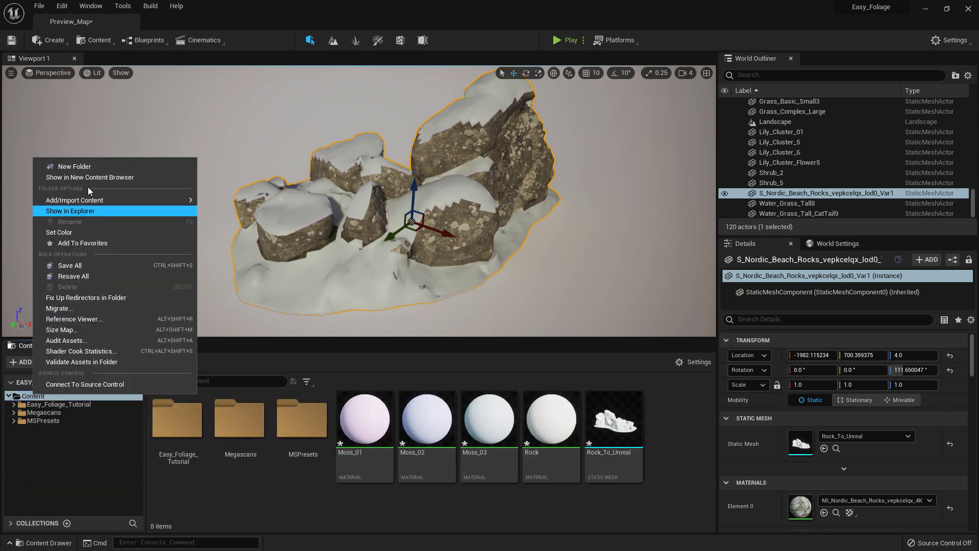
left_click(87, 171)
type("Ro")
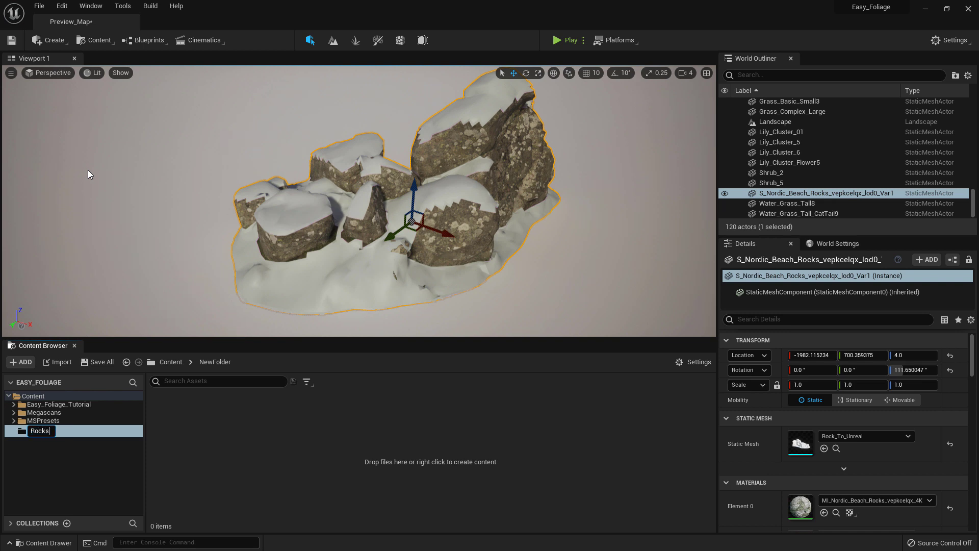
type("cks")
key("Return")
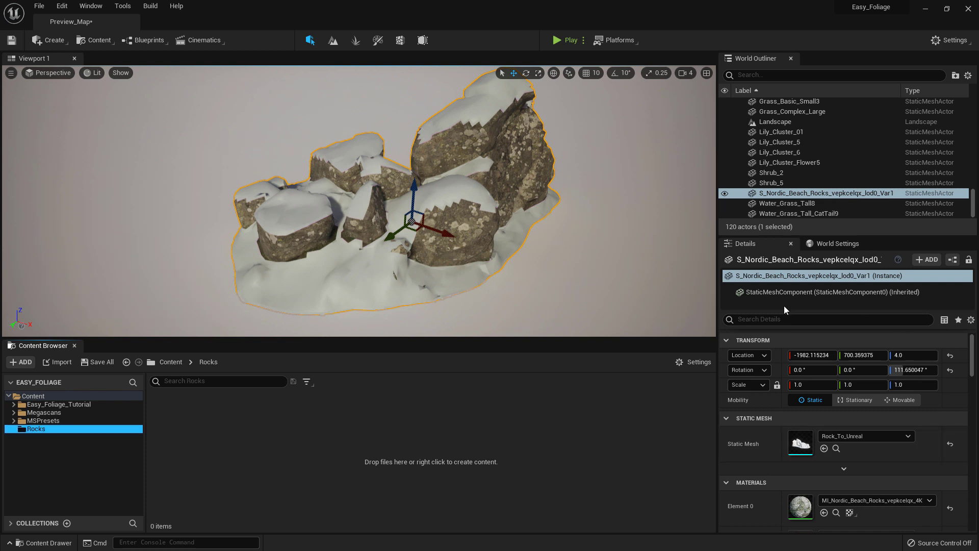
Step: Switch to Substance 3D Designer, enlarge the graph view, and delete all the default nodes from the Moss_Masks graph
right_click_drag(548, 206, 564, 205)
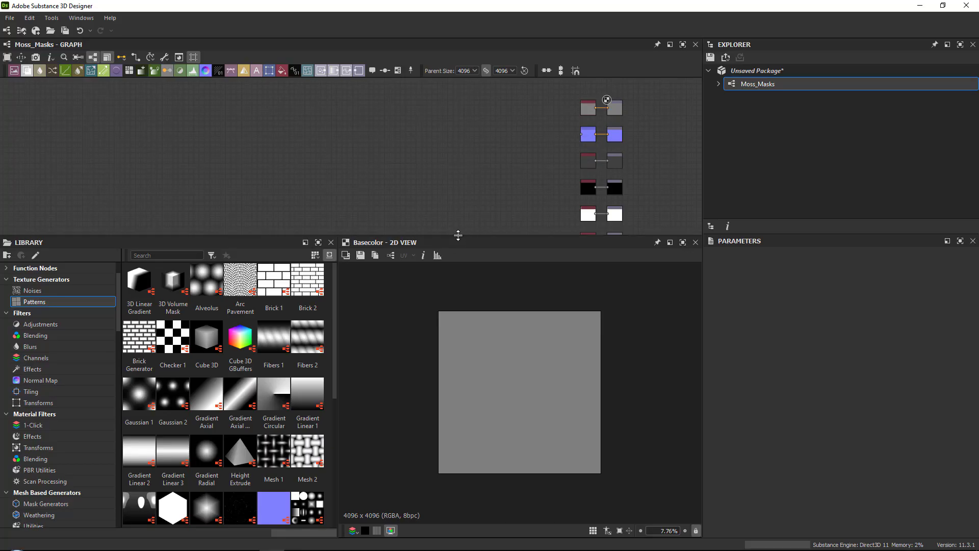
left_click_drag(458, 235, 455, 271)
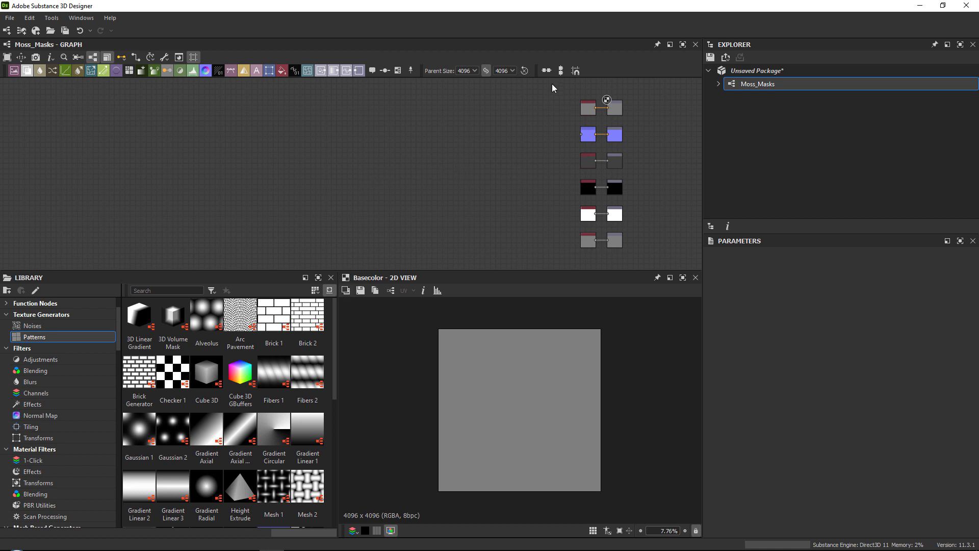
left_click_drag(549, 89, 659, 277)
key("Delete")
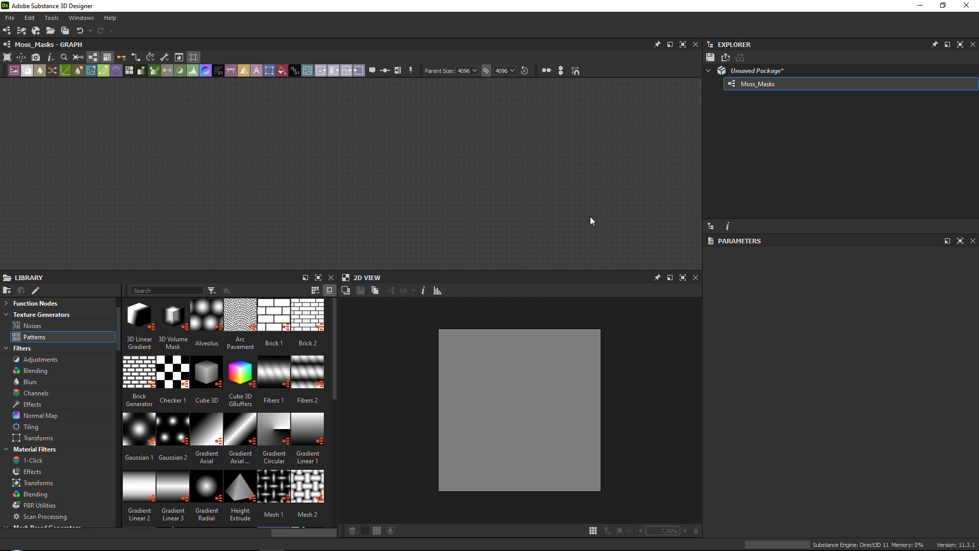
Step: Add the Dirt 1 noise from the library's Noises to the empty graph and enlarge the properties area
left_click(86, 326)
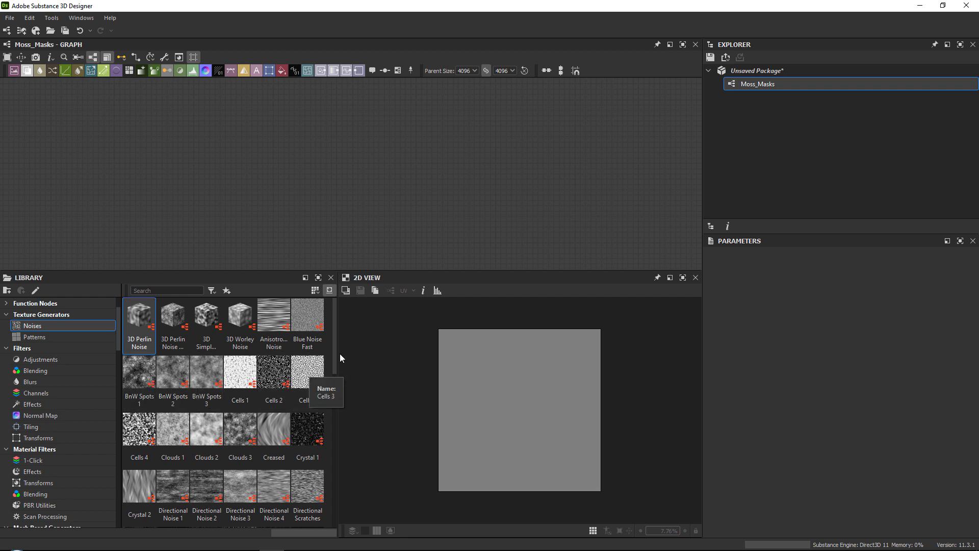
left_click_drag(335, 351, 334, 405)
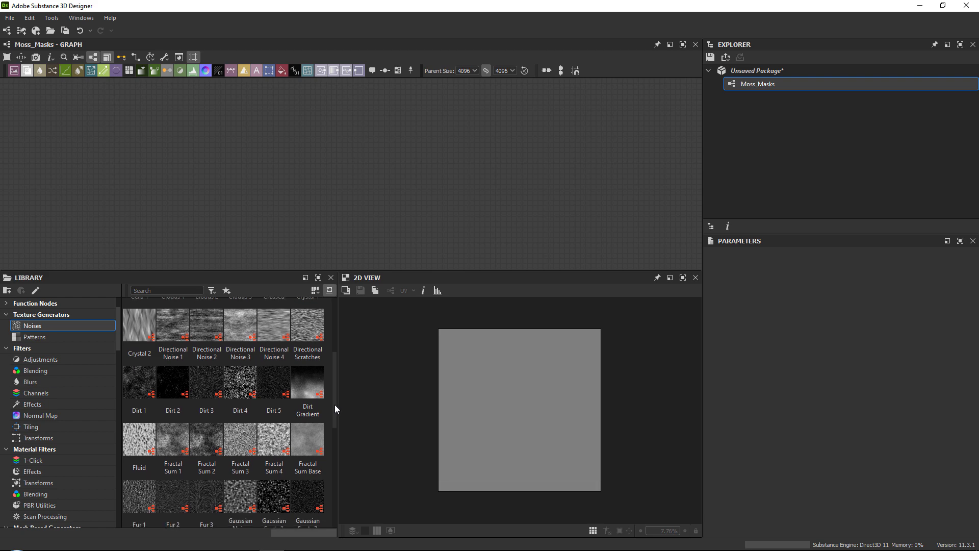
left_click_drag(146, 390, 286, 138)
scroll(546, 387, "up", 5)
scroll(342, 163, "up", 5)
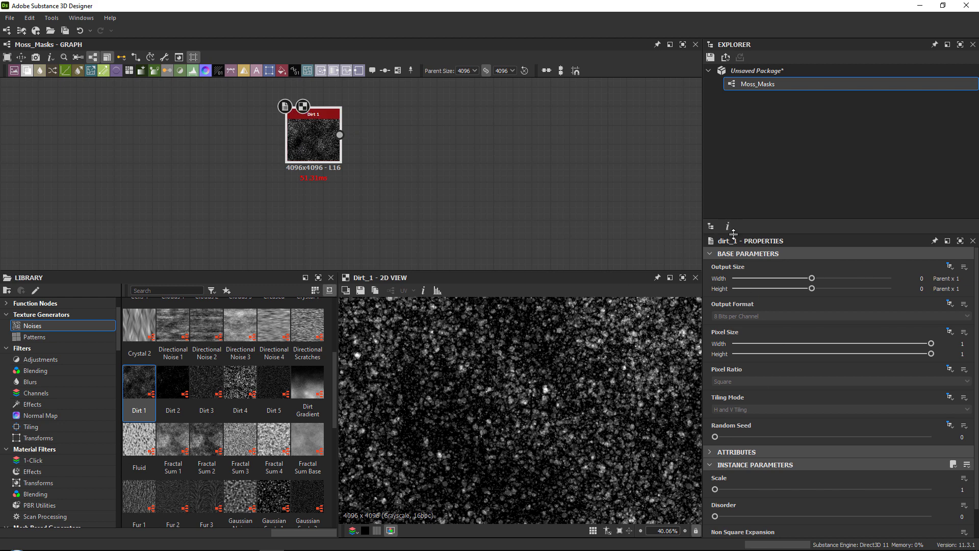
left_click_drag(738, 234, 738, 166)
scroll(501, 167, "up", 1)
middle_click_drag(501, 168, 451, 236)
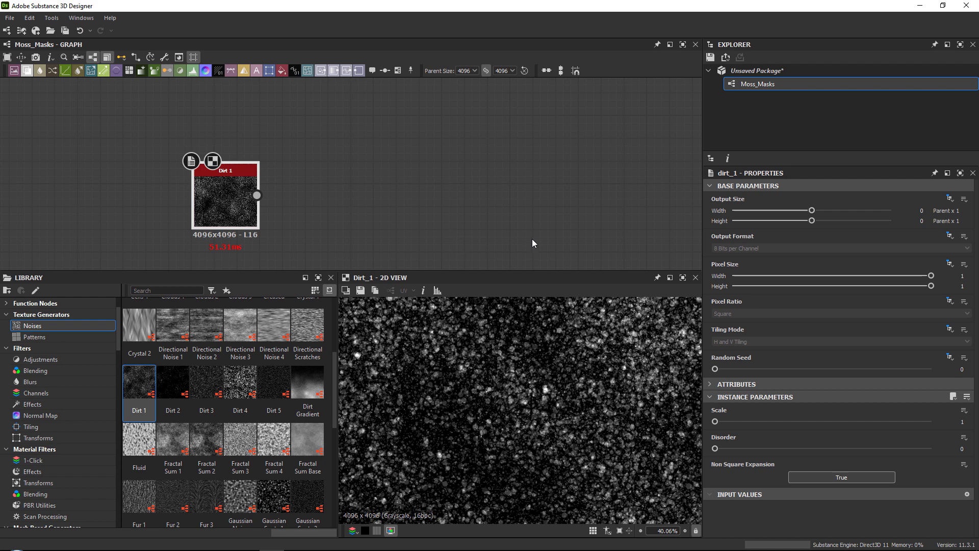
Step: Add a Transformation 2D node fed by Dirt 1 and place it above and to the right of that node
middle_click_drag(335, 220, 359, 210)
key("space")
key("Escape")
left_click_drag(359, 210, 359, 139)
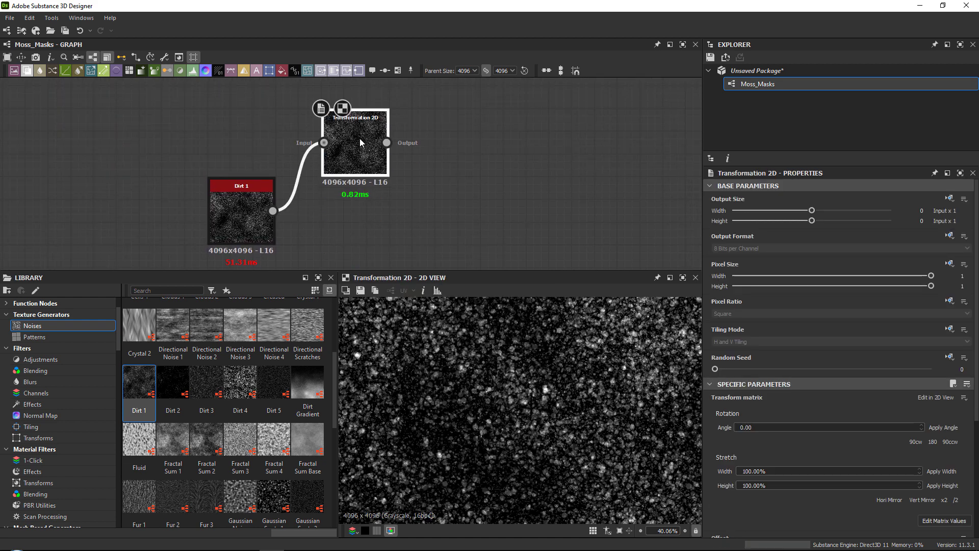
Step: Add a Blend node with Dirt 1 as background and Transformation 2D as foreground, and set its blending mode to Max (Lighten)
left_click(453, 210)
key("space")
type("blend")
key("Return")
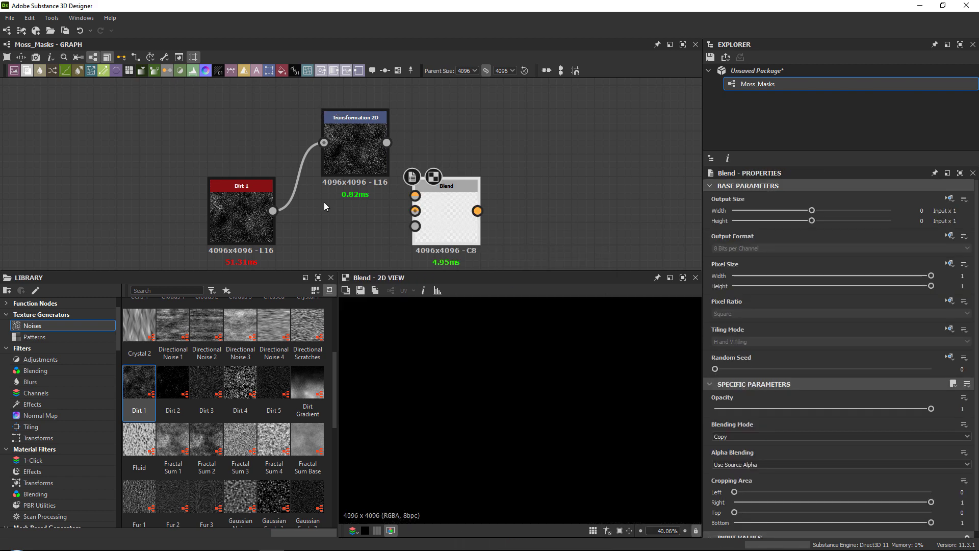
left_click_drag(273, 211, 451, 213)
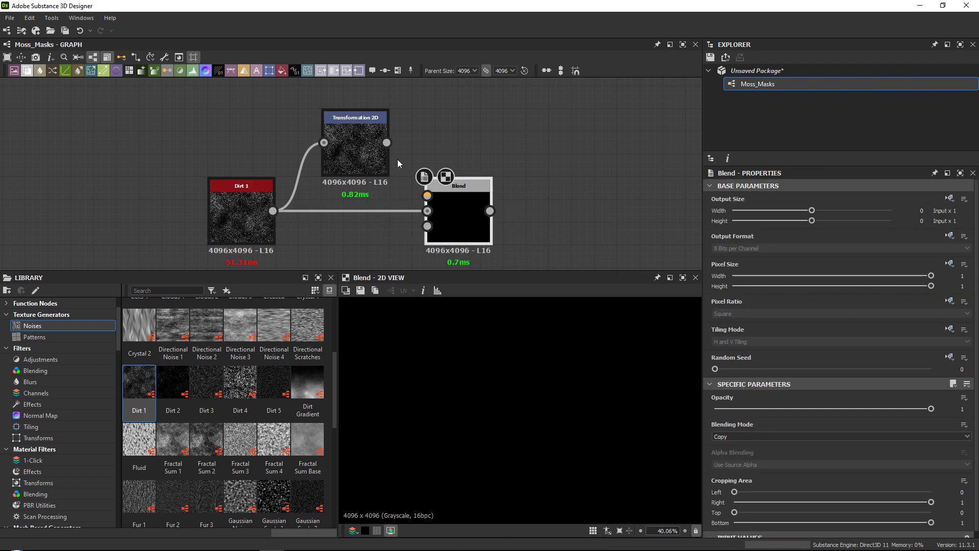
left_click_drag(387, 142, 451, 190)
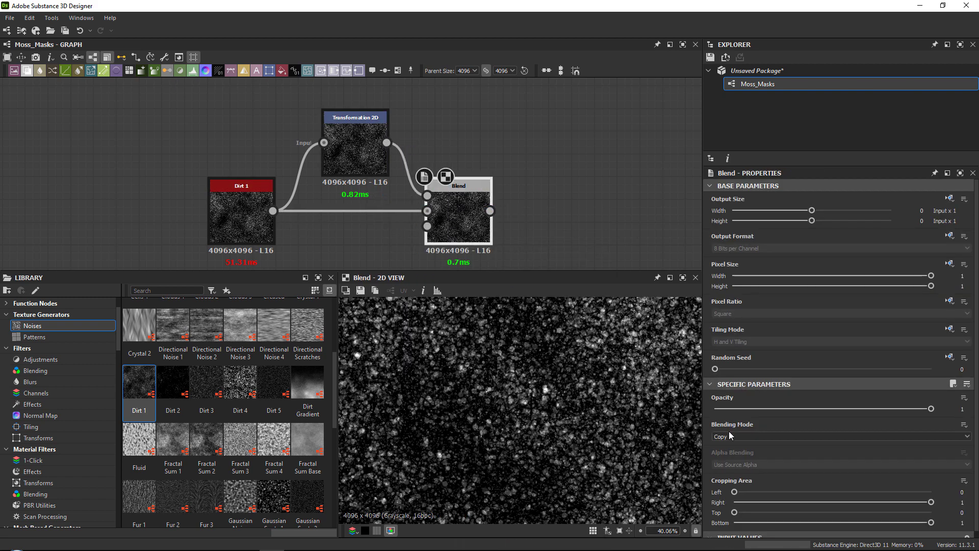
left_click(729, 436)
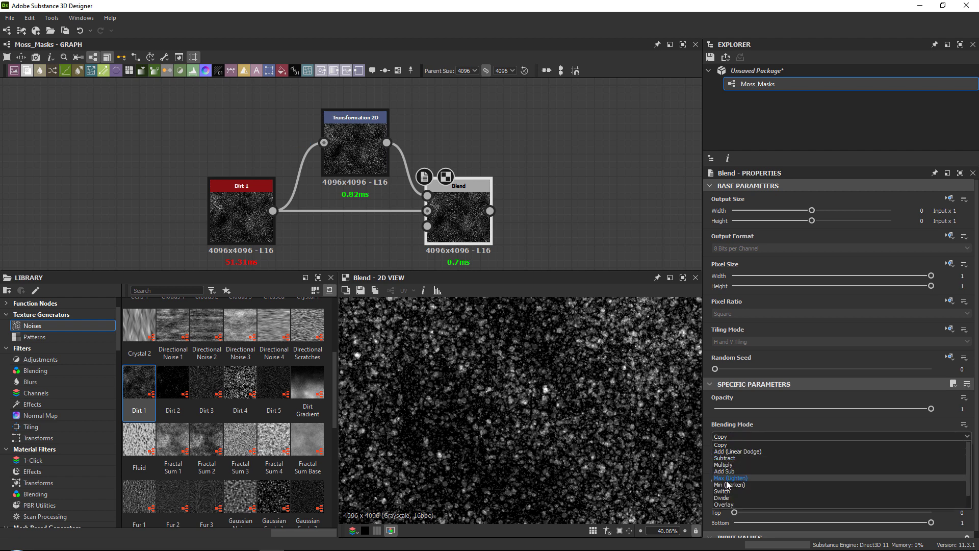
left_click(727, 478)
Step: Offset the noise in the Transformation 2D node so the blended specks become denser, and return to the Blend node
double_click(368, 150)
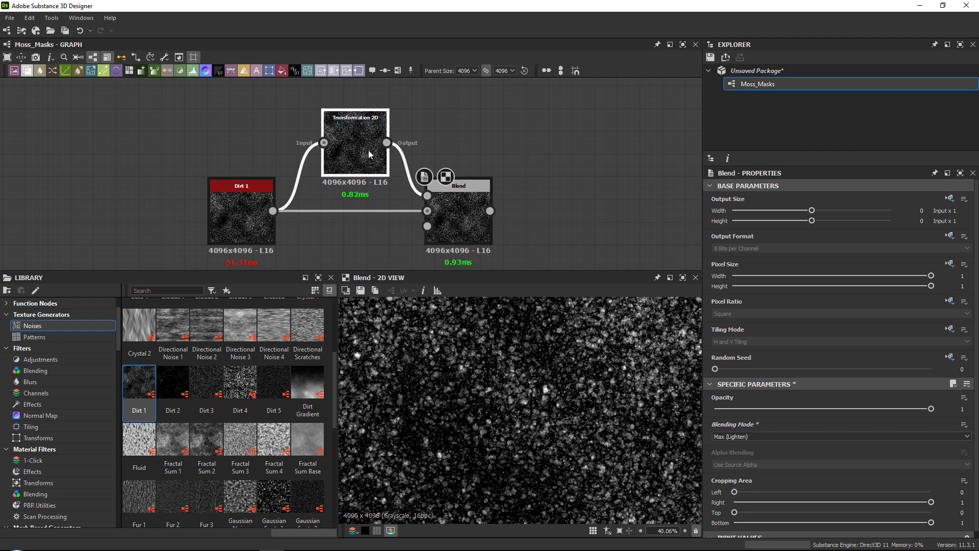
left_click_drag(512, 393, 502, 414)
scroll(510, 403, "up", 5)
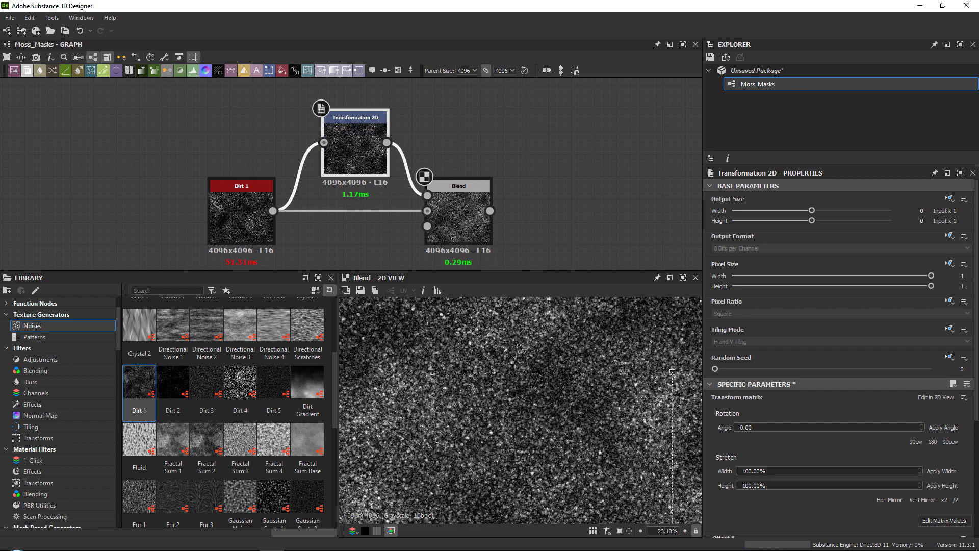
left_click(457, 210)
Step: Add a Histogram Scan node below the Blend node, and place a duplicate of it underneath
scroll(457, 210, "down", 3)
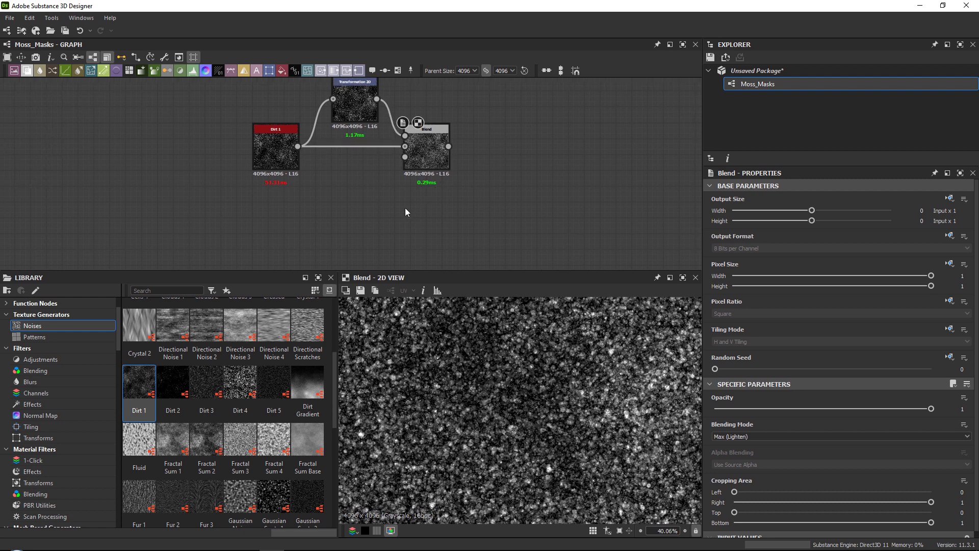
key("space")
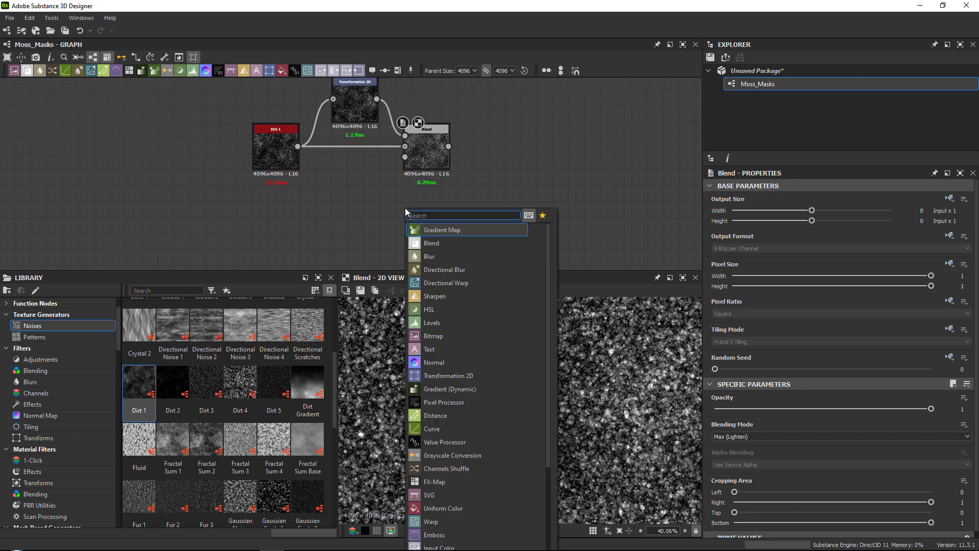
type("his")
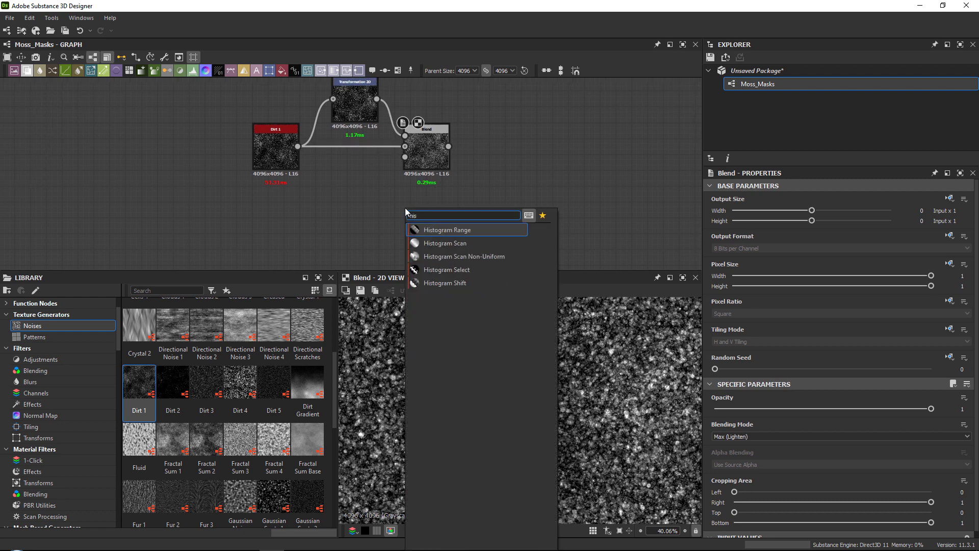
key("Down")
key("Return")
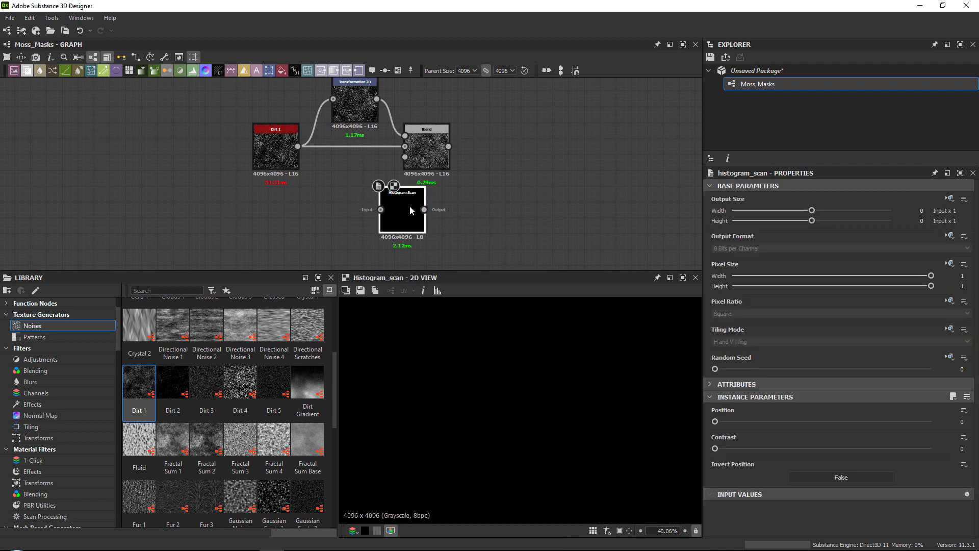
left_click_drag(409, 207, 442, 209)
middle_click_drag(457, 231, 467, 155)
key("ctrl+d")
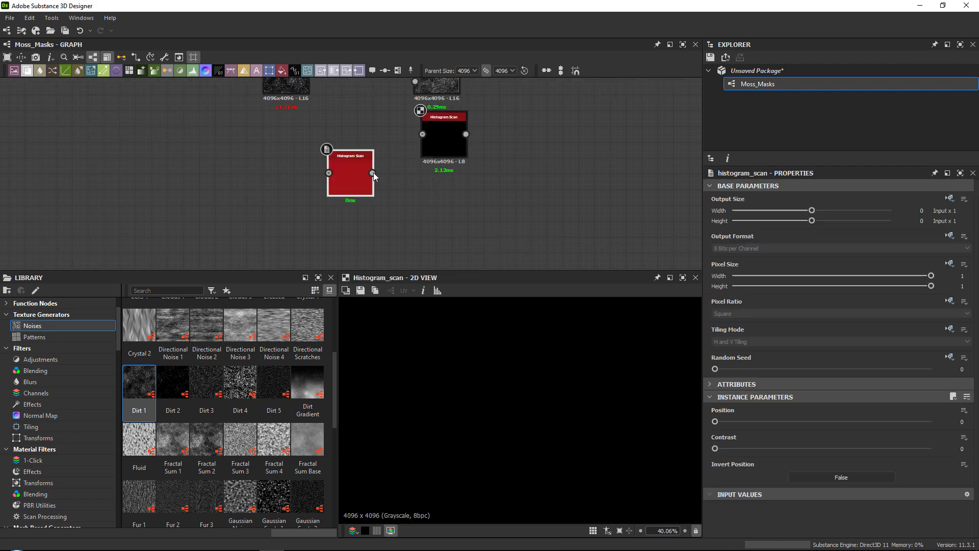
left_click_drag(373, 172, 452, 195)
Step: Connect Dirt 1 to the upper Histogram Scan and set its position to 0.45 and contrast to 0.08
middle_click_drag(375, 144, 372, 194)
left_click_drag(305, 121, 431, 186)
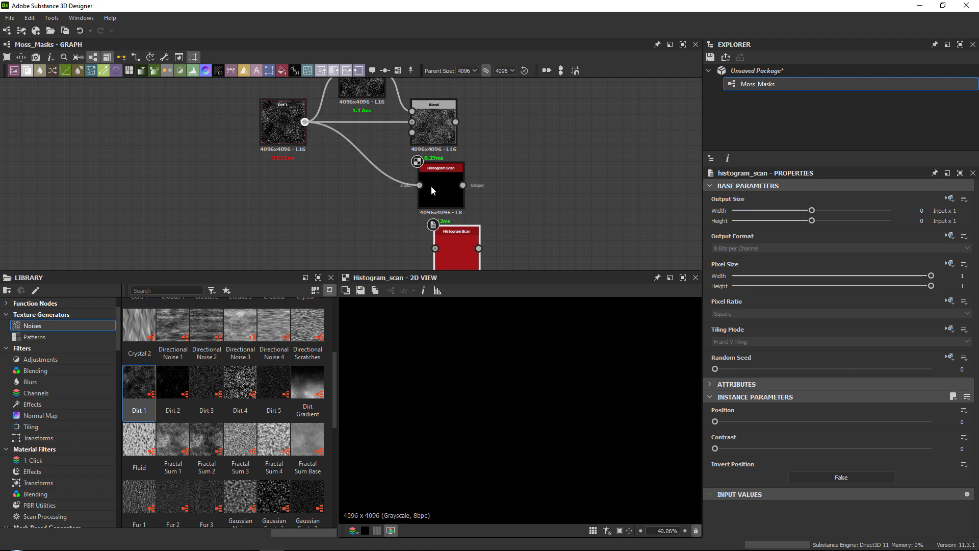
left_click(433, 186)
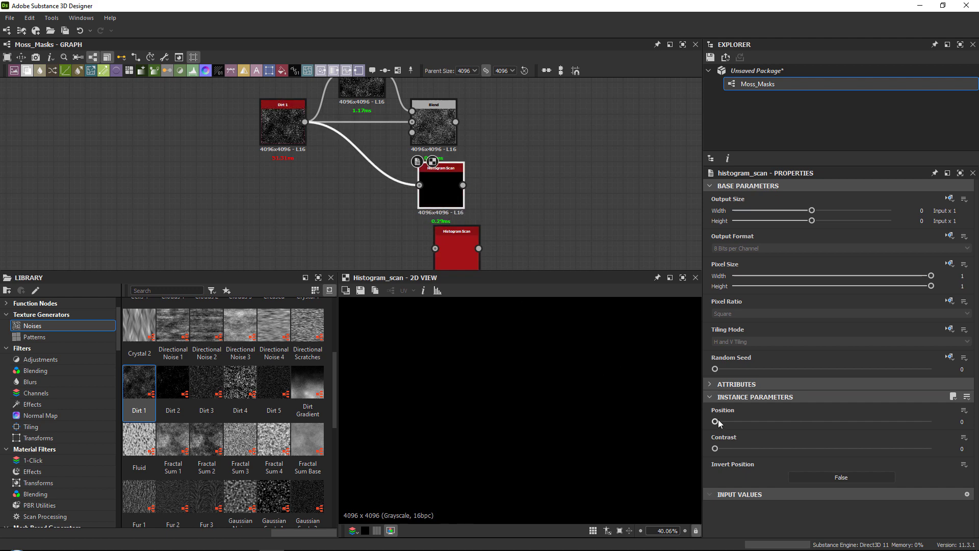
left_click_drag(717, 421, 813, 409)
left_click_drag(721, 448, 731, 448)
Step: Compare the speck density of the Blend, Dirt 1 and upper Histogram Scan outputs
left_click(428, 120)
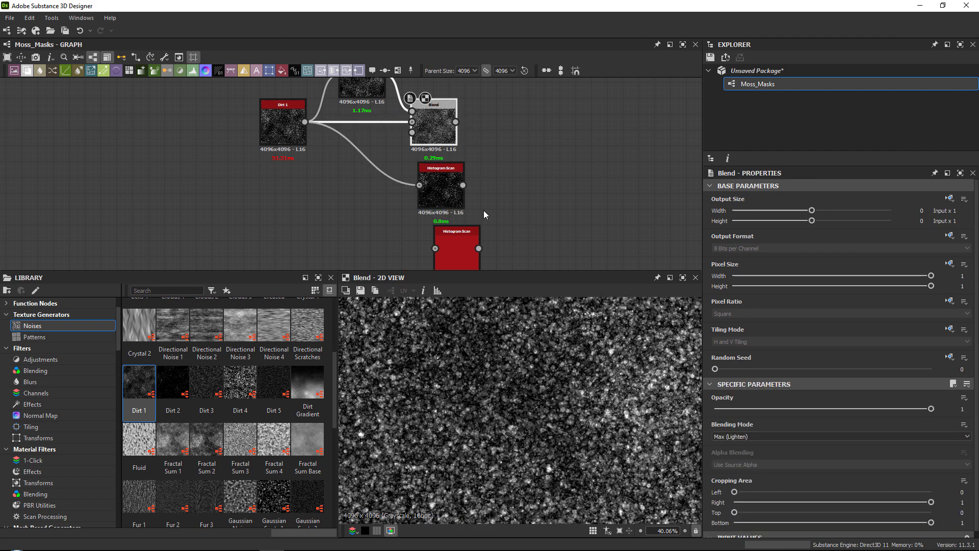
left_click(451, 198)
middle_click_drag(482, 210, 476, 164)
middle_click_drag(428, 118, 428, 171)
double_click(286, 134)
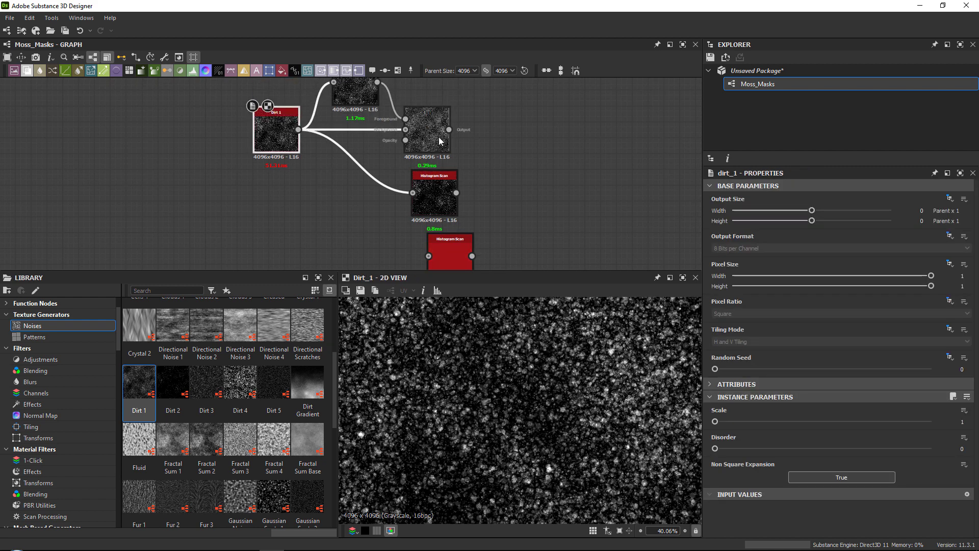
left_click(441, 120)
left_click(441, 186)
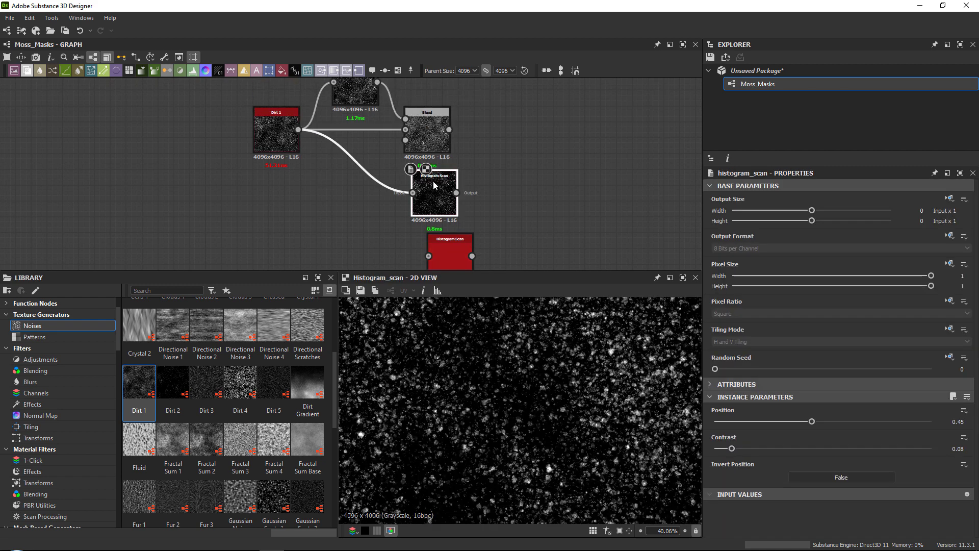
left_click_drag(433, 182, 433, 183)
middle_click_drag(442, 190, 457, 151)
Step: Align the lower Histogram Scan beneath the upper one and connect Dirt 1 to its input
left_click_drag(463, 202, 450, 201)
middle_click_drag(385, 149, 380, 172)
left_click_drag(308, 114, 423, 241)
left_click(454, 240)
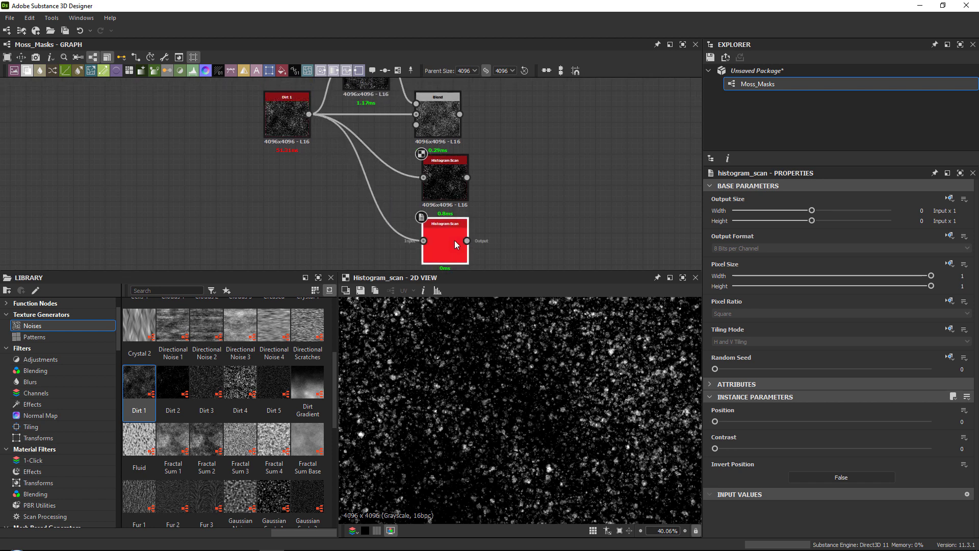
Step: Set the lower Histogram Scan's position to 0.34, and line up both Histogram Scan nodes under the Blend node
double_click(455, 240)
left_click_drag(720, 423, 773, 422)
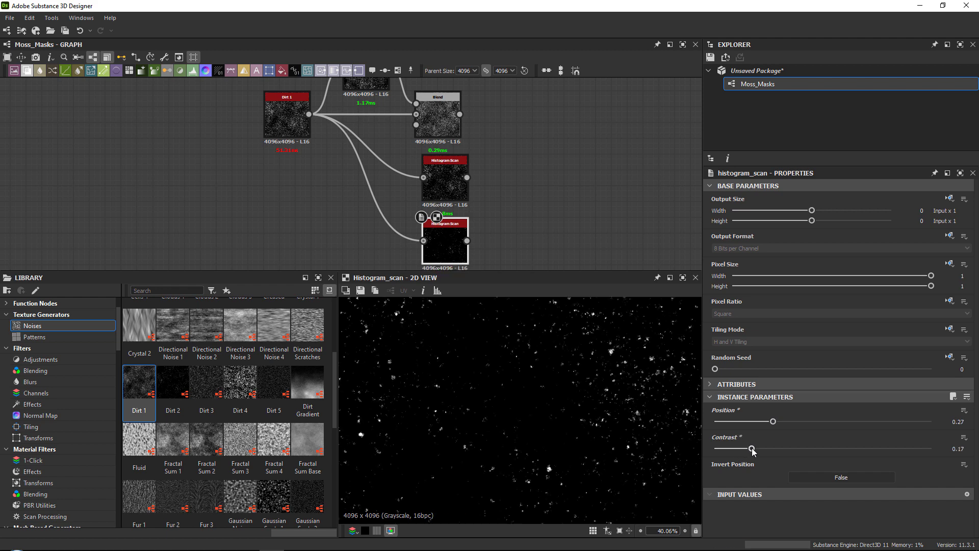
mouse_move(774, 422)
left_mouse_down()
mouse_move(800, 422)
mouse_move(788, 422)
left_mouse_up()
left_click(445, 184)
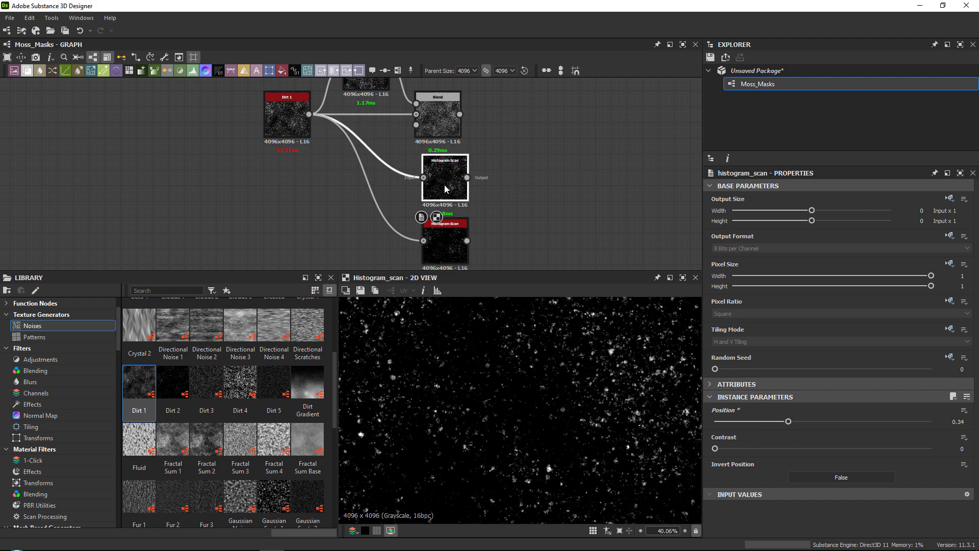
left_click_drag(445, 253, 437, 253)
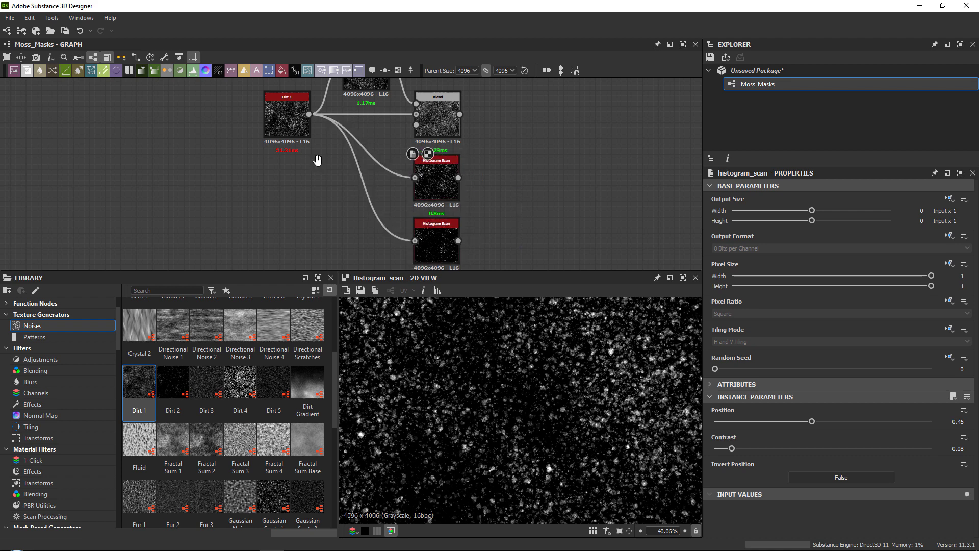
Step: Copy the Dirt 1 node and place two copies in a column below the original
middle_click_drag(317, 159, 373, 180)
left_click(338, 134)
key("ctrl+v")
left_click_drag(348, 177, 343, 257)
key("ctrl+v")
Step: Vary the random seeds of the two Dirt 1 copies, using 3 for the lowest, and connect each copy to its own Histogram Scan
double_click(343, 183)
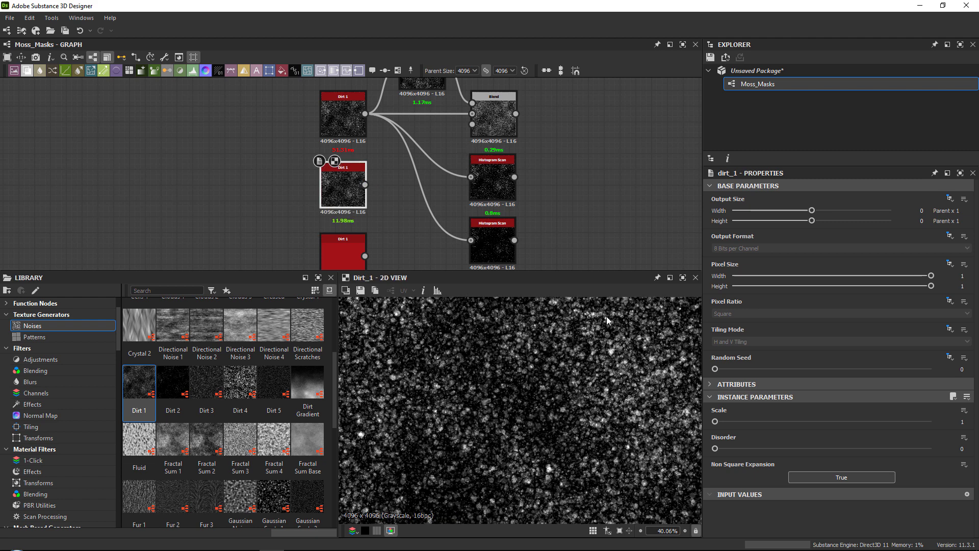
left_click_drag(717, 369, 779, 368)
double_click(353, 262)
left_click_drag(364, 185, 481, 170)
left_click_drag(365, 256, 487, 238)
middle_click_drag(505, 120, 484, 133)
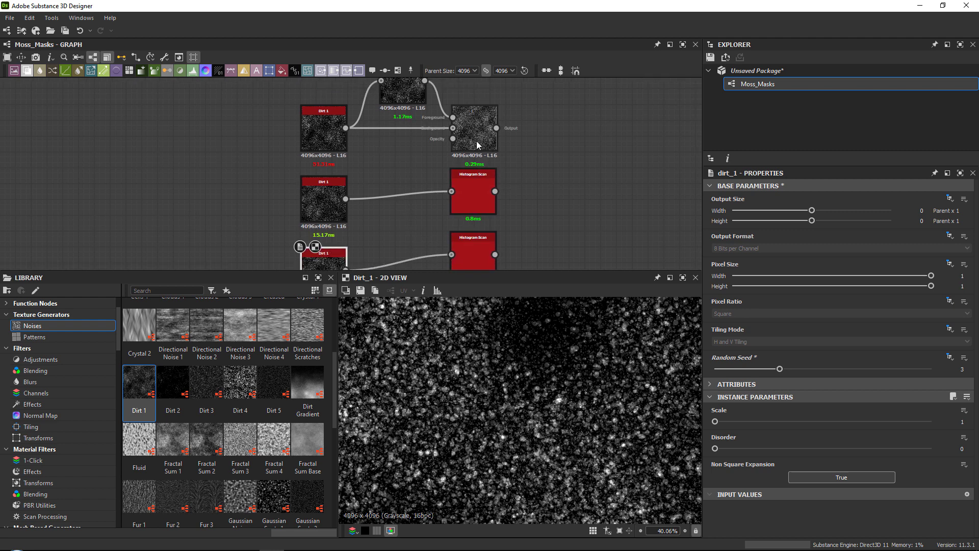
Step: Preview the Blend output and both Histogram Scan outputs to compare the three mask densities
double_click(485, 133)
scroll(483, 130, "up", 3)
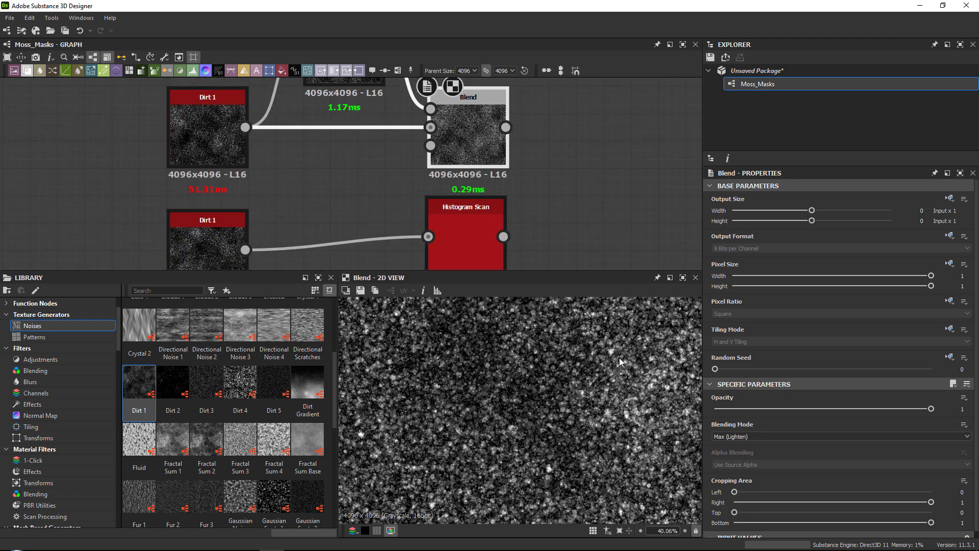
scroll(541, 235, "down", 3)
middle_click_drag(528, 215, 456, 173)
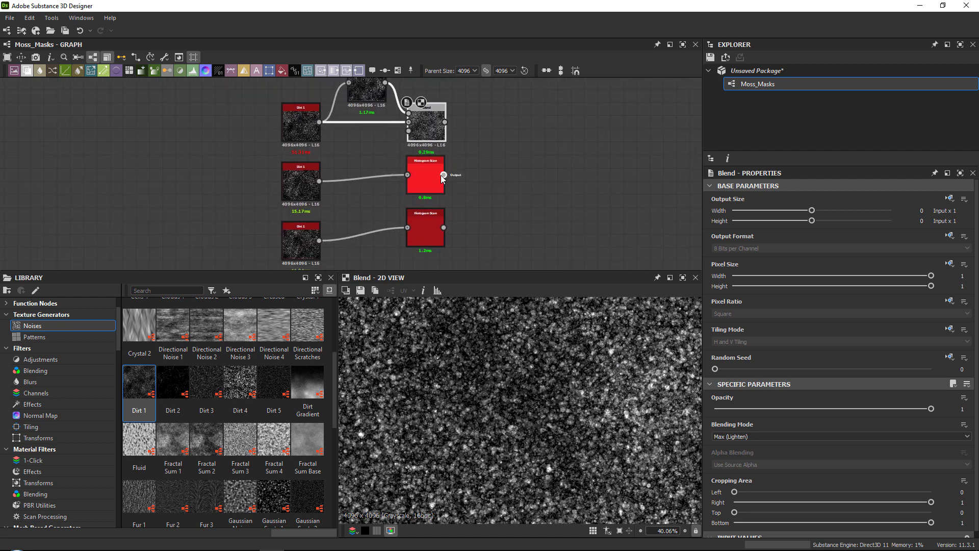
double_click(430, 176)
double_click(429, 226)
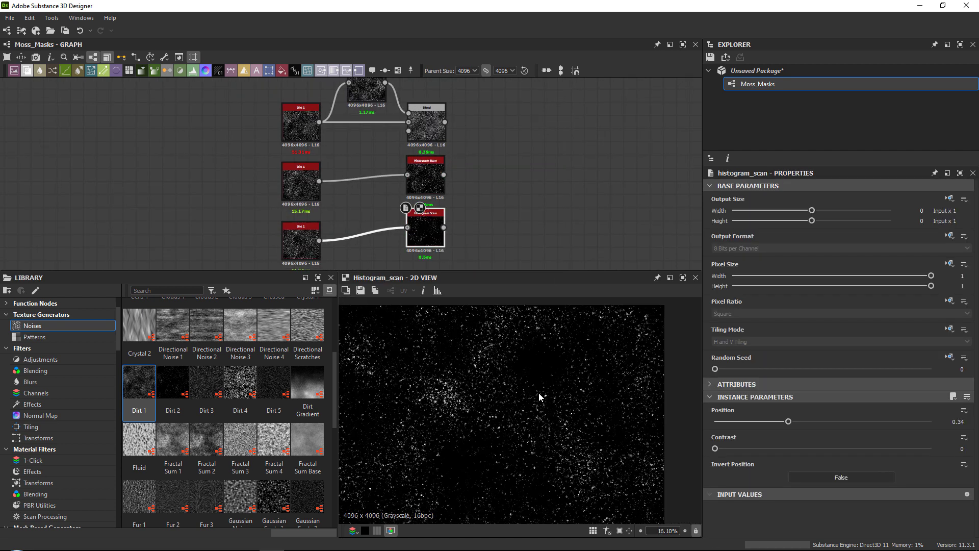
Step: Add an Output node to the right of the Blend node
scroll(430, 191, "down", 1)
middle_click_drag(521, 157, 426, 168)
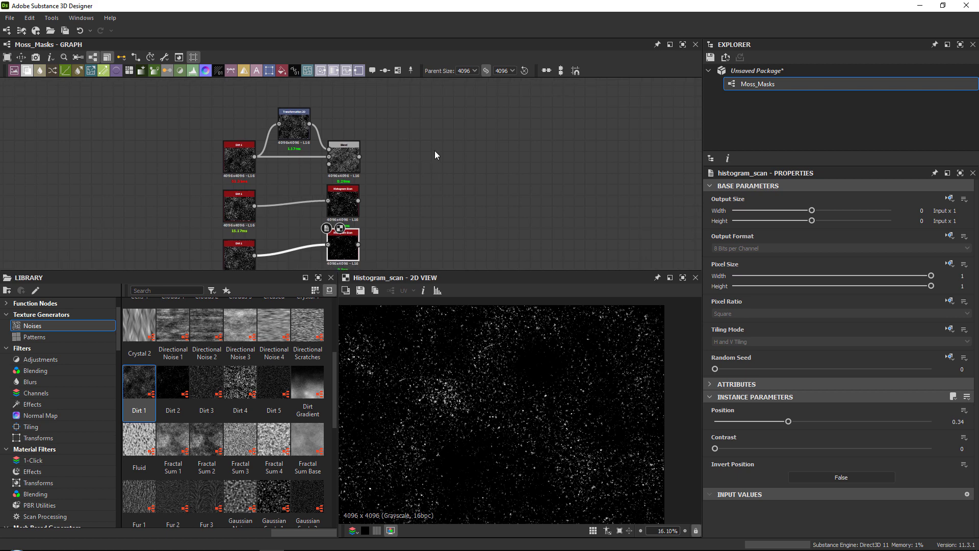
left_click(435, 151)
key("space")
type("output")
key("Return")
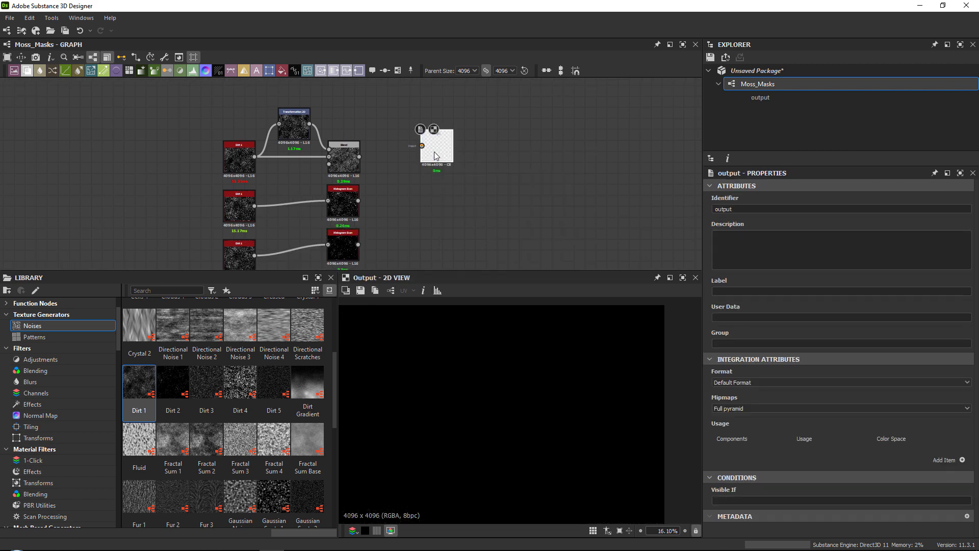
left_click_drag(436, 156, 435, 163)
key("ctrl+c")
key("ctrl+v")
key("Delete")
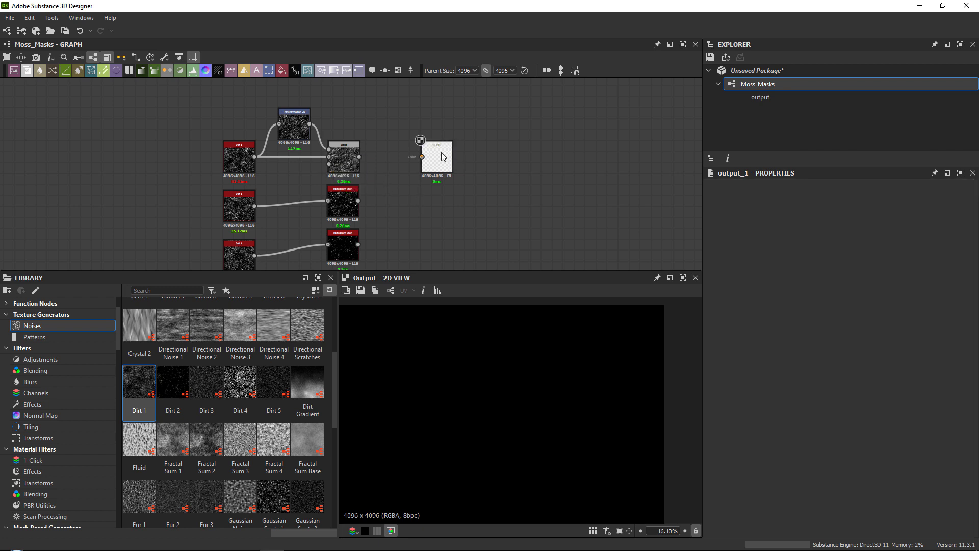
Step: Set both the identifier and the label of the output node to Moss_Mask_01
type("M")
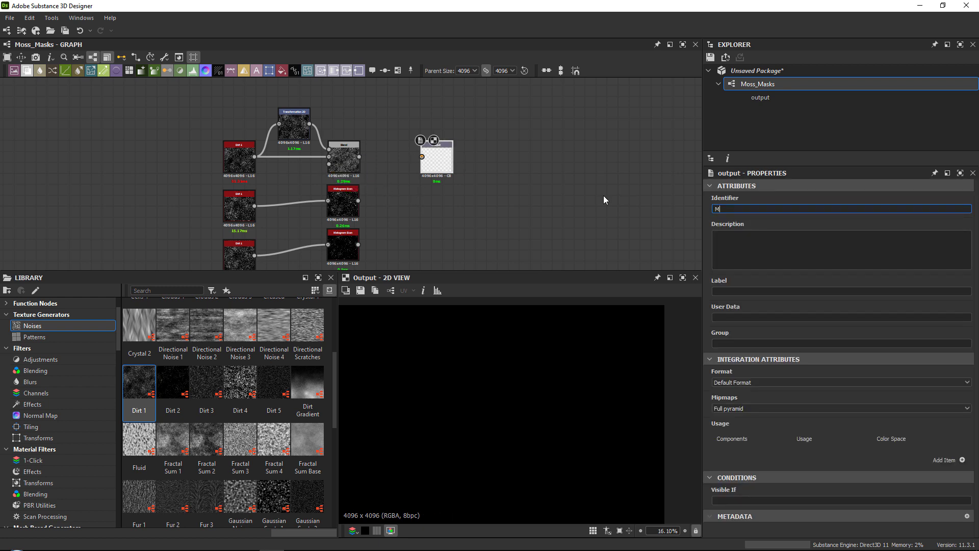
type("oss_Mask_01")
key("ctrl+a")
key("ctrl+c")
left_click(741, 292)
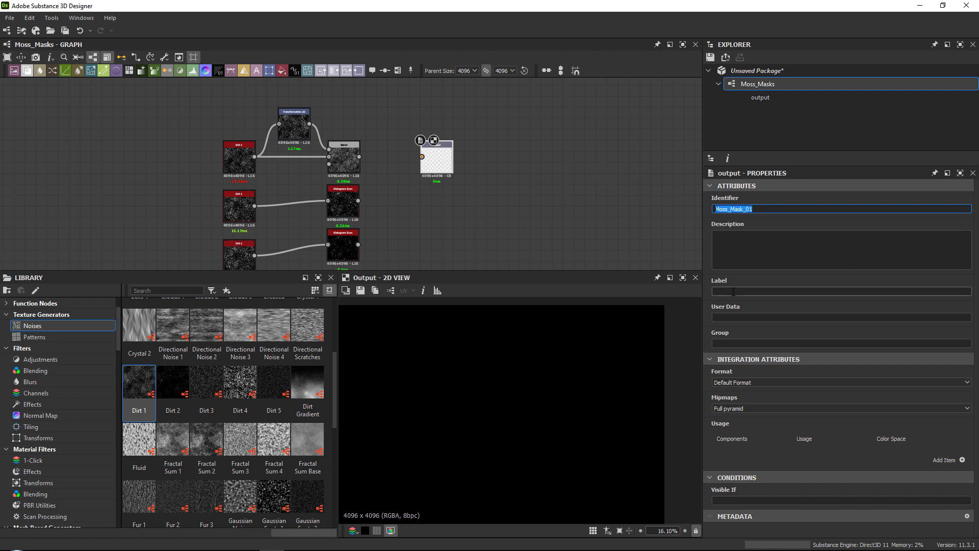
key("ctrl+v")
Step: Duplicate the Moss_Mask_01 output node twice and stack the copies below it, alongside the two Histogram Scan nodes
left_click_drag(435, 164, 436, 153)
key("ctrl+c")
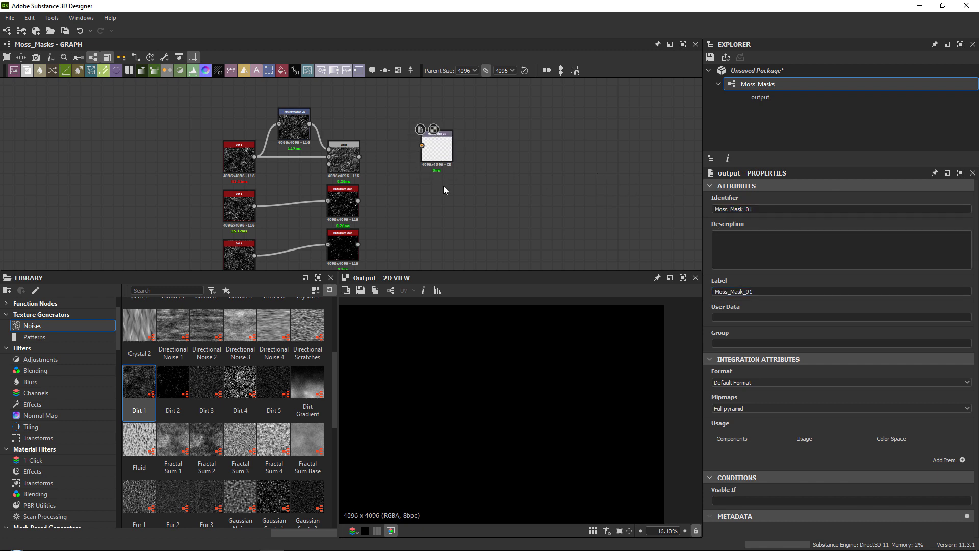
key("ctrl+v")
left_click_drag(360, 180, 448, 208)
key("ctrl+v")
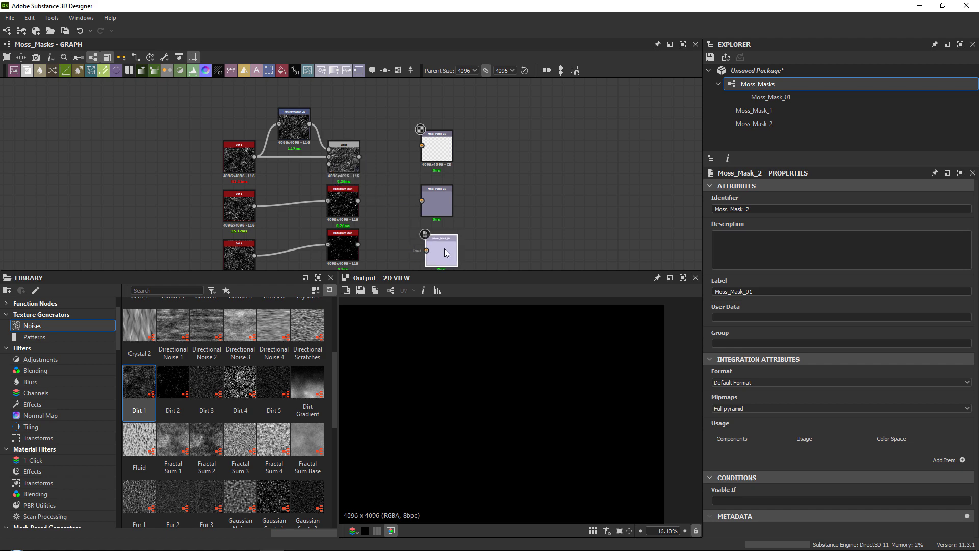
Step: Connect the Blend node to the uppermost output and each Histogram Scan to the output node beside it
left_click_drag(360, 156, 422, 145)
left_click_drag(357, 202, 428, 207)
left_click(343, 249)
left_click_drag(358, 245, 422, 250)
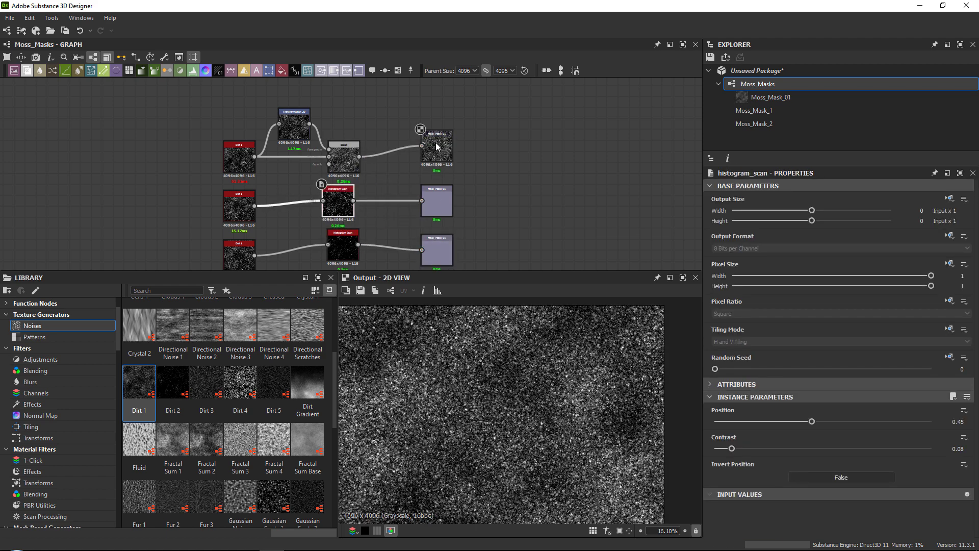
Step: Set the middle output's identifier to Moss_Mask__02 and edit its label, and set the lowest output's identifier and label to Moss_Mask_03
left_click(437, 150)
left_click(761, 209)
left_click(437, 204)
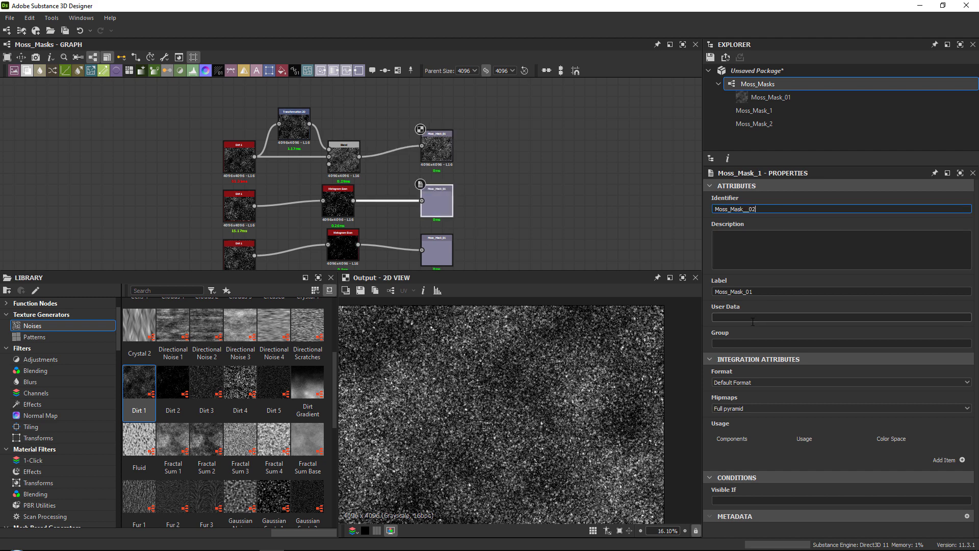
left_click(762, 291)
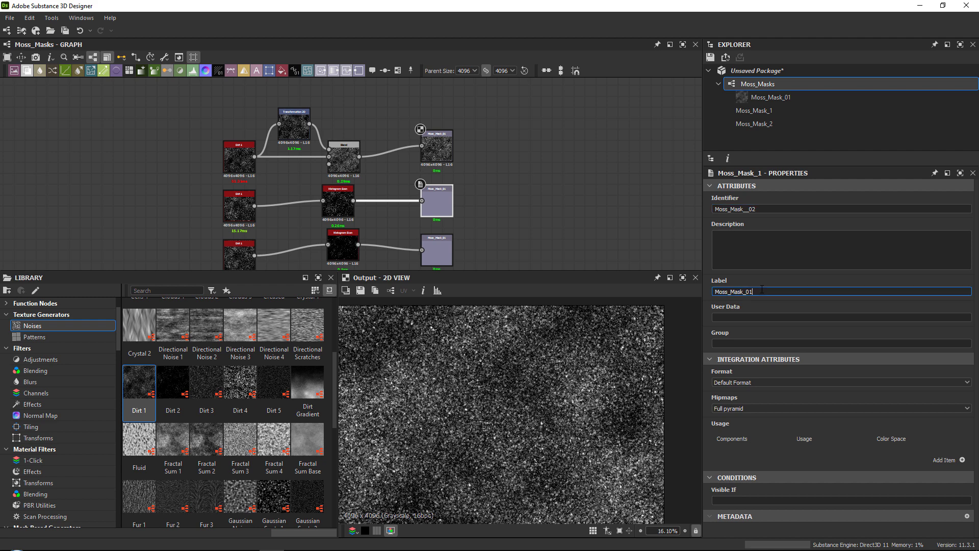
left_click(452, 251)
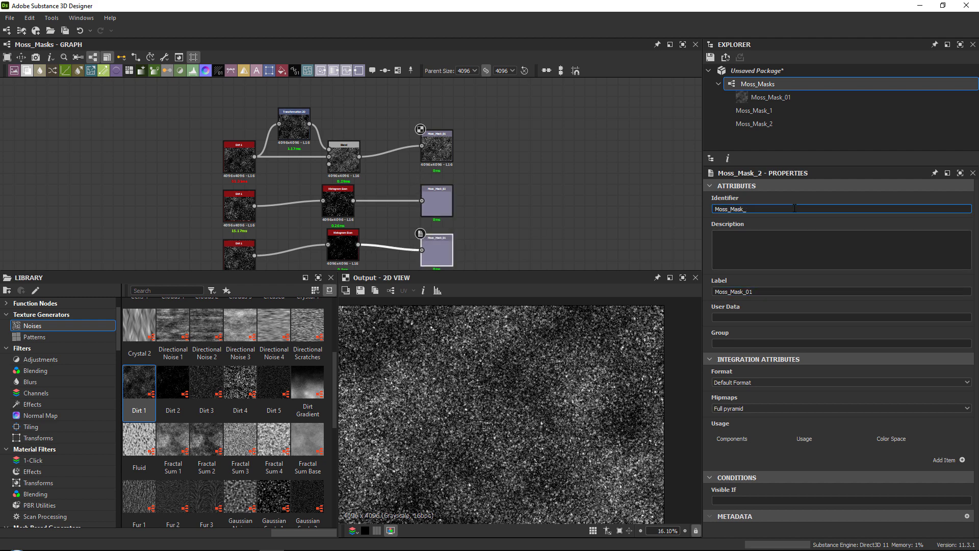
left_click(776, 290)
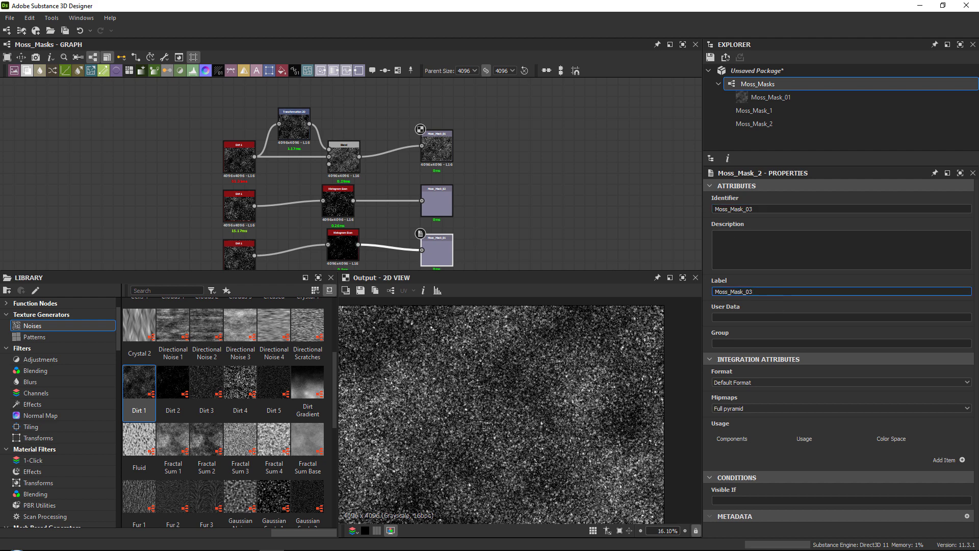
Step: Switch to Unreal and create a new material named Moss_Master in the Rocks folder
key("alt+Tab")
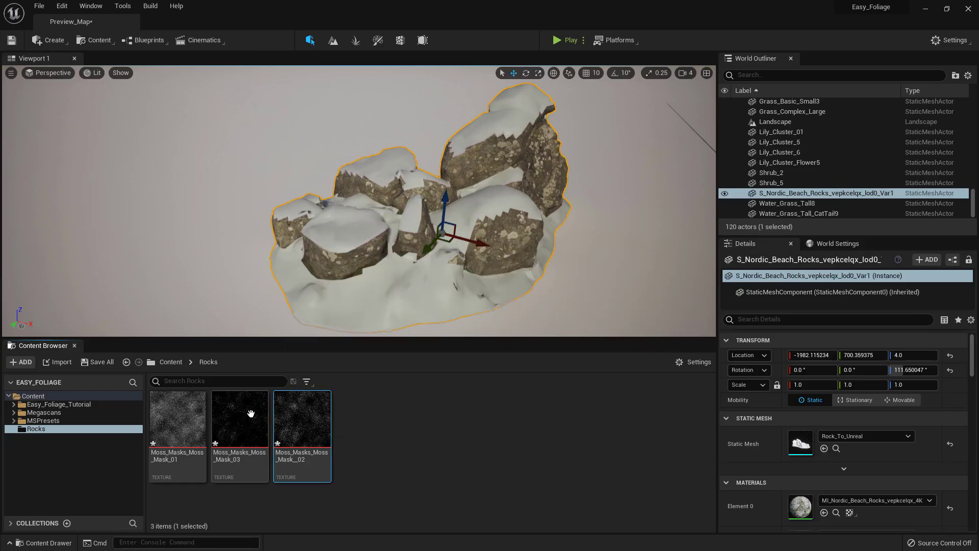
left_click(184, 413)
right_click_drag(229, 285, 258, 302)
key("w")
right_click(424, 413)
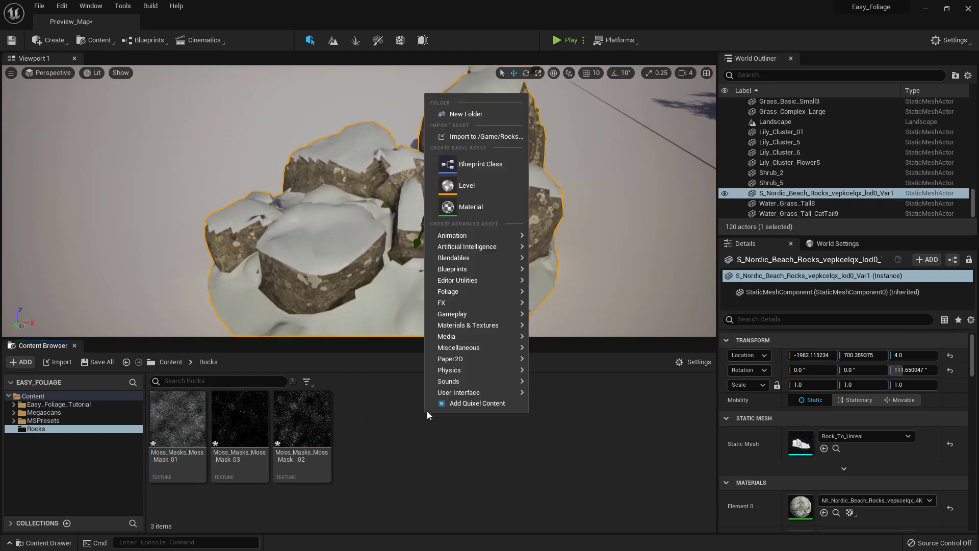
left_click(477, 209)
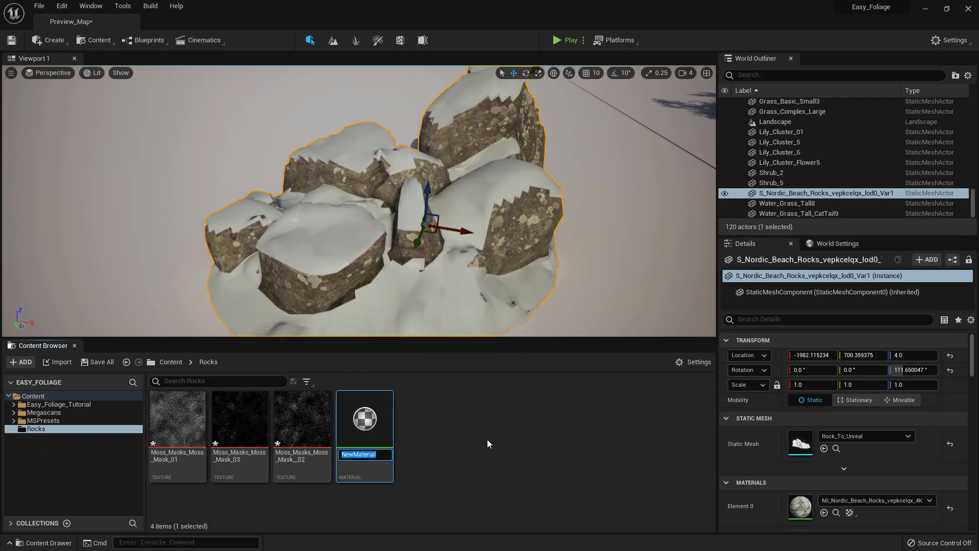
type("Moss_Master")
key("Return")
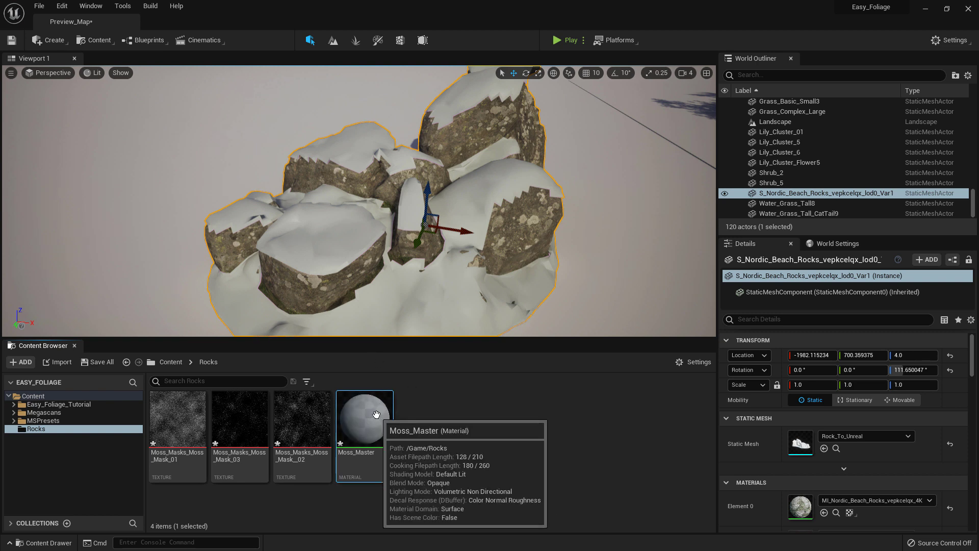